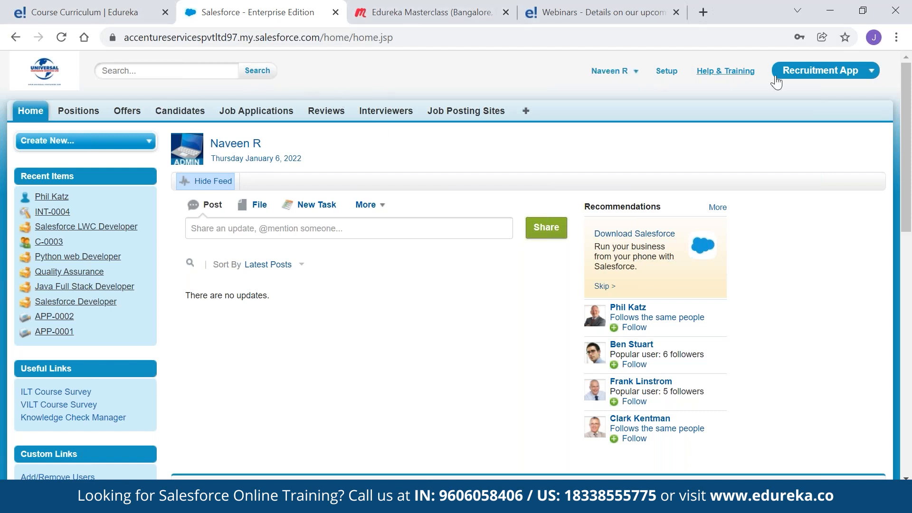
Go to Setup and filter the Quick Find list with 'apps'
{"action": "left_click", "coordinate": [820, 75]}
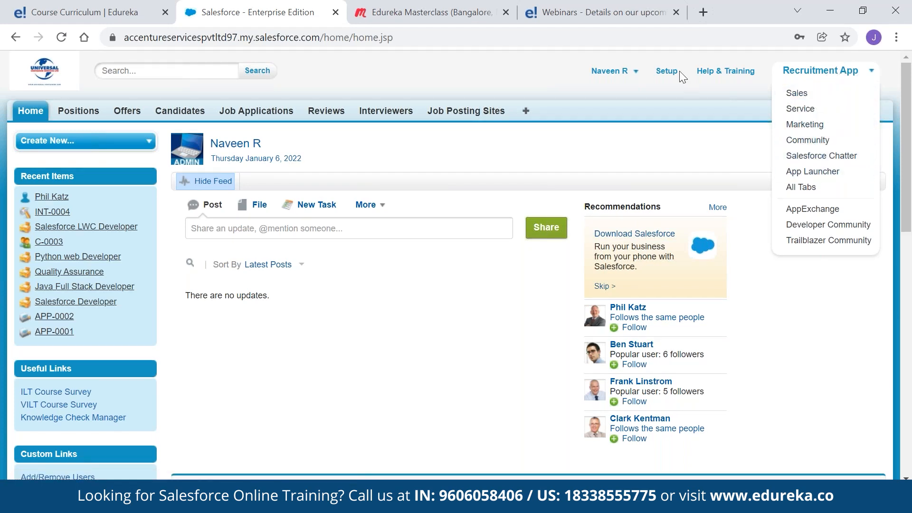
{"action": "left_click", "coordinate": [665, 74]}
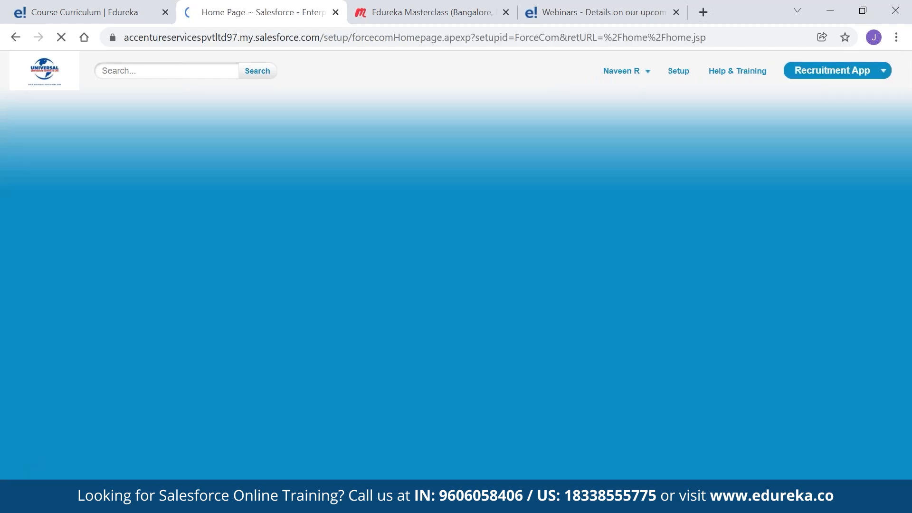
{"action": "type", "text": "apps"}
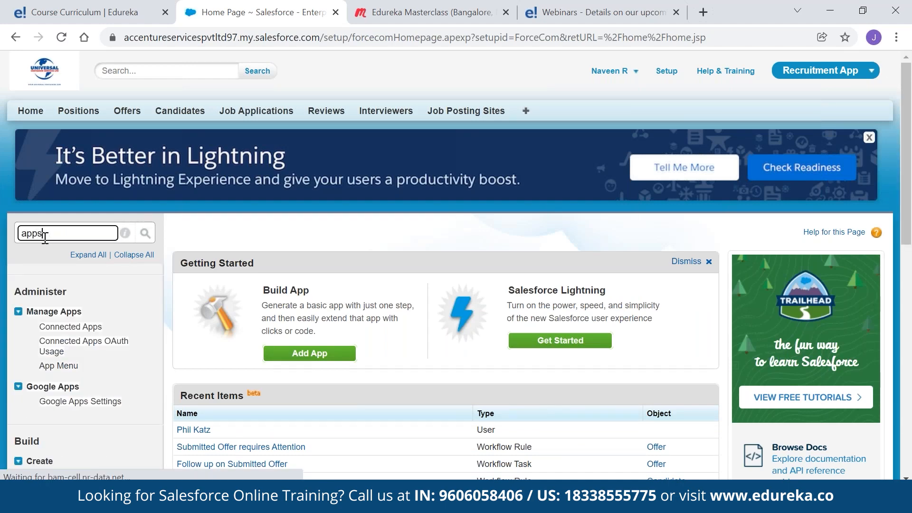
{"action": "scroll", "coordinate": [51, 336], "scroll_direction": "down", "scroll_amount": 3}
Open the Apps setup page and look over the available apps menu
{"action": "left_click", "coordinate": [50, 335]}
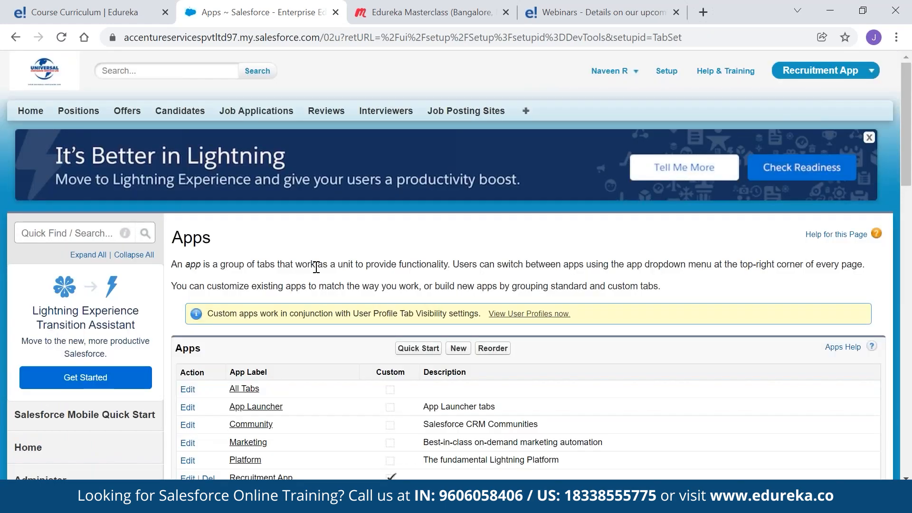
{"action": "scroll", "coordinate": [317, 267], "scroll_direction": "down", "scroll_amount": 3}
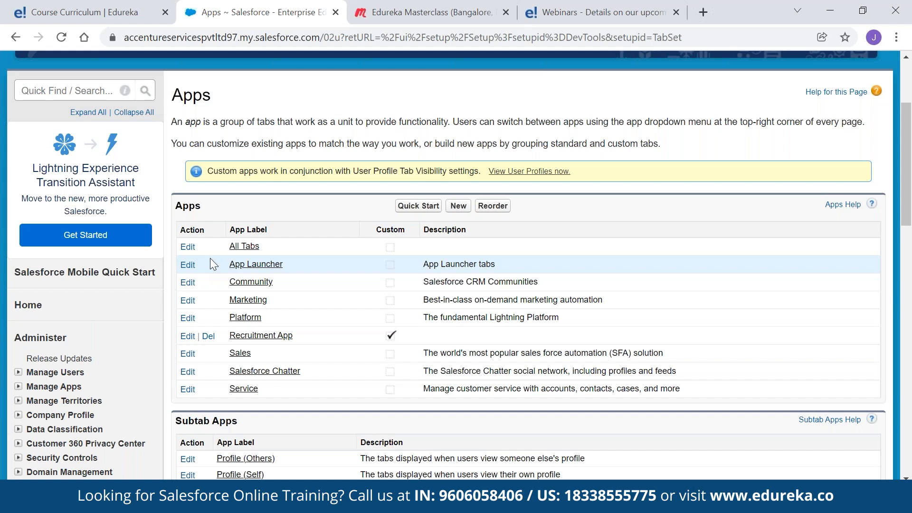
{"action": "scroll", "coordinate": [478, 193], "scroll_direction": "up", "scroll_amount": 3}
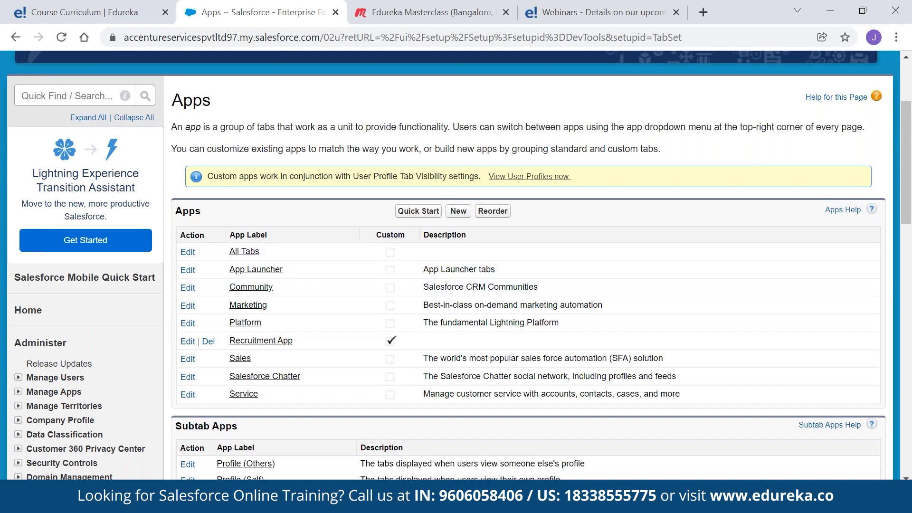
{"action": "left_click", "coordinate": [836, 73]}
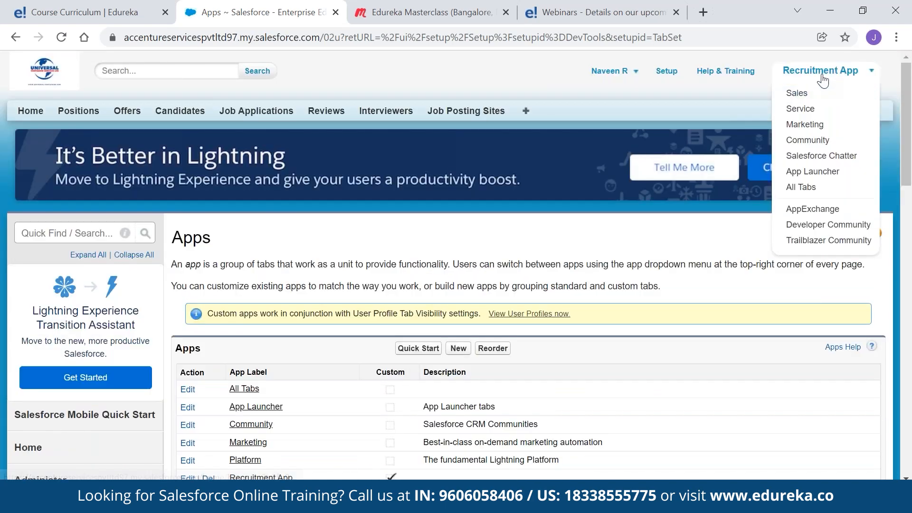
{"action": "left_click", "coordinate": [822, 71]}
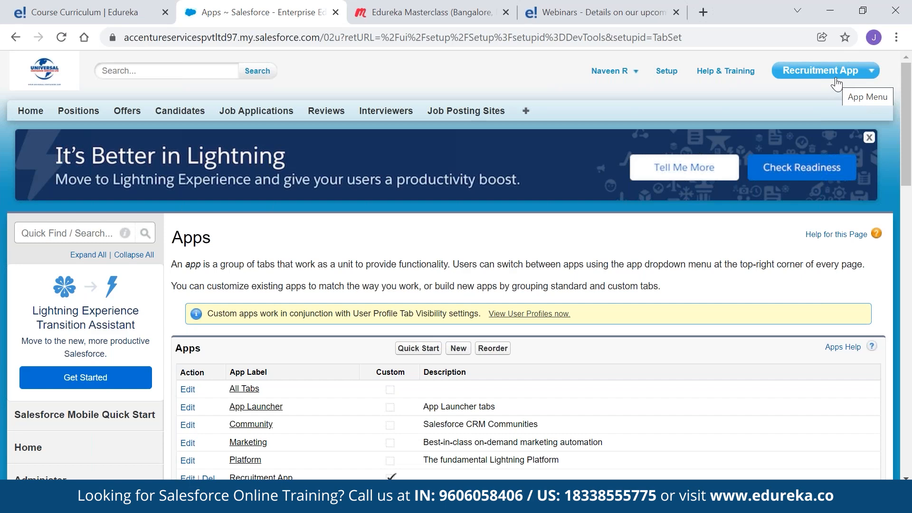
Find Apps again through Quick Find 'apps' and start a New custom app
{"action": "left_click", "coordinate": [666, 74]}
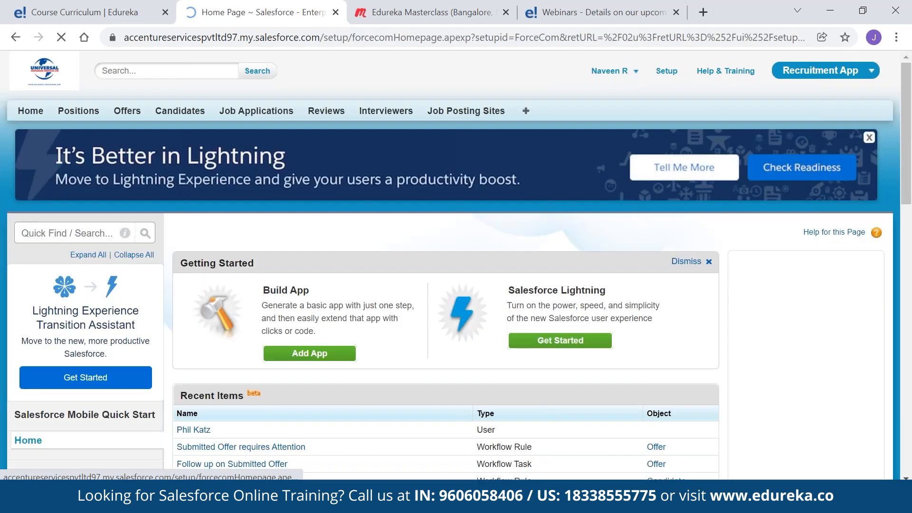
{"action": "left_click", "coordinate": [90, 232]}
{"action": "type", "text": "a"}
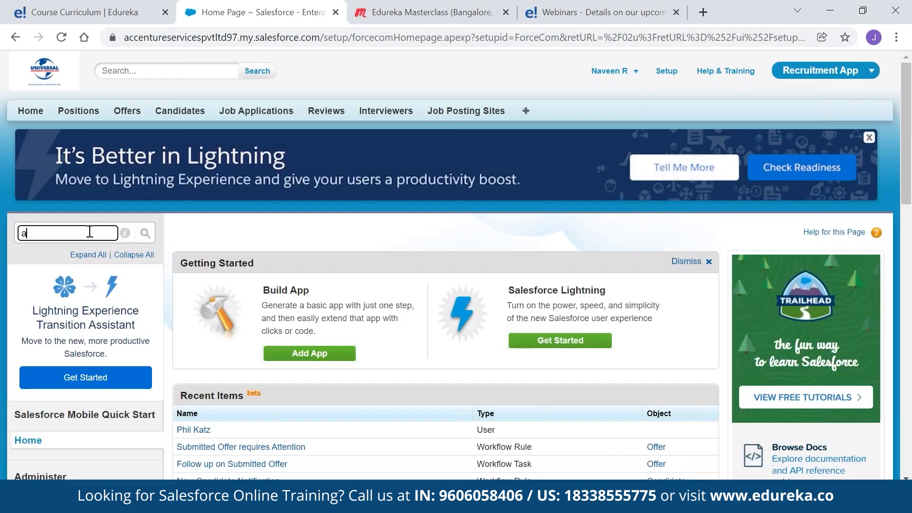
{"action": "type", "text": "pps"}
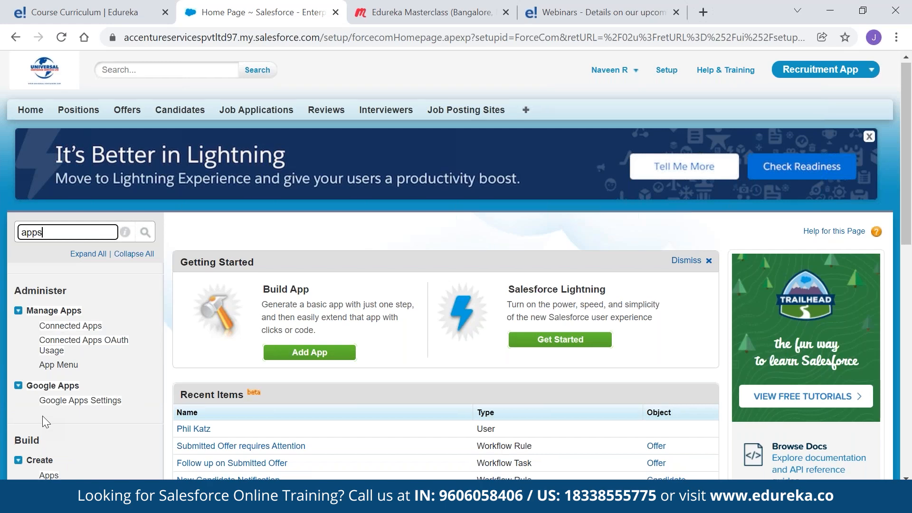
{"action": "scroll", "coordinate": [42, 415], "scroll_direction": "down", "scroll_amount": 2}
{"action": "left_click", "coordinate": [46, 407]}
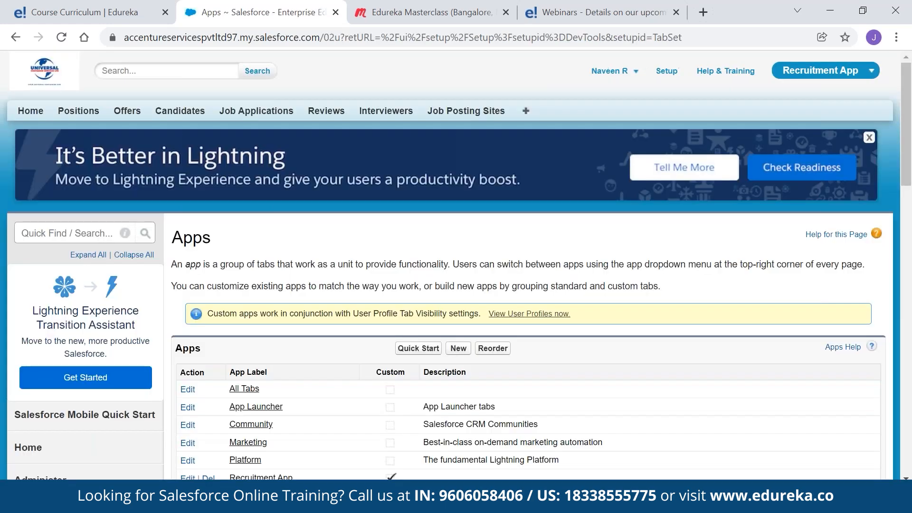
{"action": "left_click", "coordinate": [461, 352]}
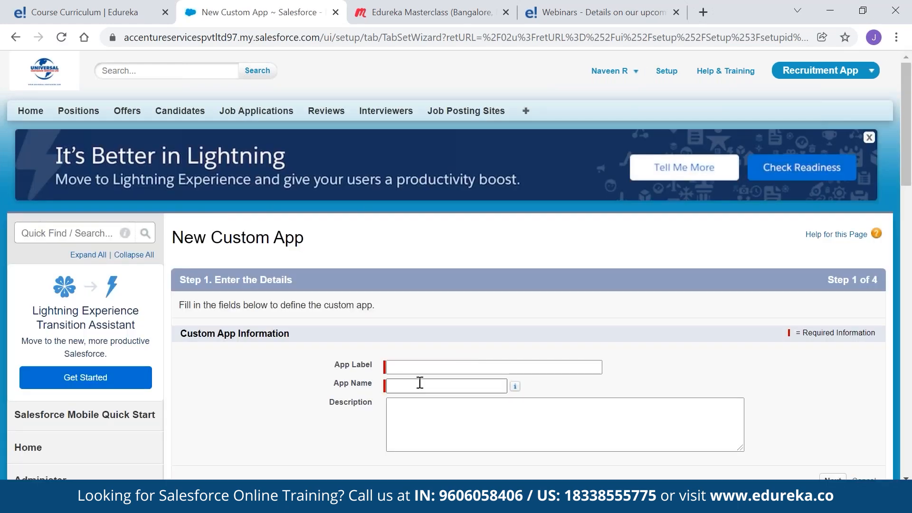
Enter StudentForce as the app label, letting the app name auto-fill
{"action": "left_click", "coordinate": [418, 367]}
{"action": "type", "text": "St"}
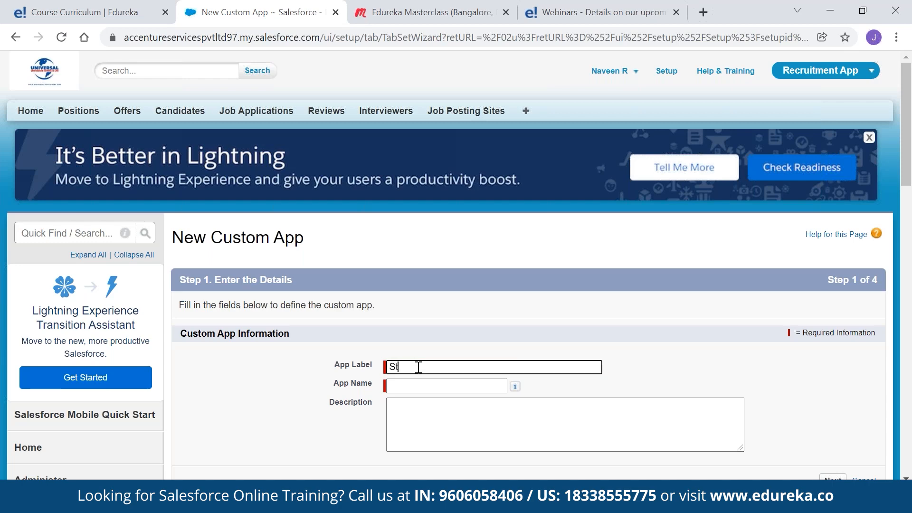
{"action": "type", "text": "udentForce"}
{"action": "key", "text": "Tab"}
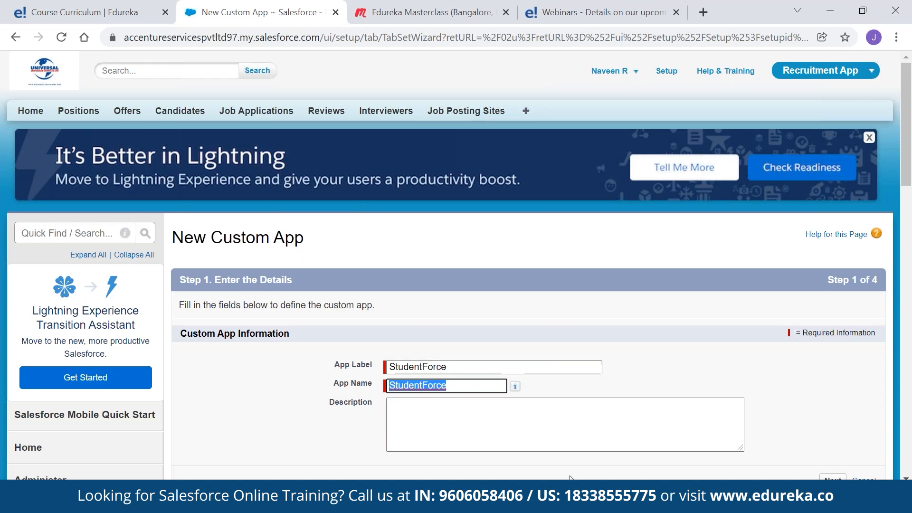
{"action": "left_click", "coordinate": [831, 478]}
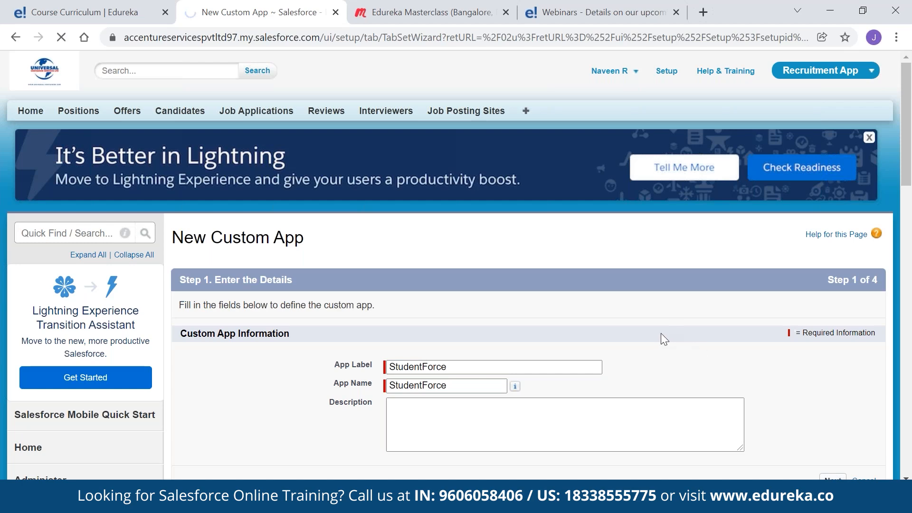
Set the app logo to the Universal Container image and continue to tab selection
{"action": "scroll", "coordinate": [629, 313], "scroll_direction": "down", "scroll_amount": 6}
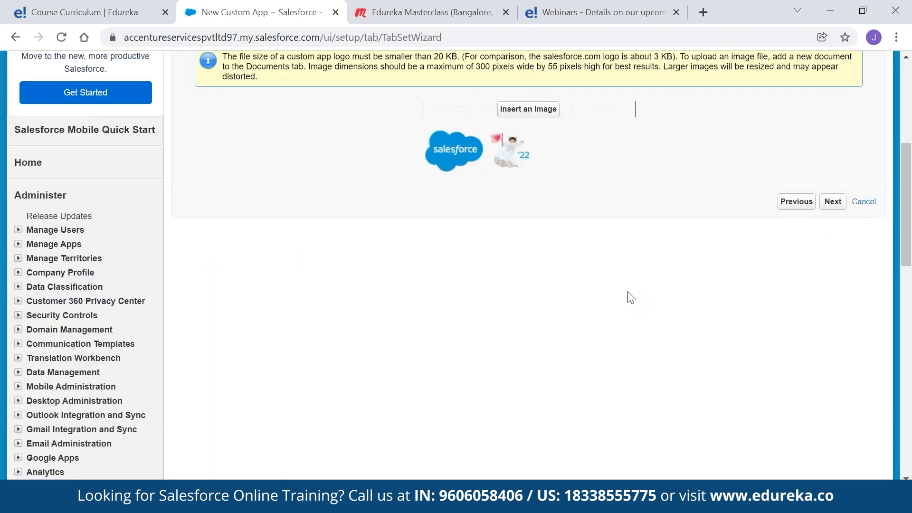
{"action": "scroll", "coordinate": [533, 190], "scroll_direction": "up", "scroll_amount": 2}
{"action": "left_click", "coordinate": [533, 185]}
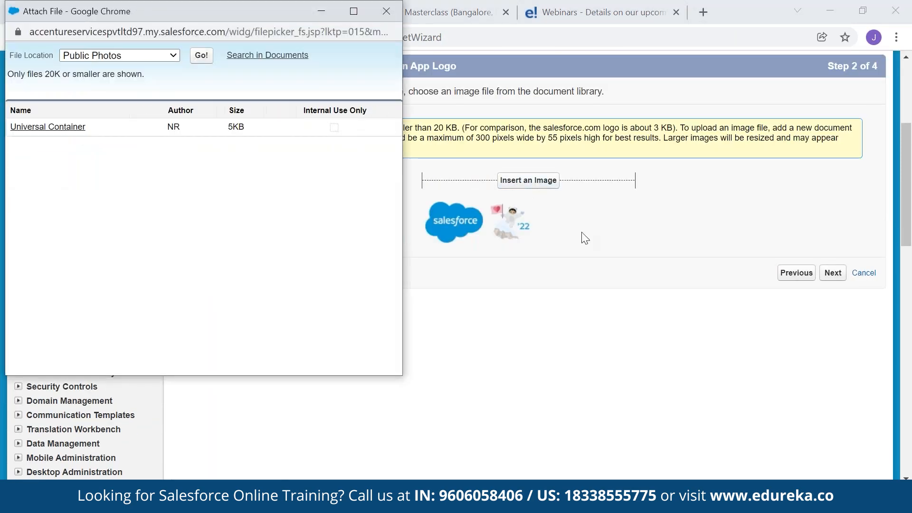
{"action": "left_click", "coordinate": [78, 132]}
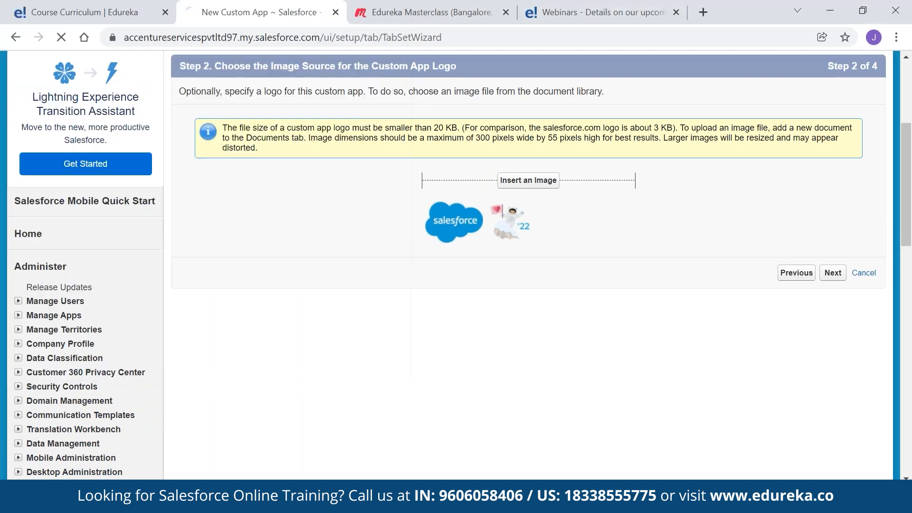
{"action": "scroll", "coordinate": [438, 285], "scroll_direction": "down", "scroll_amount": 1}
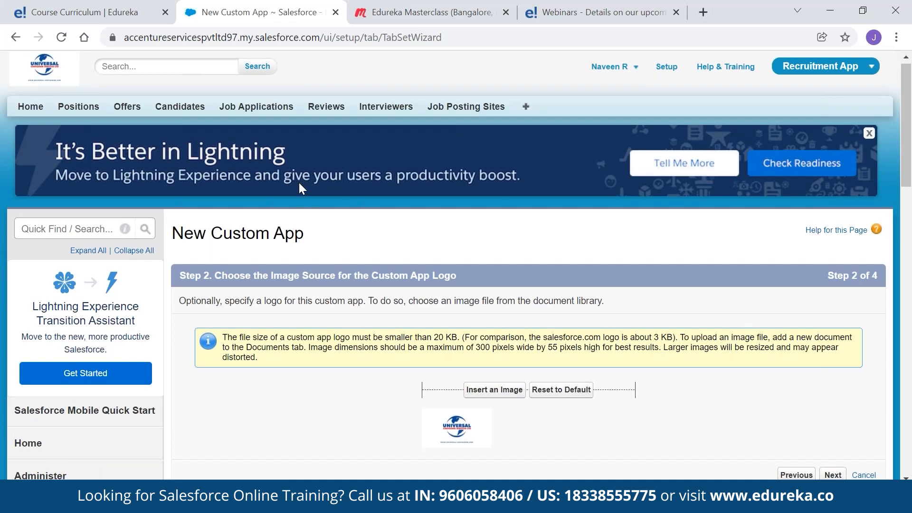
{"action": "scroll", "coordinate": [298, 180], "scroll_direction": "down", "scroll_amount": 4}
{"action": "left_click", "coordinate": [832, 266]}
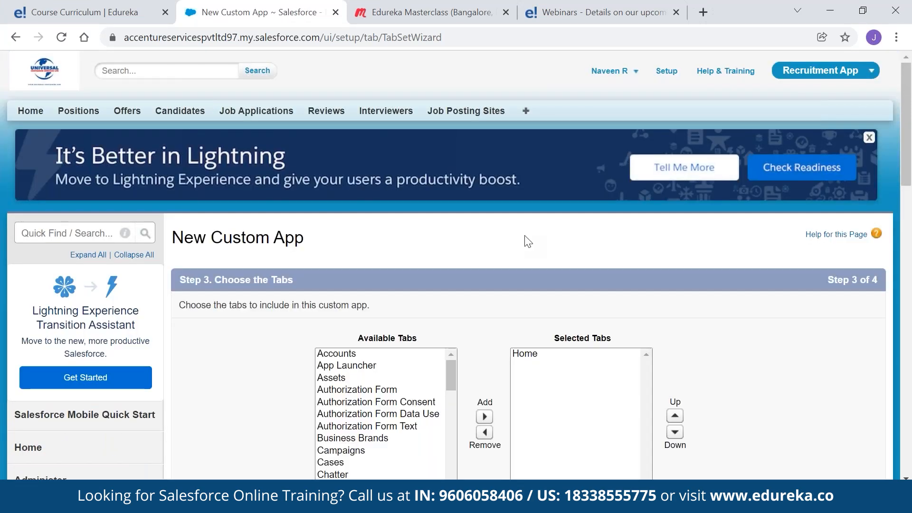
Make StudentForce visible to System Administrator, Custom-HR and Custom-Executive and save the app
{"action": "scroll", "coordinate": [524, 241], "scroll_direction": "down", "scroll_amount": 4}
{"action": "left_click", "coordinate": [449, 167]}
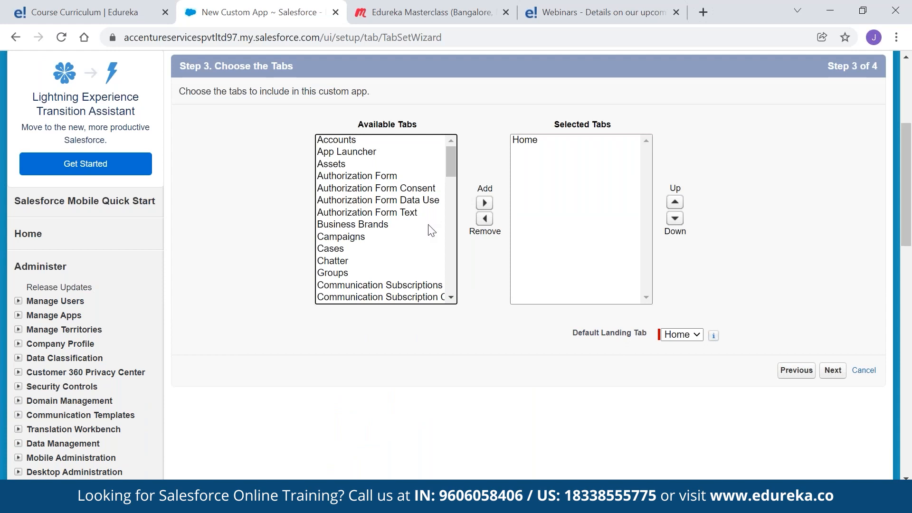
{"action": "scroll", "coordinate": [431, 230], "scroll_direction": "down", "scroll_amount": 15}
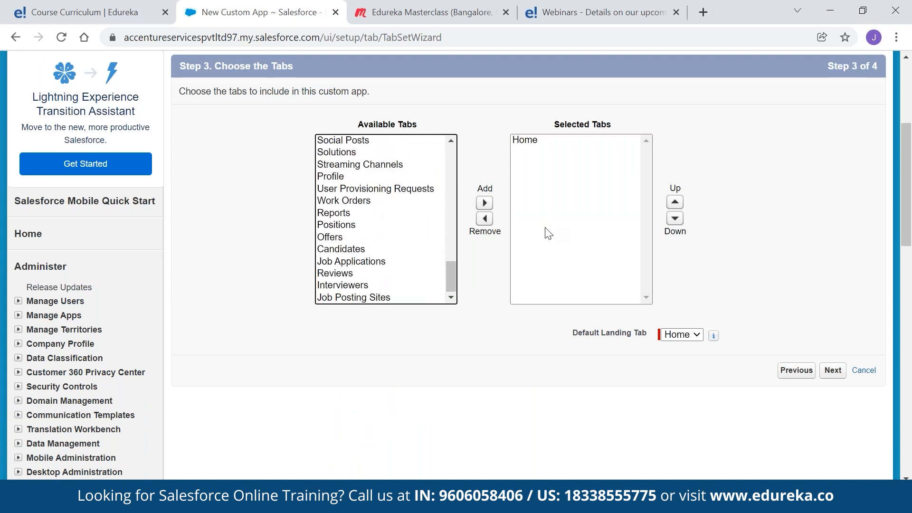
{"action": "left_click", "coordinate": [834, 375]}
{"action": "scroll", "coordinate": [573, 295], "scroll_direction": "down", "scroll_amount": 6}
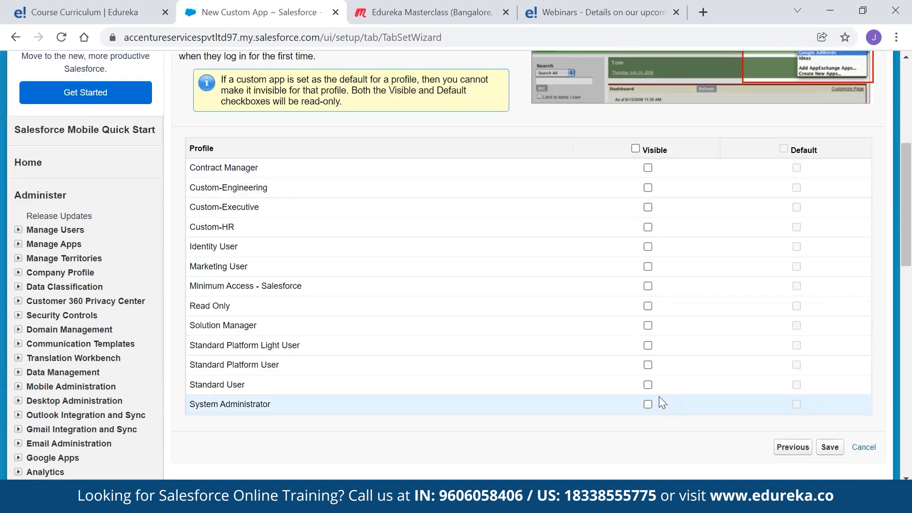
{"action": "left_click", "coordinate": [649, 404]}
{"action": "left_click", "coordinate": [648, 226]}
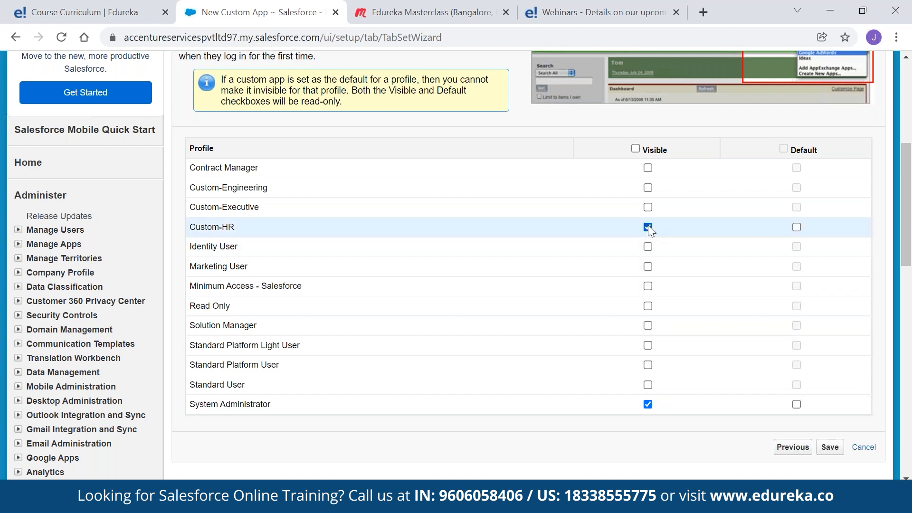
{"action": "left_click", "coordinate": [648, 208]}
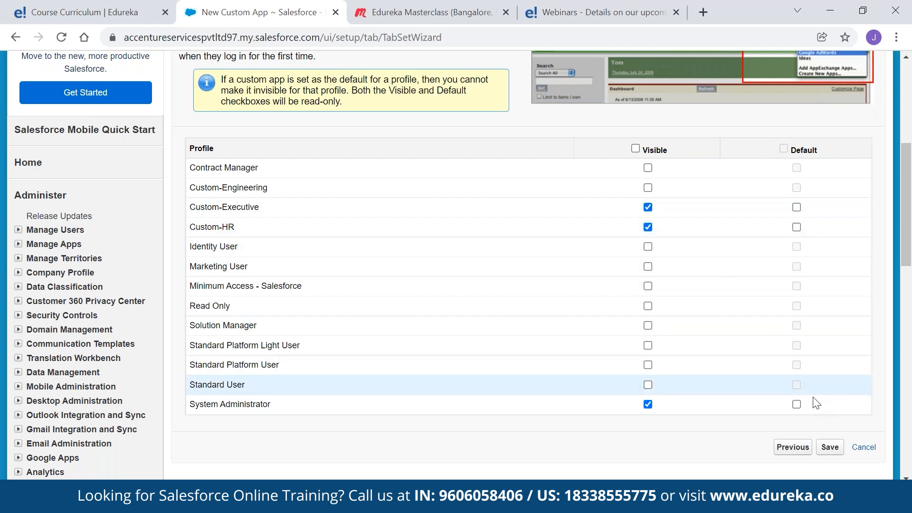
{"action": "left_click", "coordinate": [829, 448]}
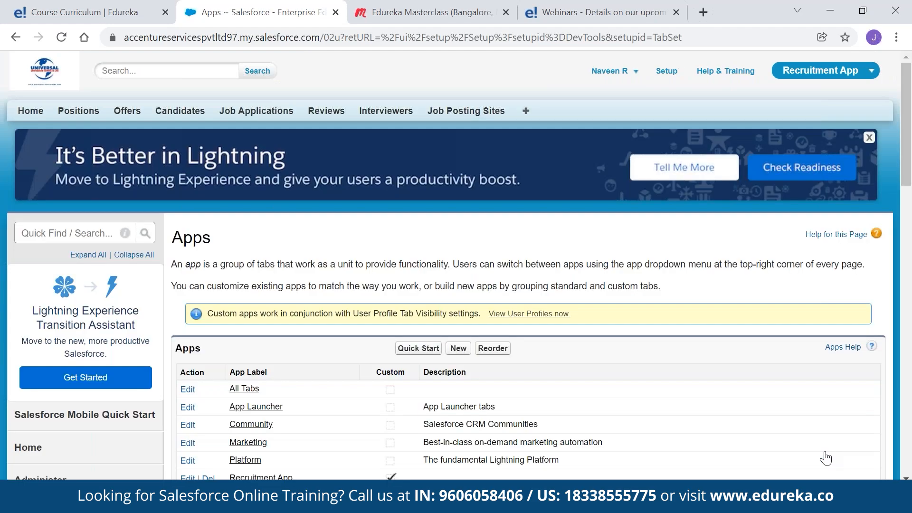
Switch from StudentForce to the Recruitment App, view Positions, then return to Home
{"action": "left_click", "coordinate": [858, 76]}
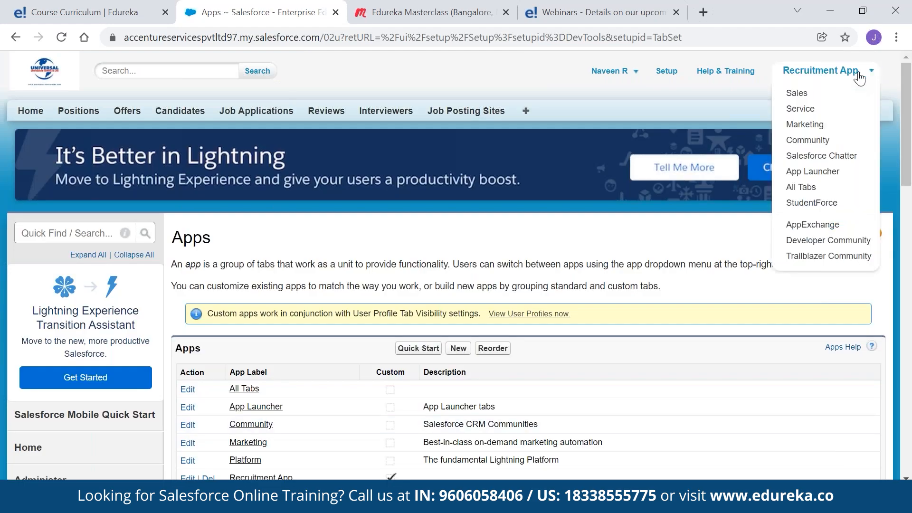
{"action": "left_click", "coordinate": [818, 206]}
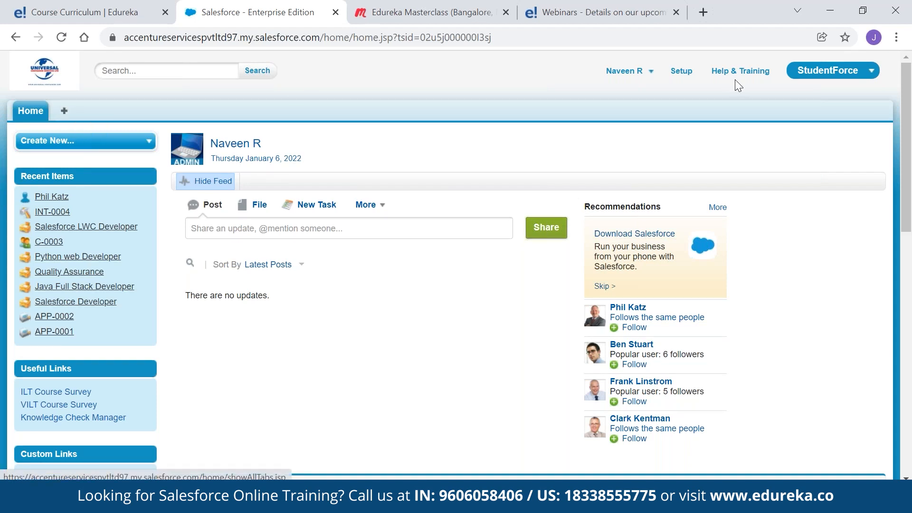
{"action": "left_click", "coordinate": [803, 75]}
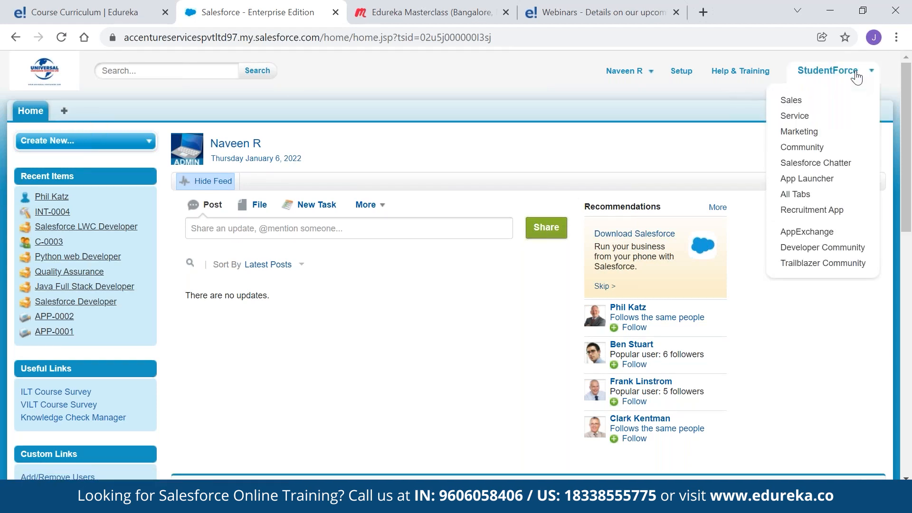
{"action": "left_click", "coordinate": [817, 209]}
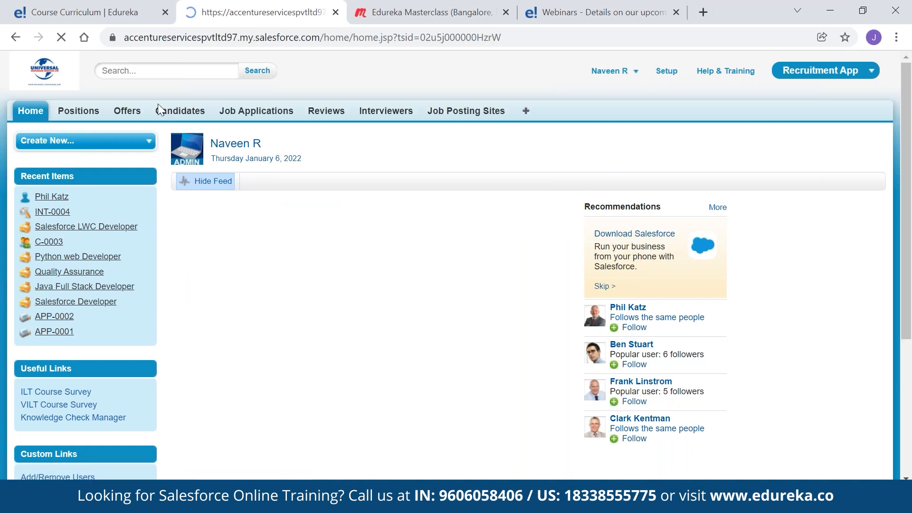
{"action": "left_click", "coordinate": [810, 71]}
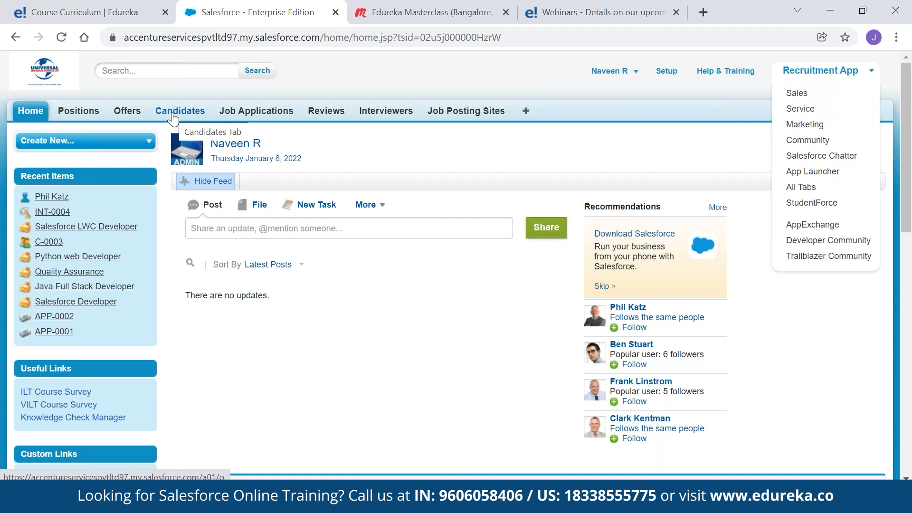
{"action": "left_click", "coordinate": [85, 112]}
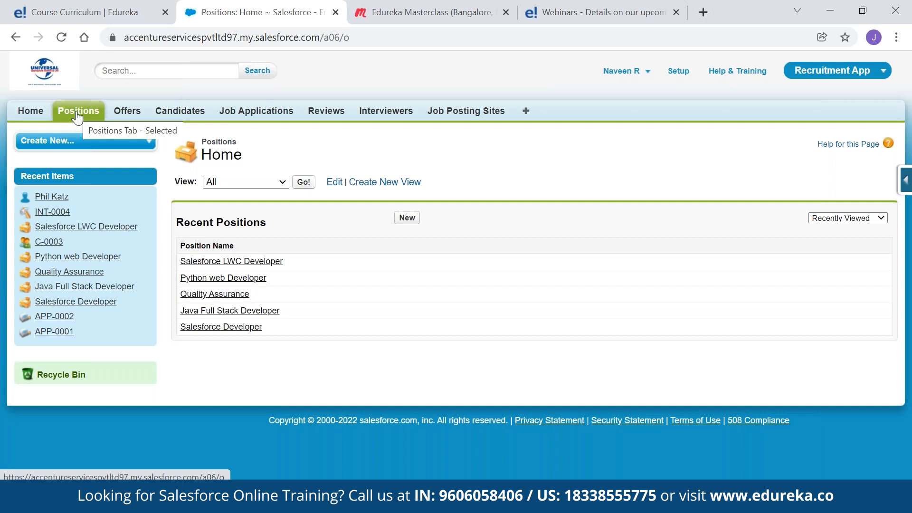
{"action": "left_click", "coordinate": [40, 114]}
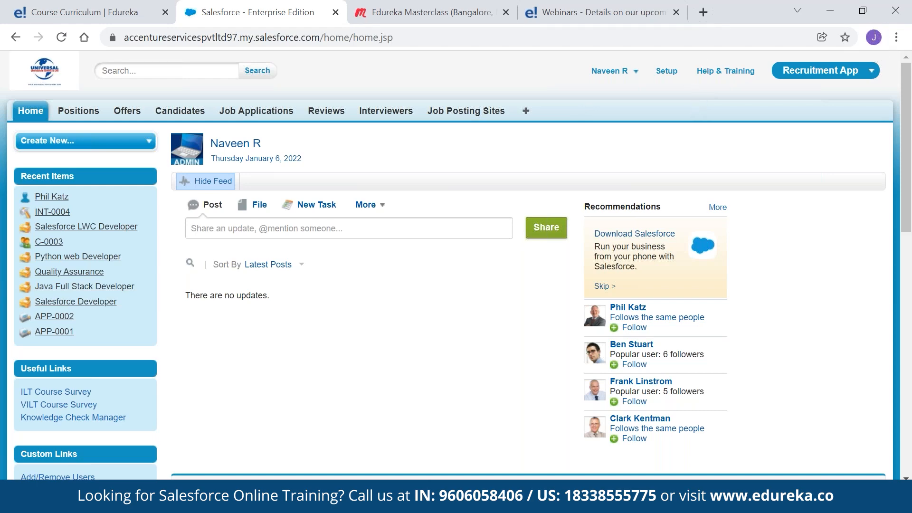
Browse All Tabs and list every account in the All Accounts view
{"action": "left_click", "coordinate": [525, 116]}
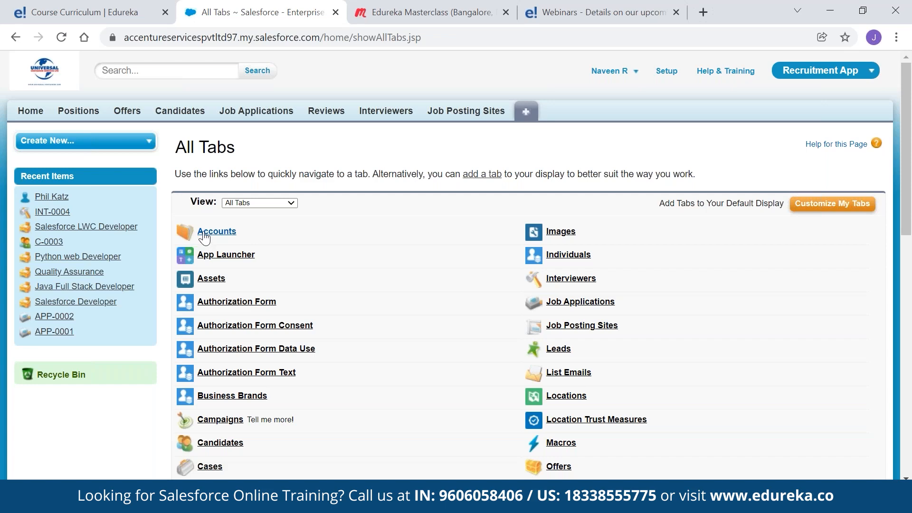
{"action": "left_click", "coordinate": [208, 232]}
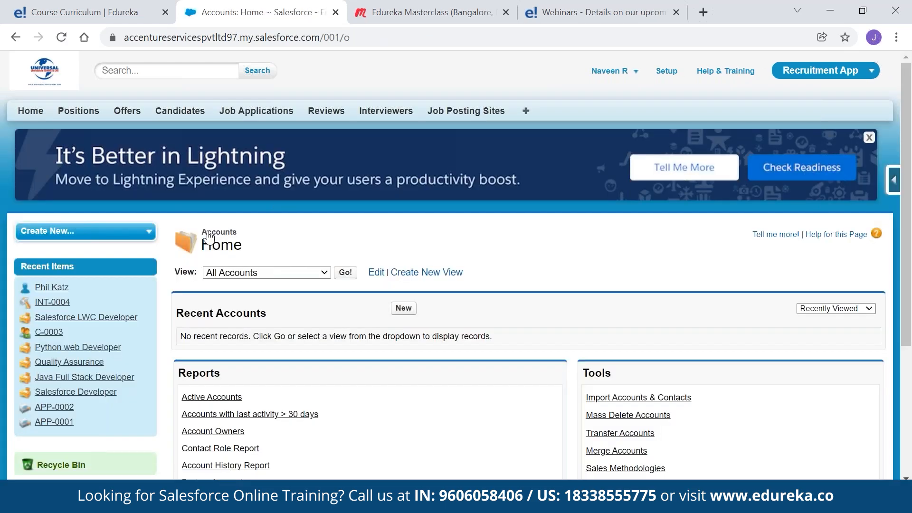
{"action": "left_click", "coordinate": [526, 111]}
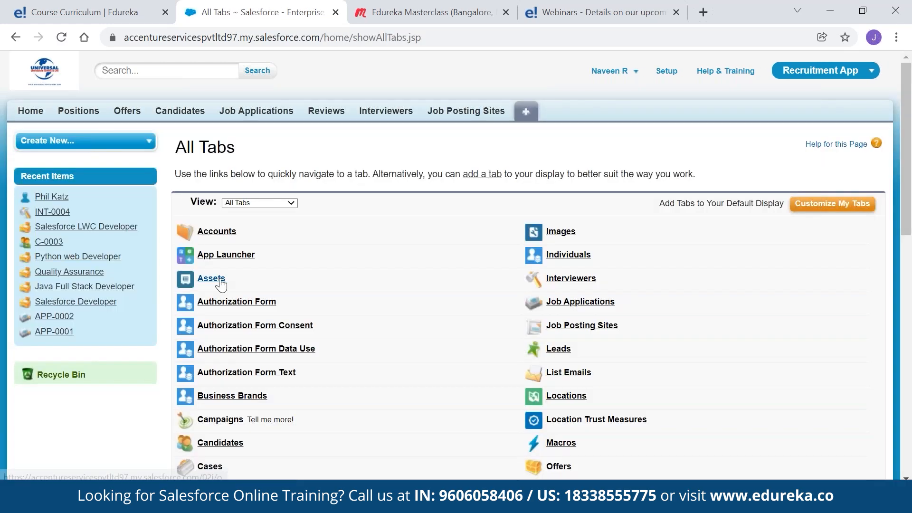
{"action": "scroll", "coordinate": [220, 285], "scroll_direction": "down", "scroll_amount": 3}
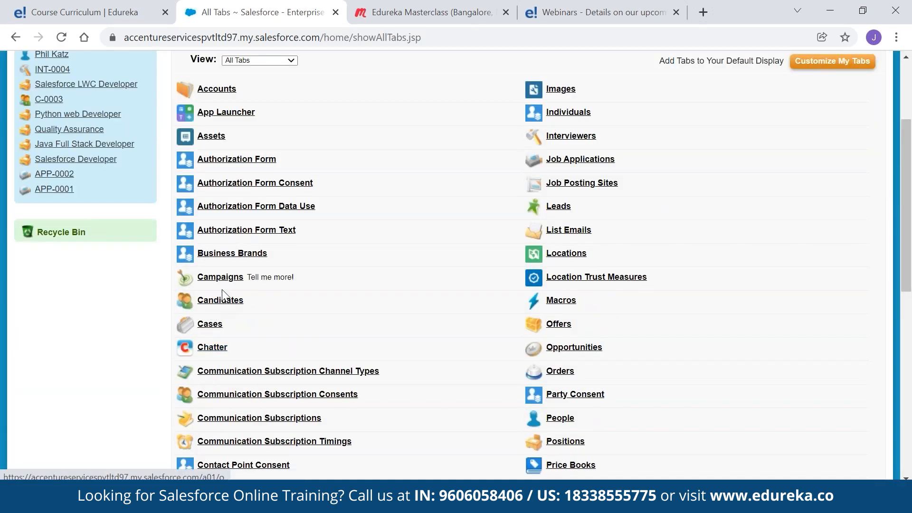
{"action": "scroll", "coordinate": [478, 194], "scroll_direction": "down", "scroll_amount": 4}
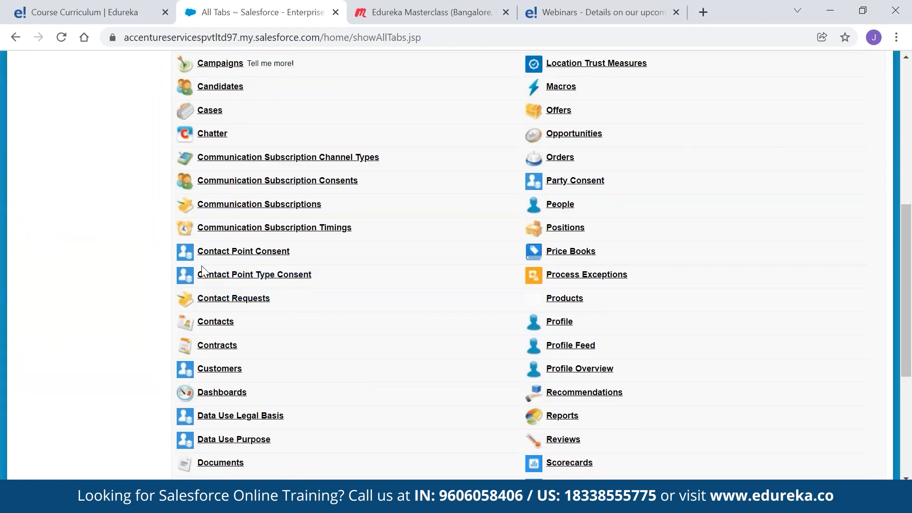
{"action": "scroll", "coordinate": [224, 366], "scroll_direction": "down", "scroll_amount": 1}
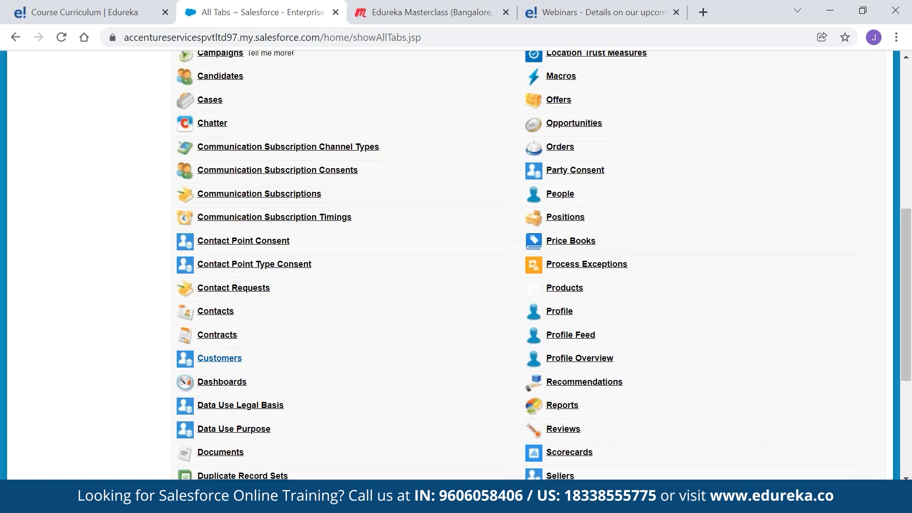
{"action": "scroll", "coordinate": [223, 361], "scroll_direction": "down", "scroll_amount": 3}
{"action": "scroll", "coordinate": [233, 307], "scroll_direction": "down", "scroll_amount": 1}
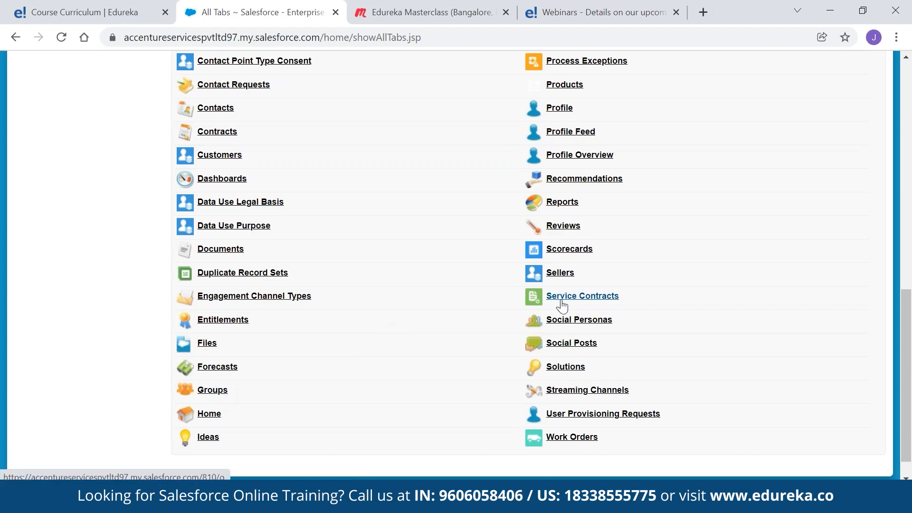
{"action": "scroll", "coordinate": [561, 303], "scroll_direction": "up", "scroll_amount": 5}
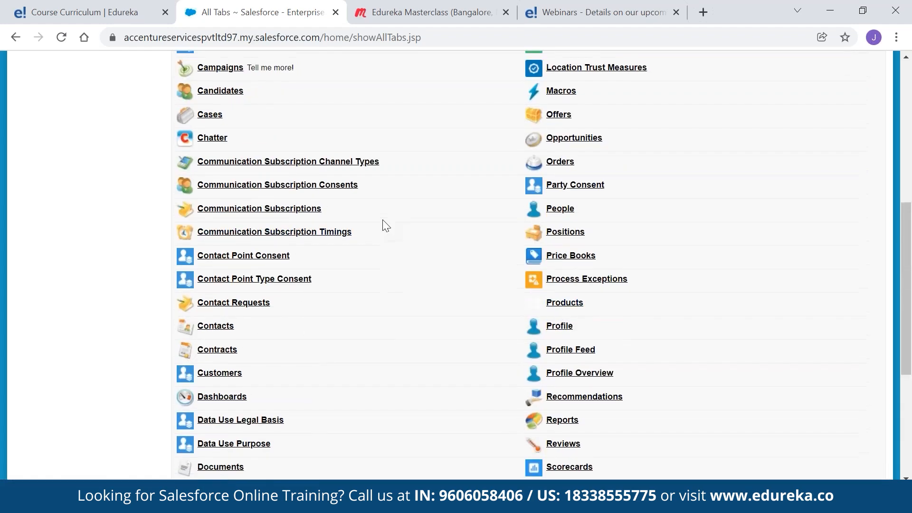
{"action": "scroll", "coordinate": [382, 219], "scroll_direction": "up", "scroll_amount": 3}
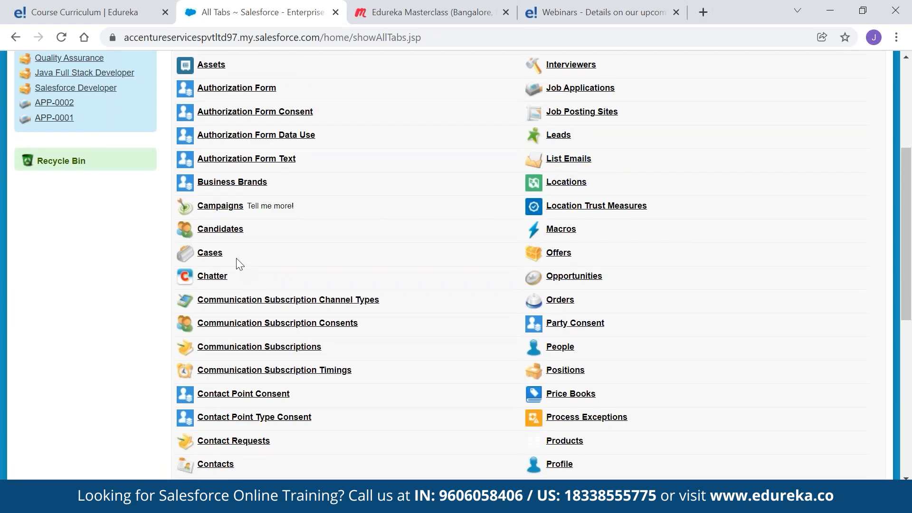
{"action": "scroll", "coordinate": [236, 258], "scroll_direction": "down", "scroll_amount": 5}
{"action": "scroll", "coordinate": [497, 375], "scroll_direction": "down", "scroll_amount": 3}
{"action": "scroll", "coordinate": [497, 375], "scroll_direction": "up", "scroll_amount": 5}
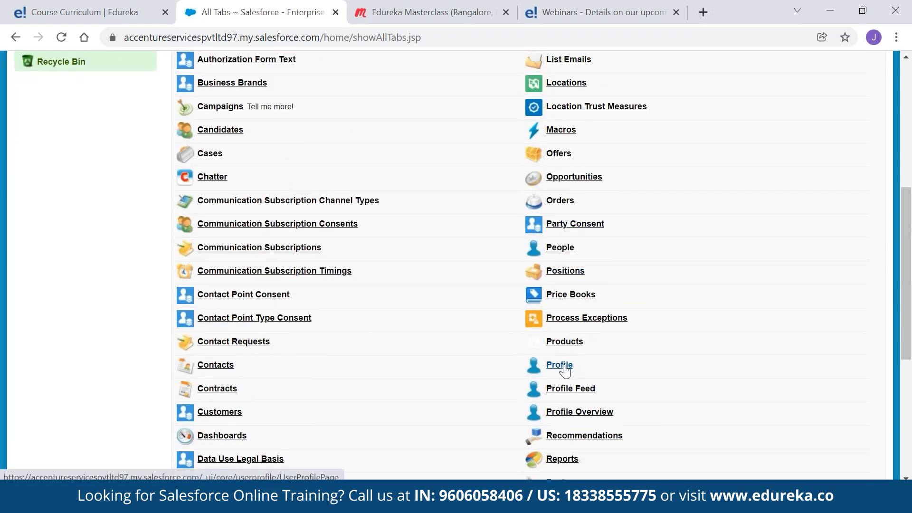
{"action": "scroll", "coordinate": [209, 228], "scroll_direction": "up", "scroll_amount": 6}
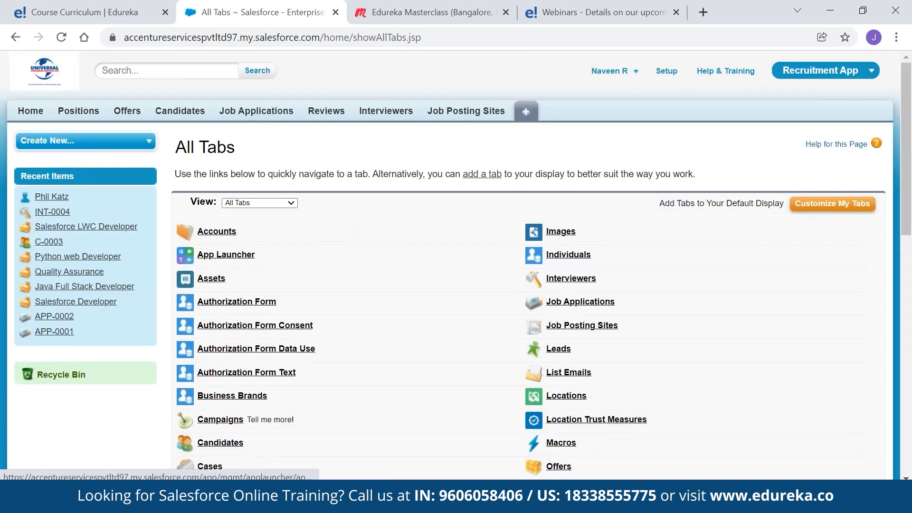
{"action": "left_click", "coordinate": [208, 232]}
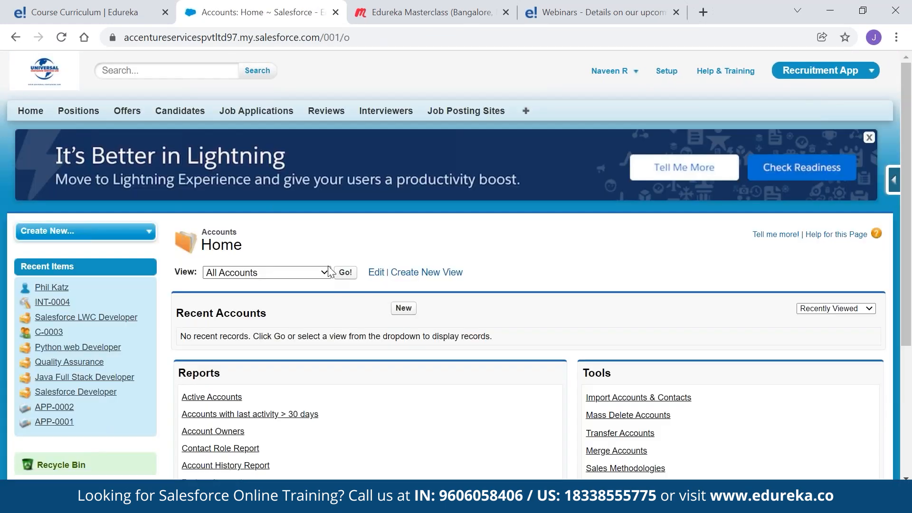
{"action": "left_click", "coordinate": [345, 273]}
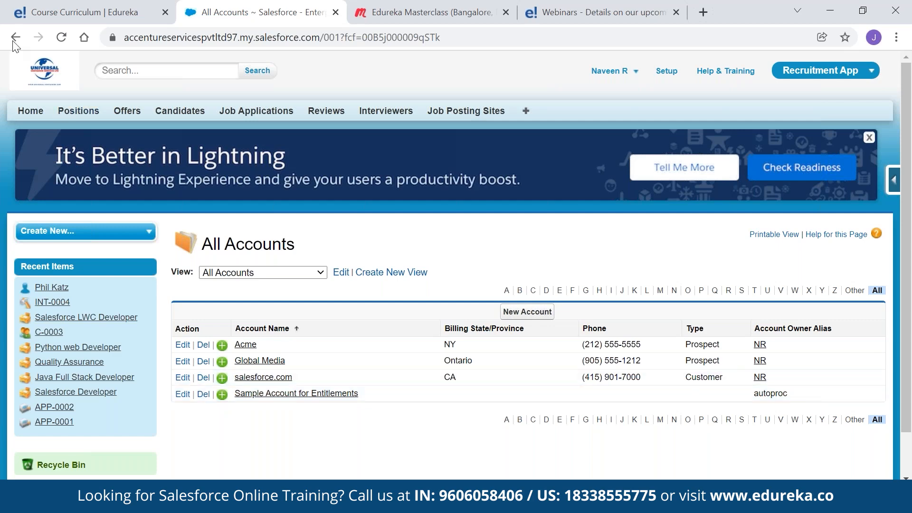
List every contact in the All Contacts view
{"action": "left_click", "coordinate": [525, 111]}
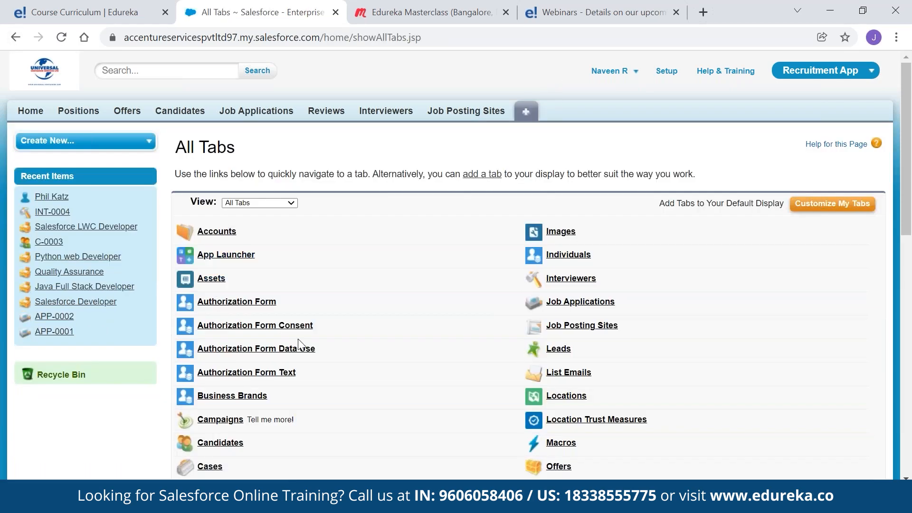
{"action": "scroll", "coordinate": [352, 322], "scroll_direction": "down", "scroll_amount": 4}
{"action": "left_click", "coordinate": [215, 464]}
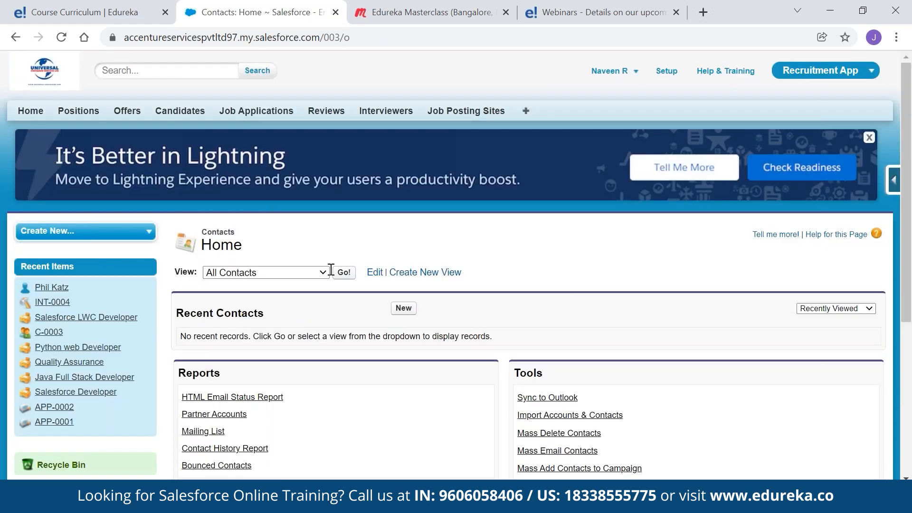
{"action": "left_click", "coordinate": [344, 273]}
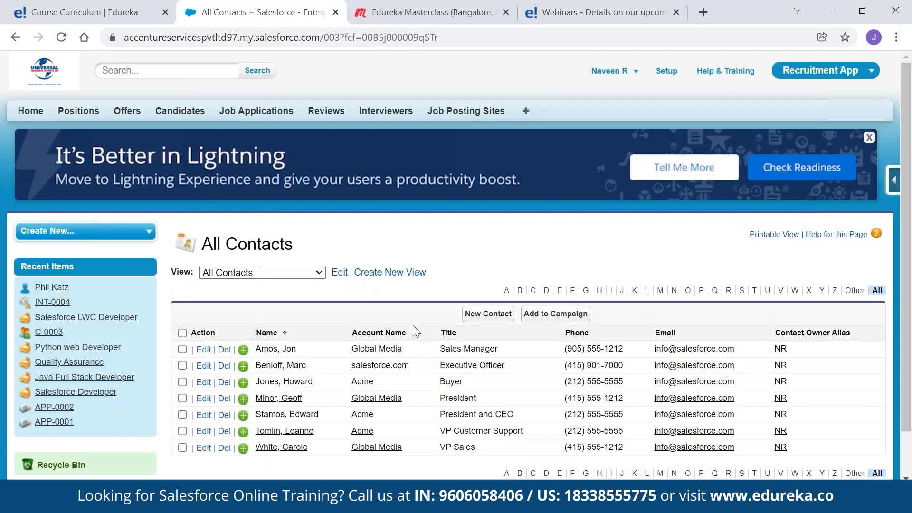
{"action": "scroll", "coordinate": [418, 327], "scroll_direction": "down", "scroll_amount": 1}
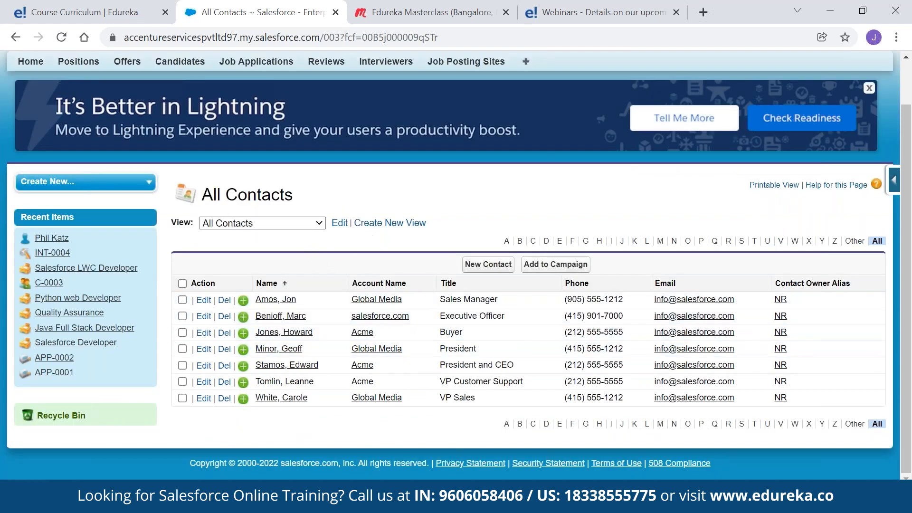
{"action": "scroll", "coordinate": [753, 95], "scroll_direction": "up", "scroll_amount": 1}
{"action": "left_click", "coordinate": [871, 71]}
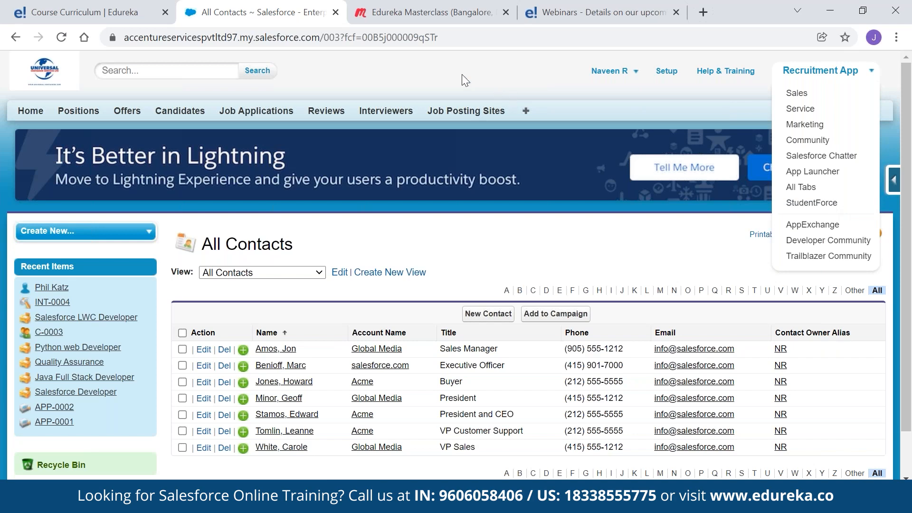
Switch to the StudentForce app and open its Customize My Tabs page
{"action": "left_click", "coordinate": [817, 203]}
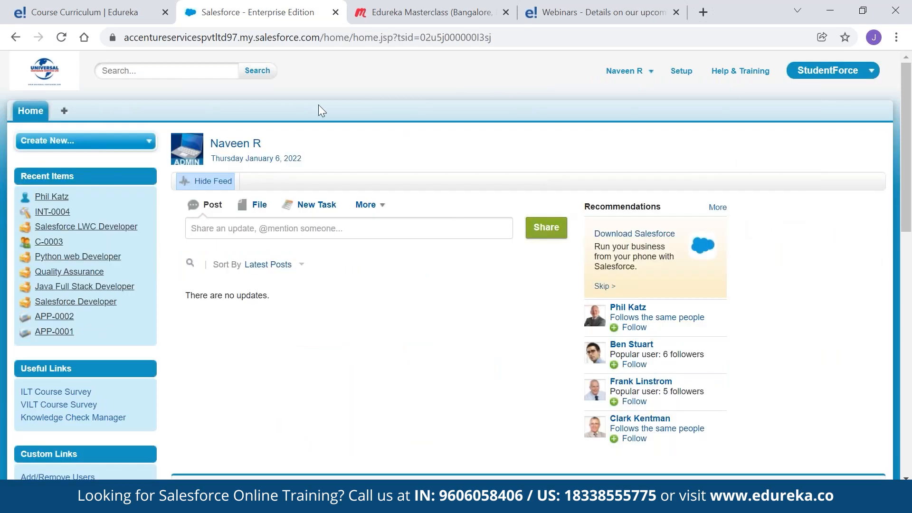
{"action": "left_click", "coordinate": [64, 111]}
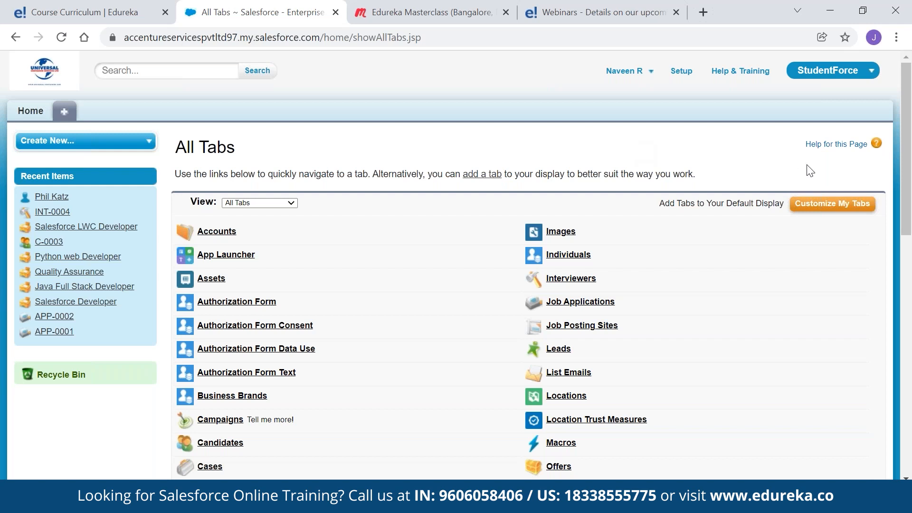
{"action": "left_click", "coordinate": [851, 206]}
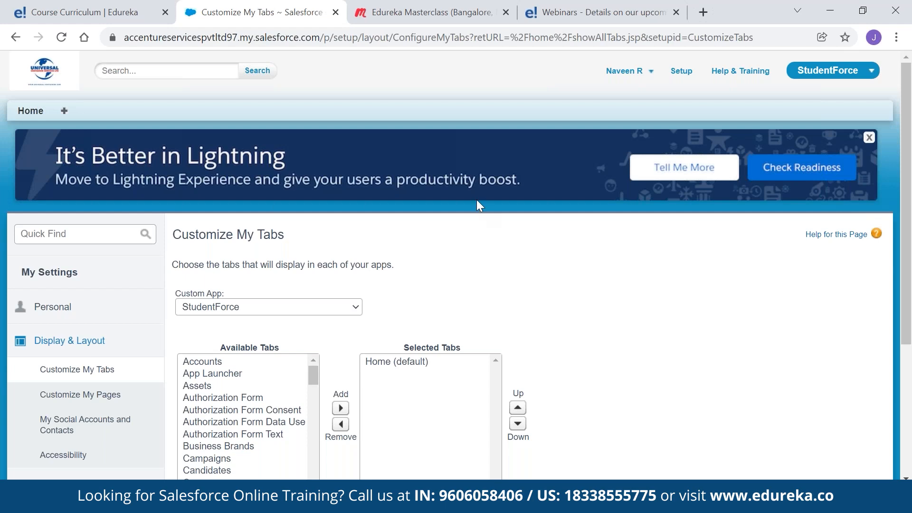
{"action": "scroll", "coordinate": [476, 199], "scroll_direction": "down", "scroll_amount": 4}
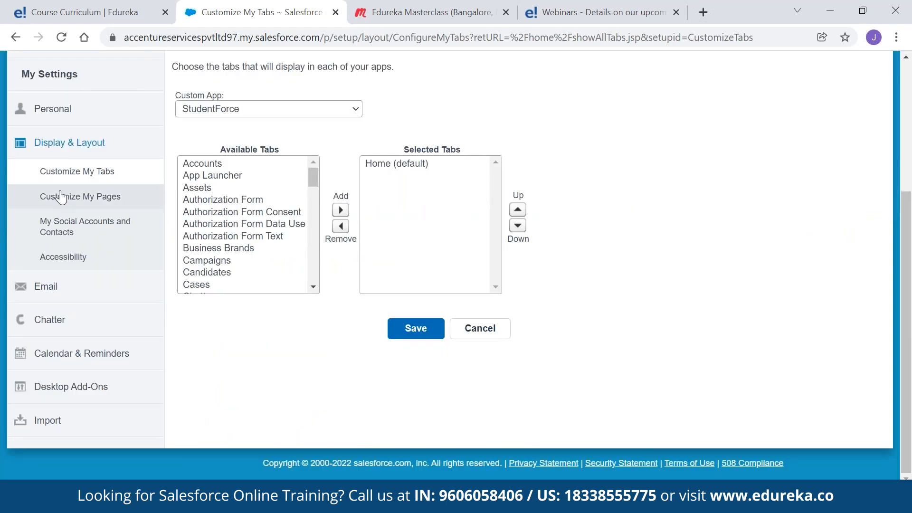
Add Accounts, Chatter and Contacts to StudentForce's selected tabs
{"action": "left_click", "coordinate": [204, 164]}
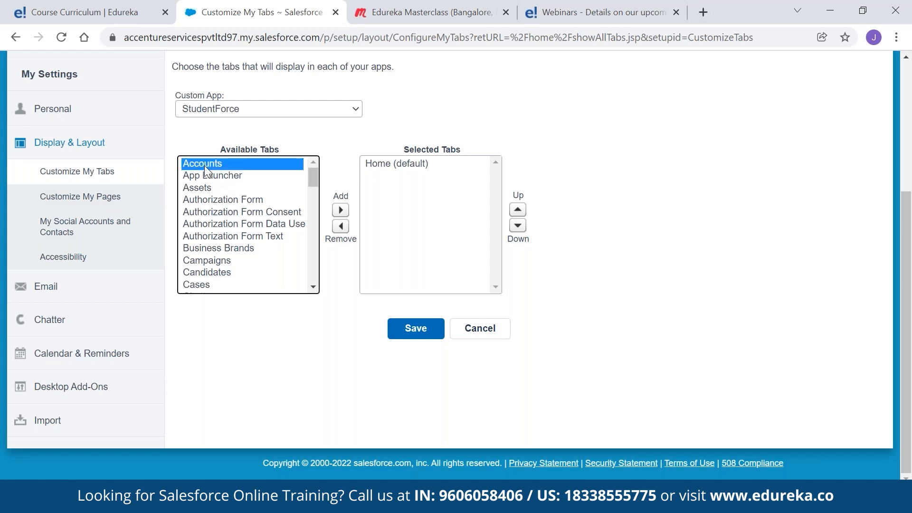
{"action": "left_click", "coordinate": [340, 211]}
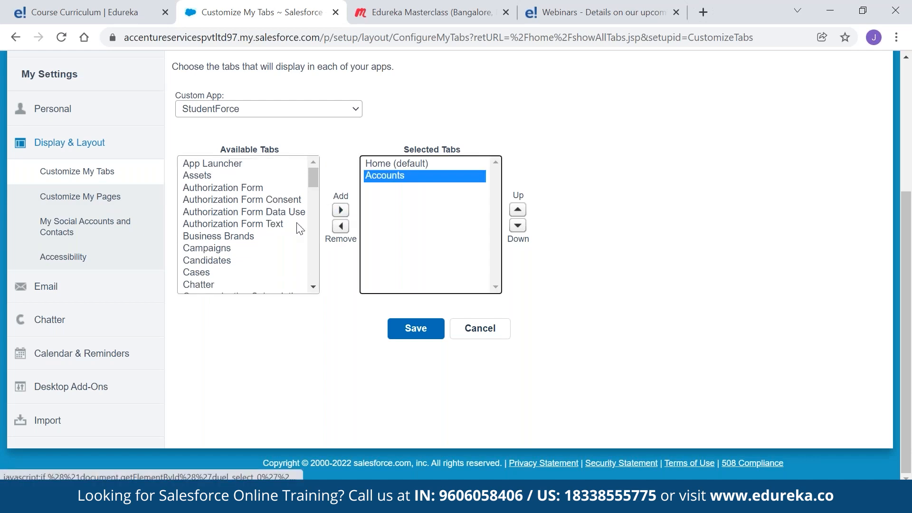
{"action": "left_click", "coordinate": [211, 285]}
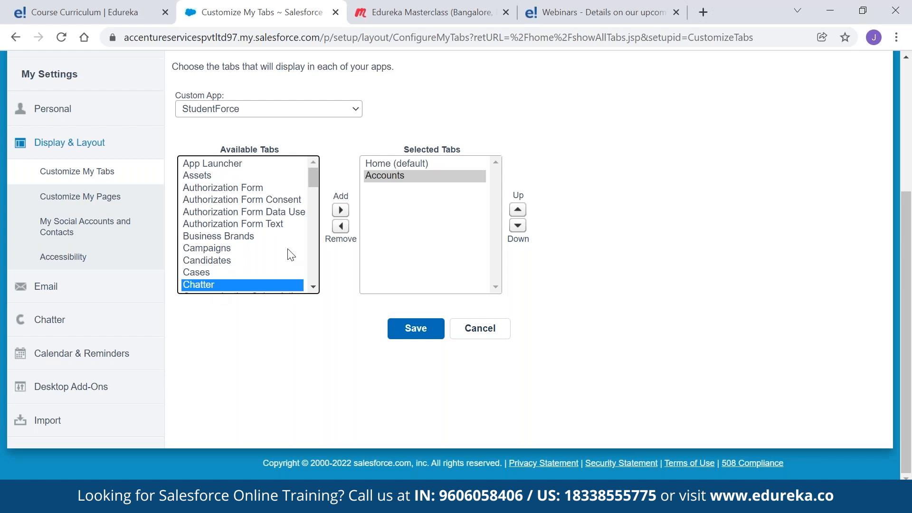
{"action": "left_click", "coordinate": [341, 212]}
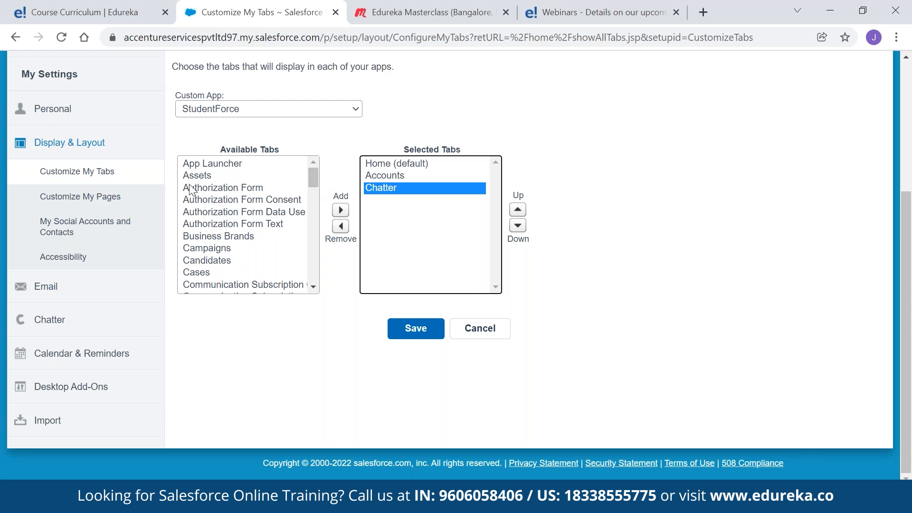
{"action": "scroll", "coordinate": [207, 252], "scroll_direction": "down", "scroll_amount": 1}
{"action": "scroll", "coordinate": [207, 253], "scroll_direction": "down", "scroll_amount": 8}
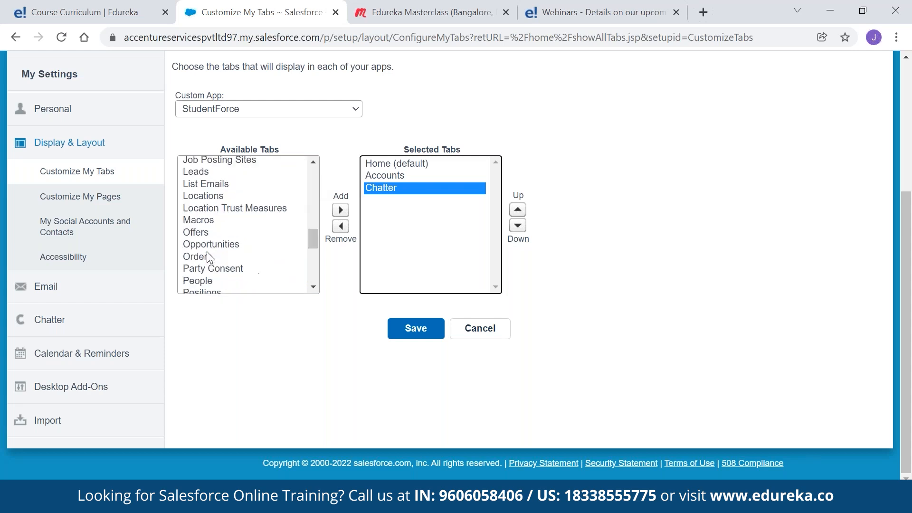
{"action": "scroll", "coordinate": [211, 195], "scroll_direction": "up", "scroll_amount": 6}
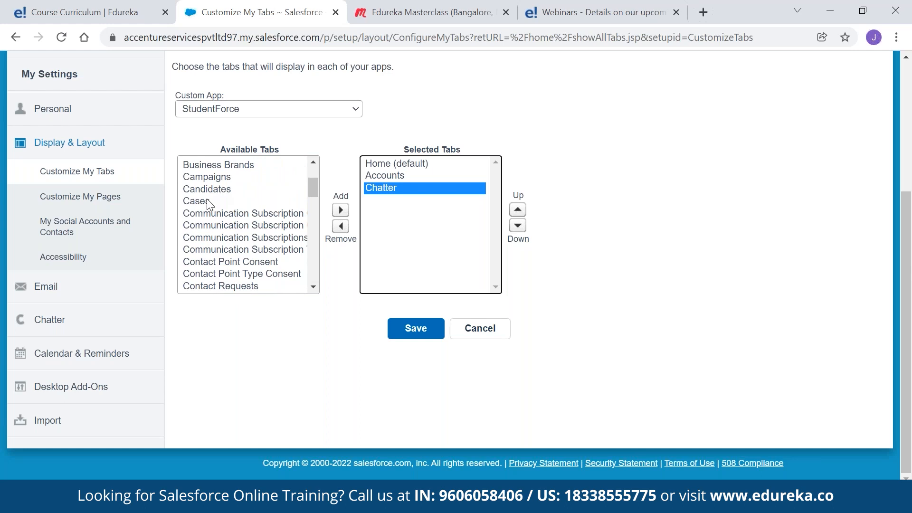
{"action": "scroll", "coordinate": [211, 199], "scroll_direction": "down", "scroll_amount": 3}
{"action": "left_click", "coordinate": [210, 227]}
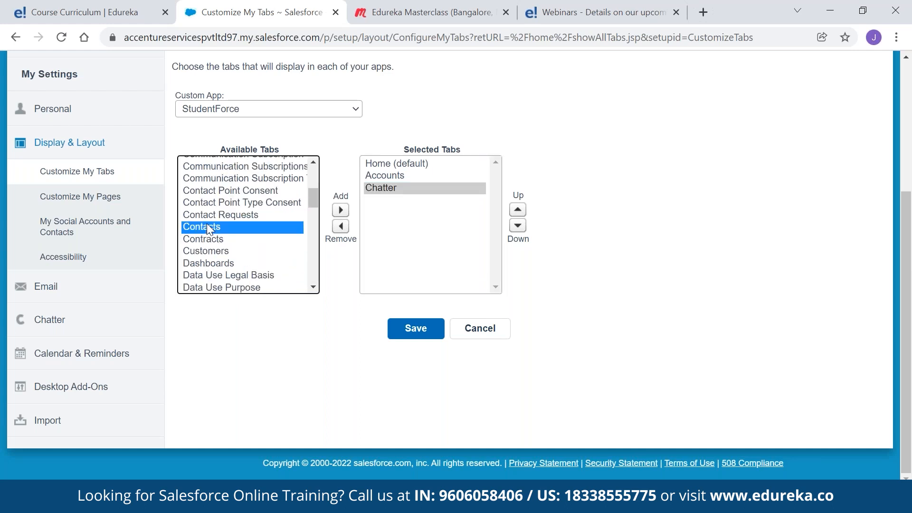
{"action": "left_click", "coordinate": [340, 210]}
Add Groups, Leads and Profile to the selected tabs and save the selection
{"action": "scroll", "coordinate": [228, 235], "scroll_direction": "down", "scroll_amount": 4}
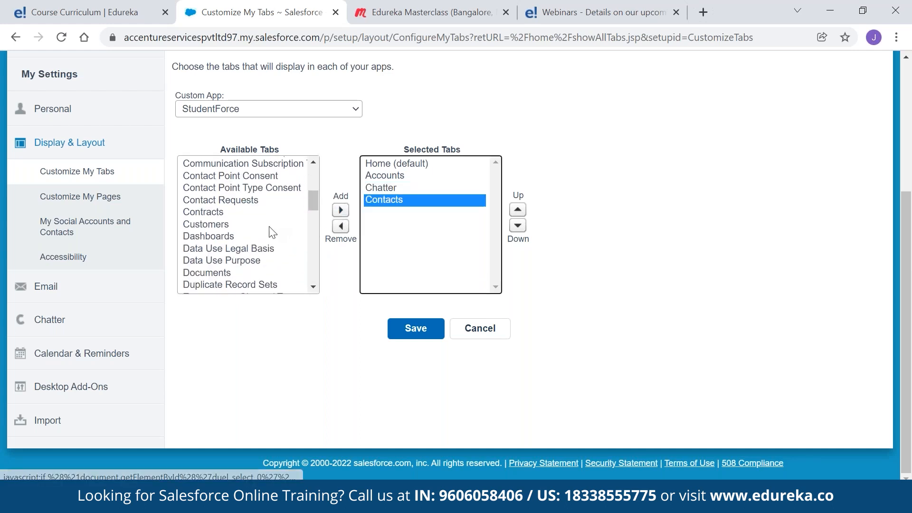
{"action": "left_click", "coordinate": [202, 219]}
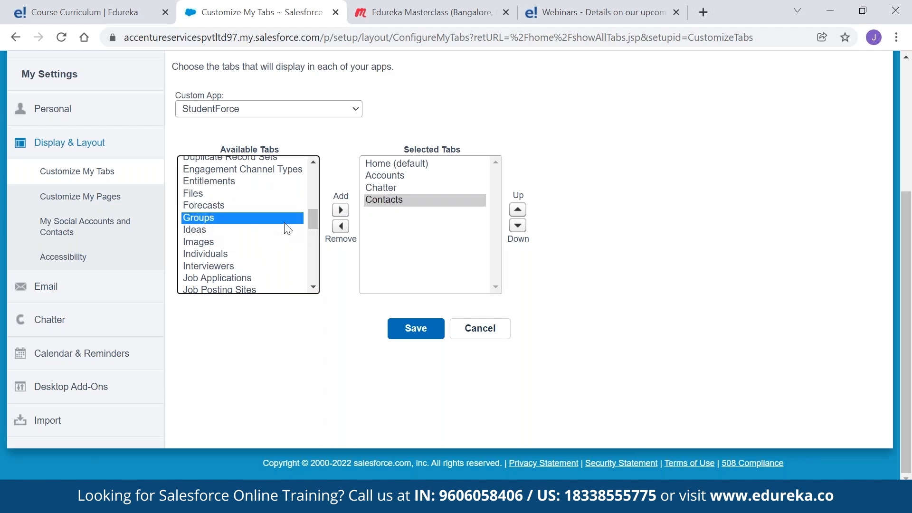
{"action": "left_click", "coordinate": [340, 209]}
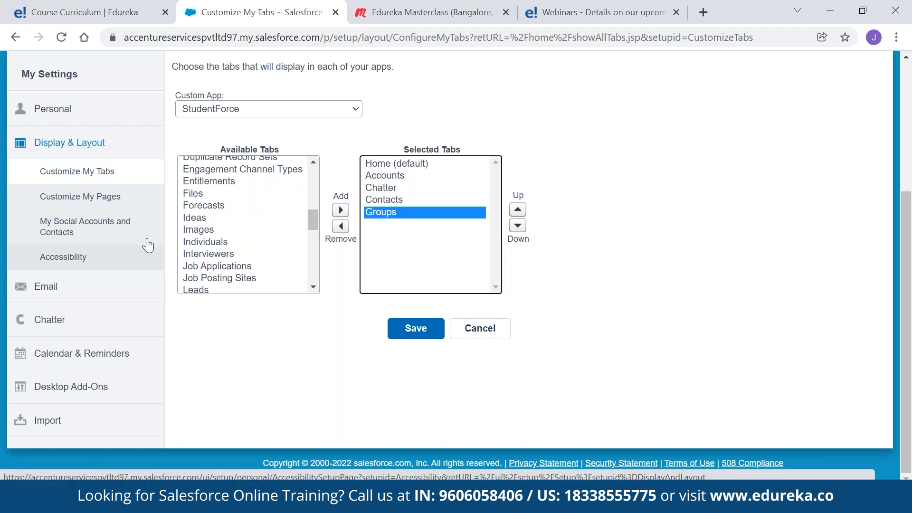
{"action": "left_click", "coordinate": [203, 289]}
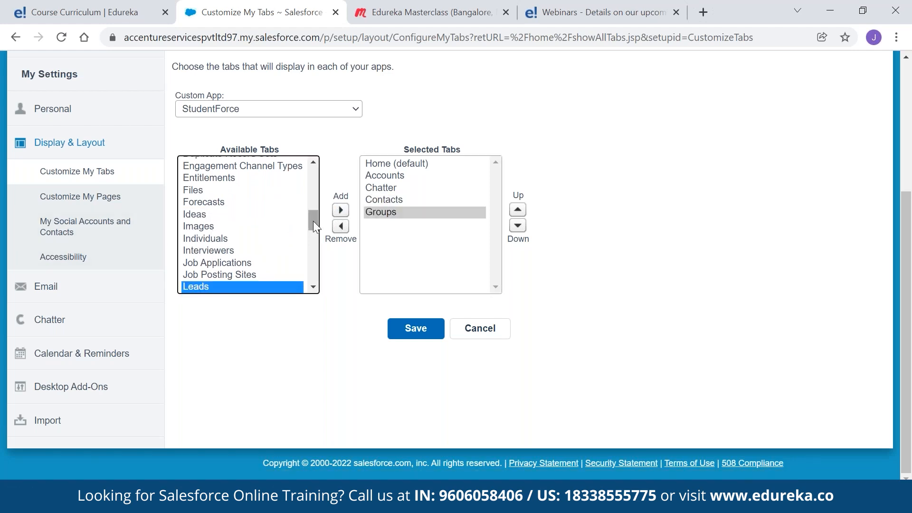
{"action": "left_click", "coordinate": [340, 211]}
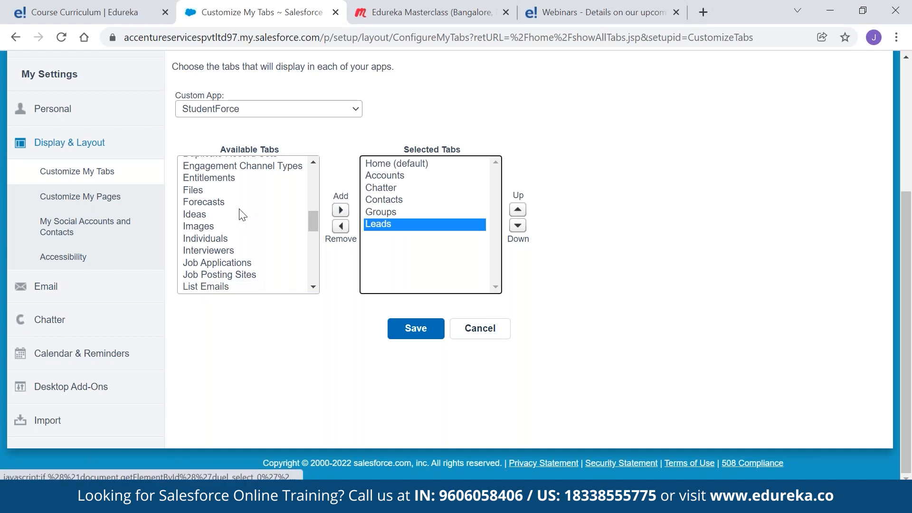
{"action": "scroll", "coordinate": [240, 216], "scroll_direction": "down", "scroll_amount": 5}
{"action": "scroll", "coordinate": [240, 223], "scroll_direction": "down", "scroll_amount": 3}
{"action": "scroll", "coordinate": [240, 223], "scroll_direction": "up", "scroll_amount": 8}
{"action": "scroll", "coordinate": [240, 223], "scroll_direction": "down", "scroll_amount": 3}
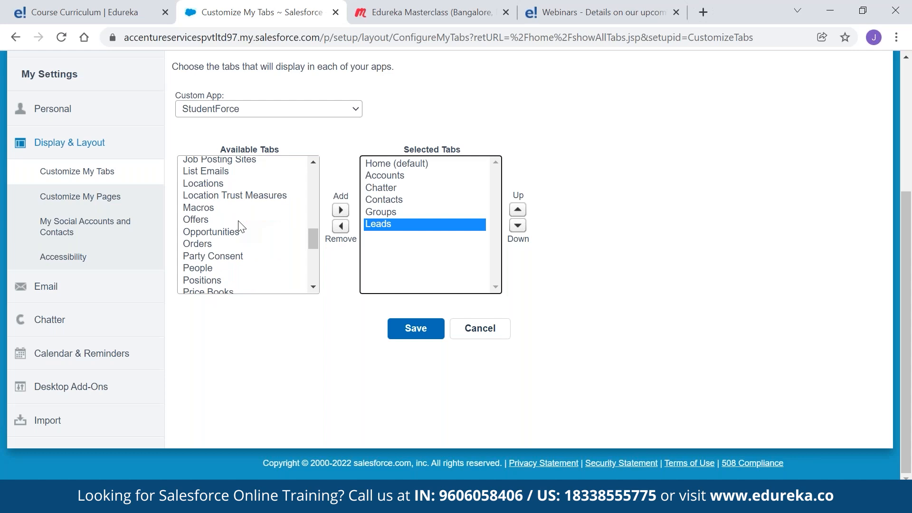
{"action": "scroll", "coordinate": [242, 230], "scroll_direction": "down", "scroll_amount": 2}
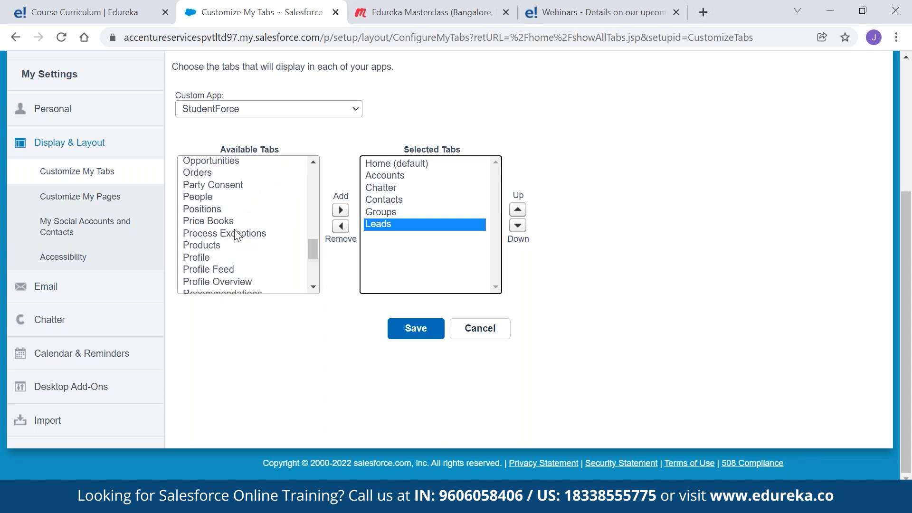
{"action": "double_click", "coordinate": [205, 259]}
{"action": "scroll", "coordinate": [242, 201], "scroll_direction": "down", "scroll_amount": 2}
{"action": "scroll", "coordinate": [242, 200], "scroll_direction": "down", "scroll_amount": 2}
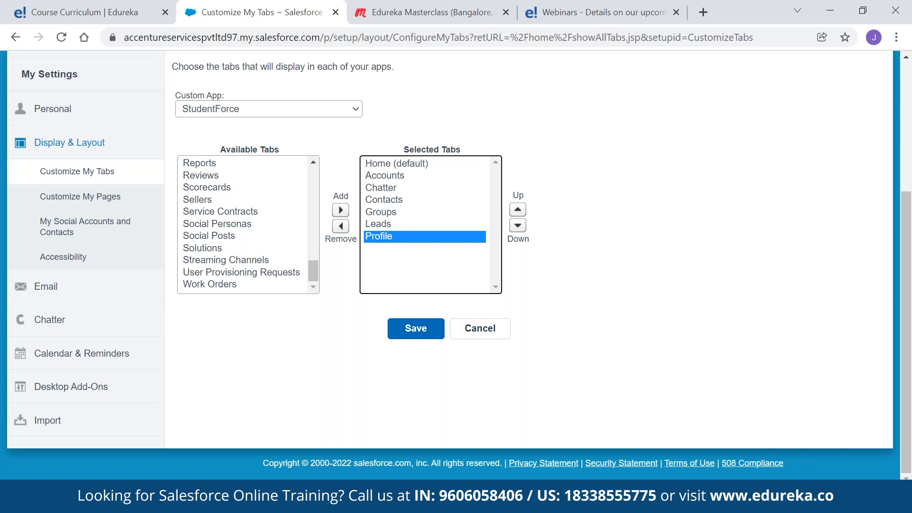
{"action": "left_click", "coordinate": [413, 328]}
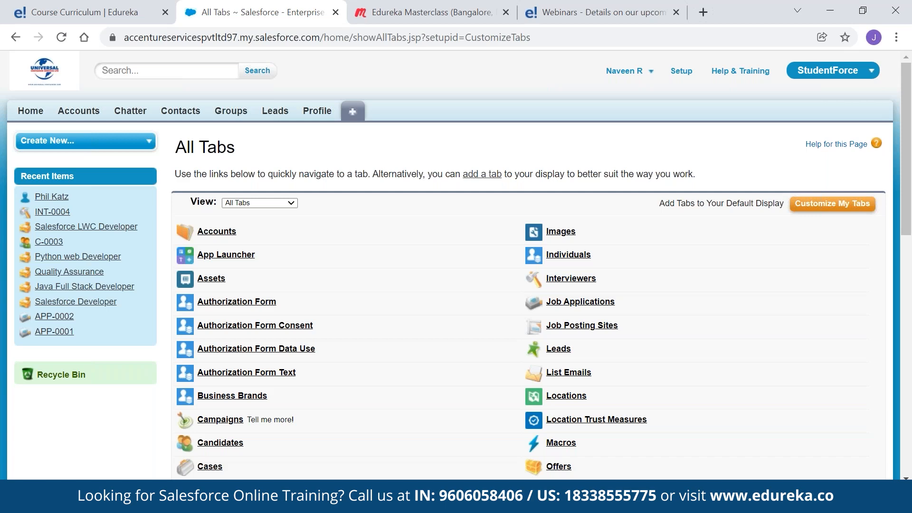
Filter Setup's Quick Find with 'objects' and open the Objects setup page
{"action": "left_click", "coordinate": [681, 72]}
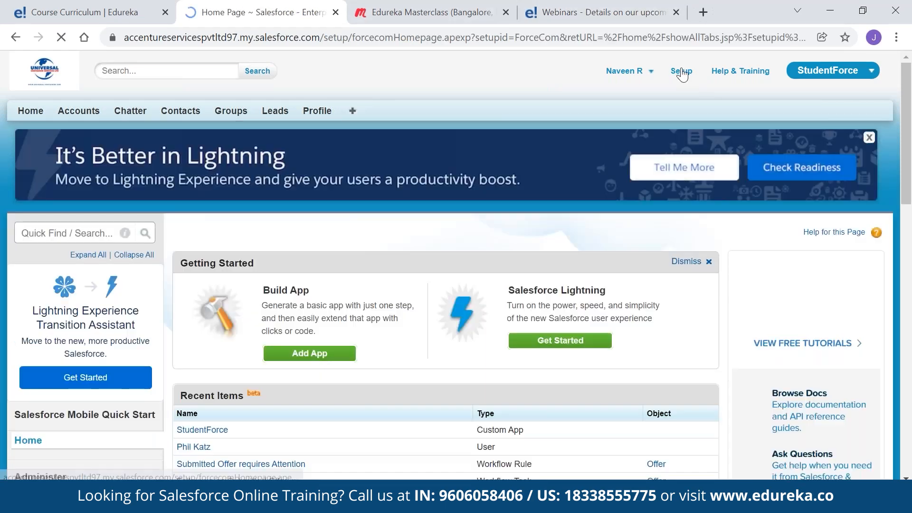
{"action": "type", "text": "o"}
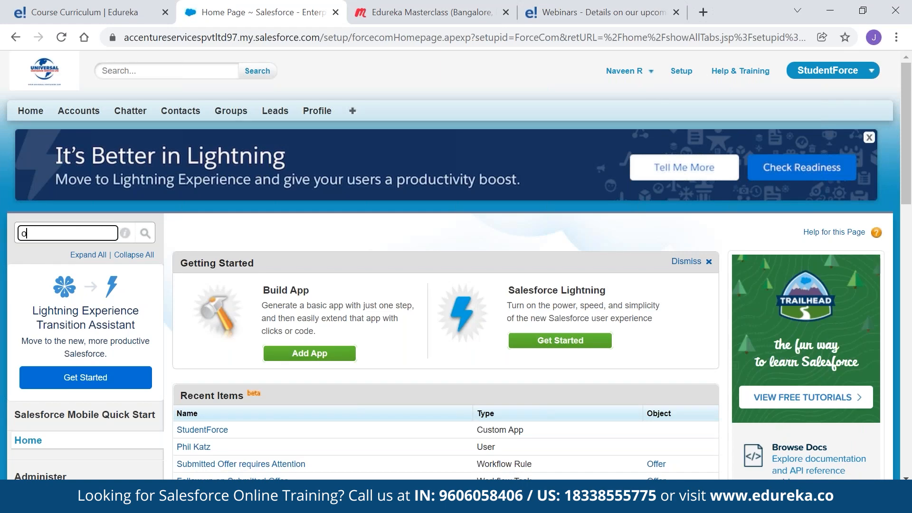
{"action": "type", "text": "bjects"}
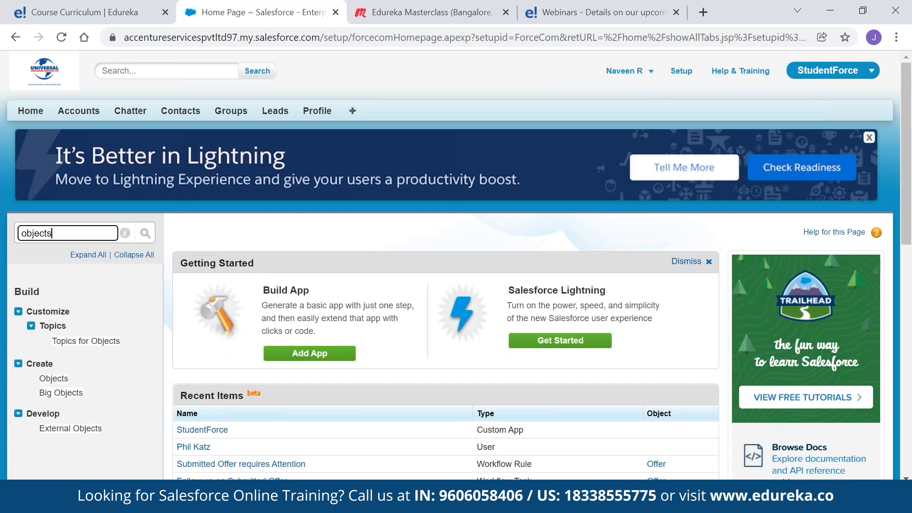
{"action": "left_click", "coordinate": [56, 380]}
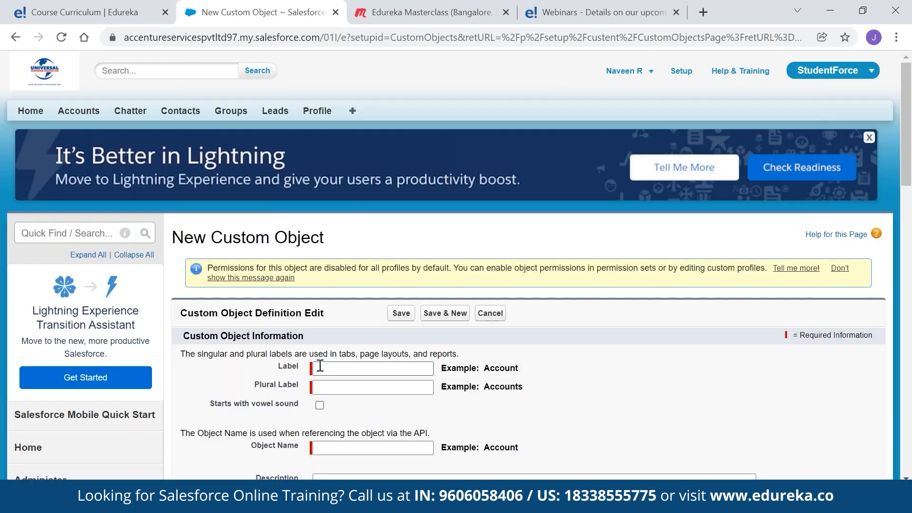
Label the object Student/Students and enable reports, field history, Chatter groups and search
{"action": "type", "text": "Stude"}
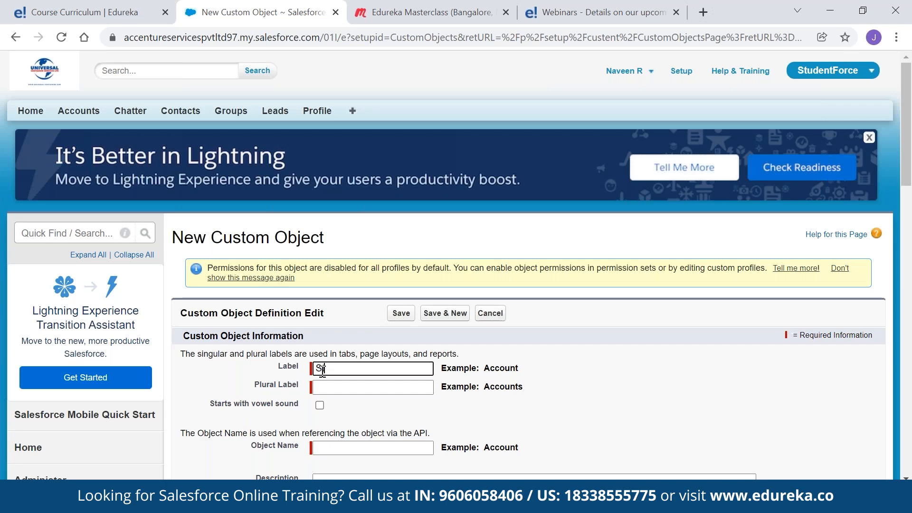
{"action": "type", "text": "nt"}
{"action": "key", "text": "Tab"}
{"action": "type", "text": "Student"}
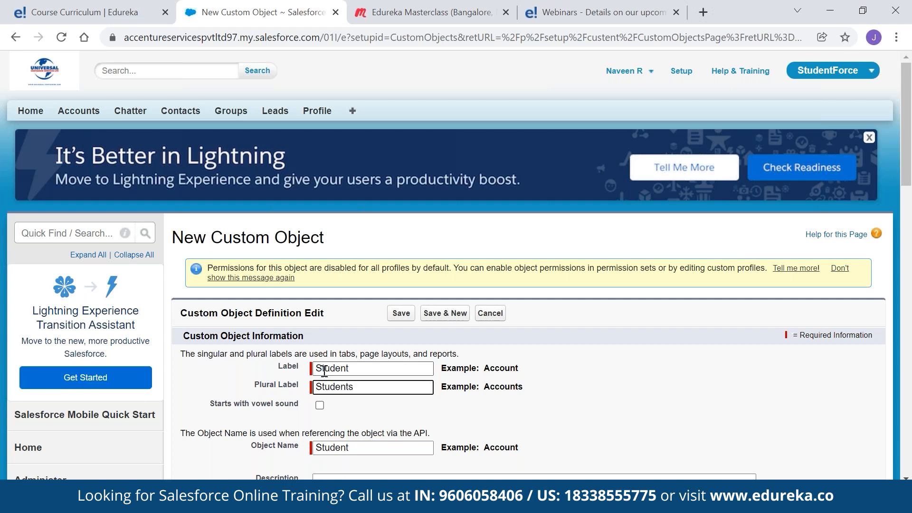
{"action": "scroll", "coordinate": [372, 229], "scroll_direction": "down", "scroll_amount": 9}
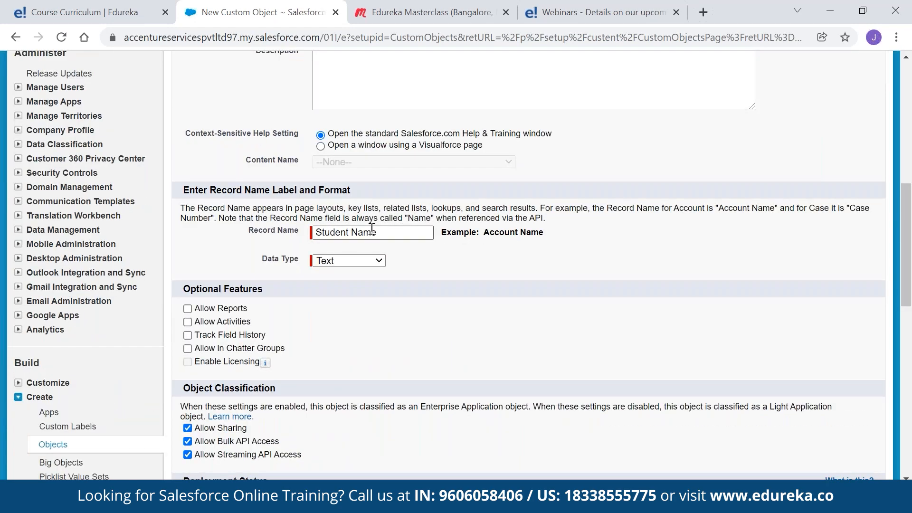
{"action": "left_click", "coordinate": [188, 308]}
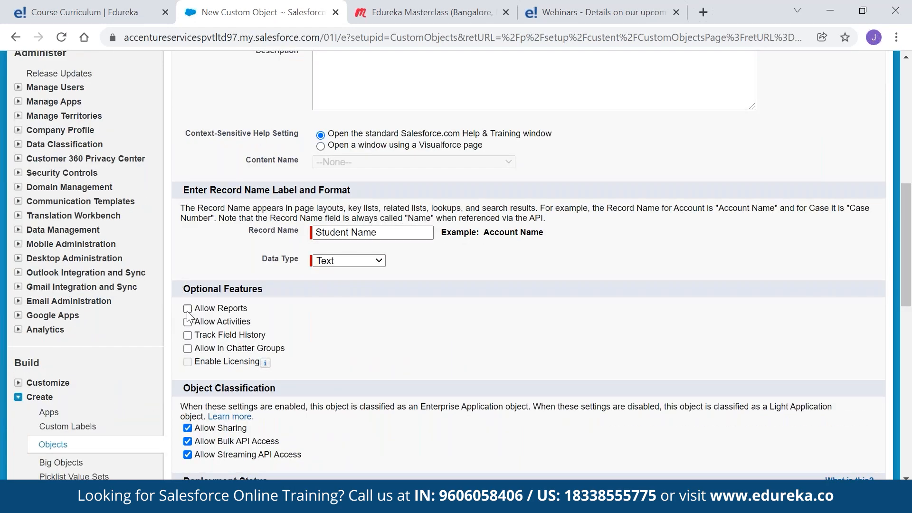
{"action": "left_click", "coordinate": [188, 335]}
{"action": "scroll", "coordinate": [361, 278], "scroll_direction": "down", "scroll_amount": 1}
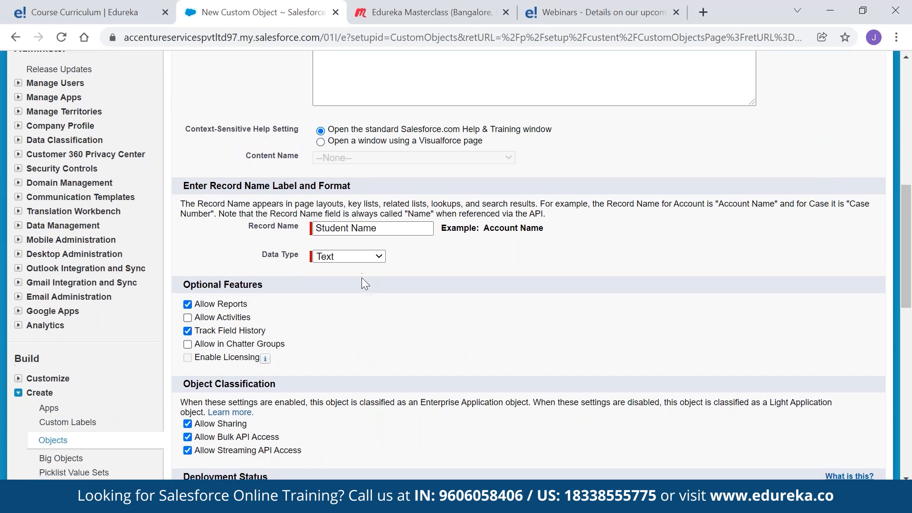
{"action": "scroll", "coordinate": [361, 277], "scroll_direction": "down", "scroll_amount": 3}
{"action": "left_click", "coordinate": [188, 206]}
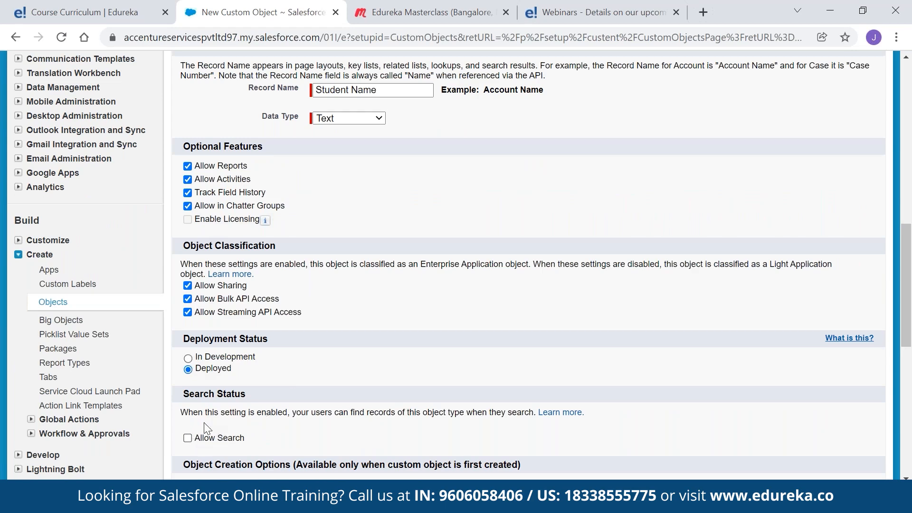
{"action": "left_click", "coordinate": [188, 438]}
Add notes and attachments, enable the tab wizard launch, and save the Student object
{"action": "scroll", "coordinate": [294, 375], "scroll_direction": "down", "scroll_amount": 3}
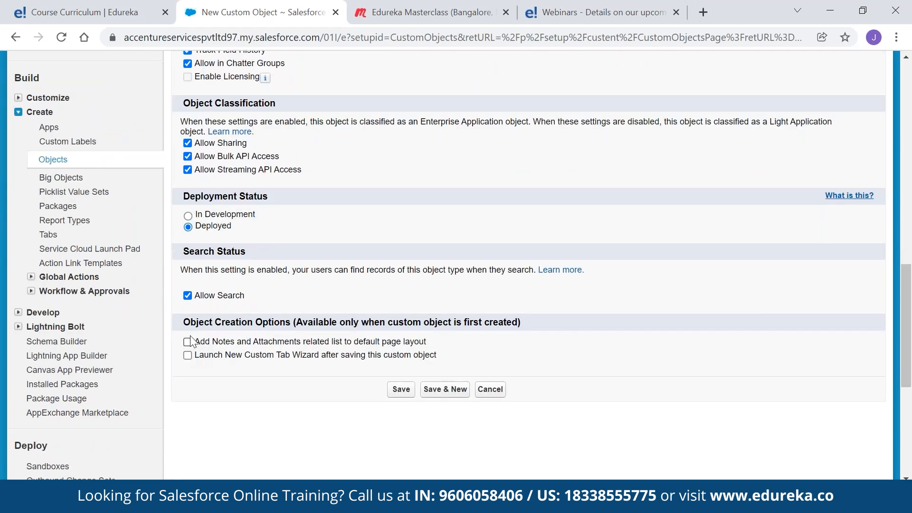
{"action": "left_click", "coordinate": [189, 342]}
{"action": "left_click", "coordinate": [188, 356]}
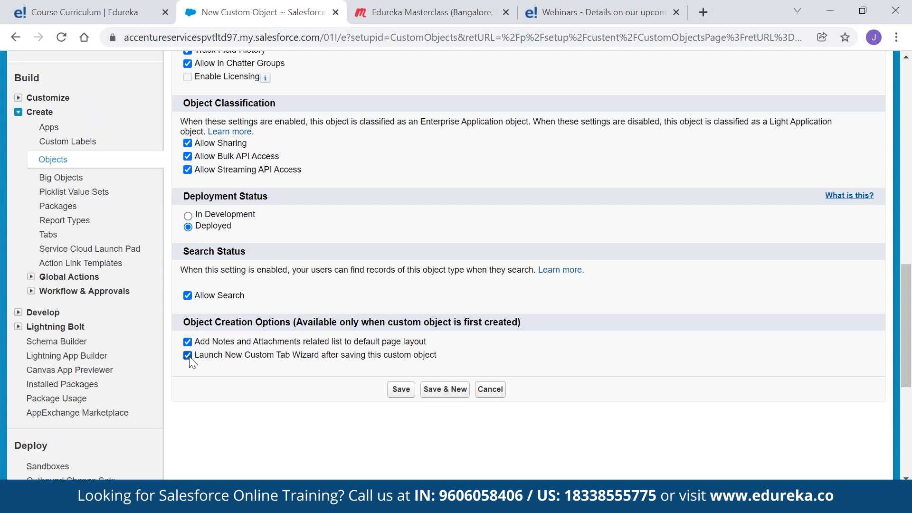
{"action": "left_click", "coordinate": [401, 390]}
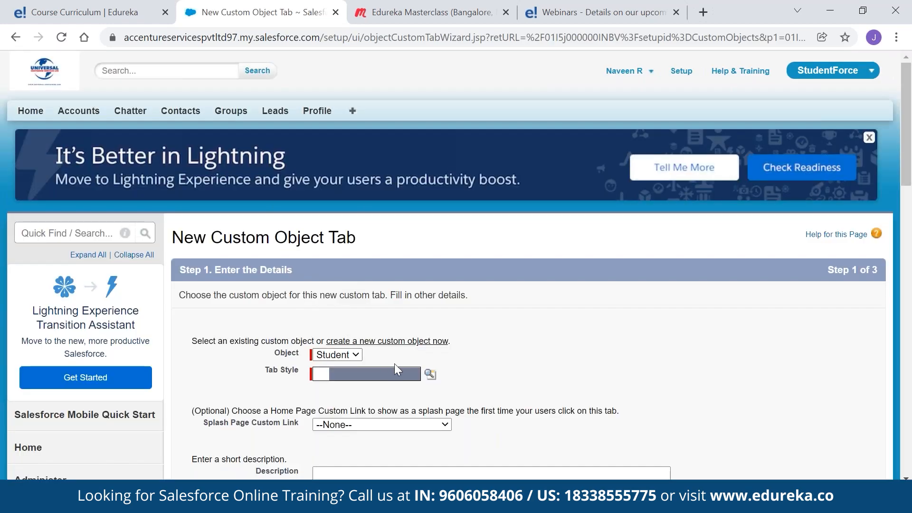
{"action": "left_click", "coordinate": [430, 374]}
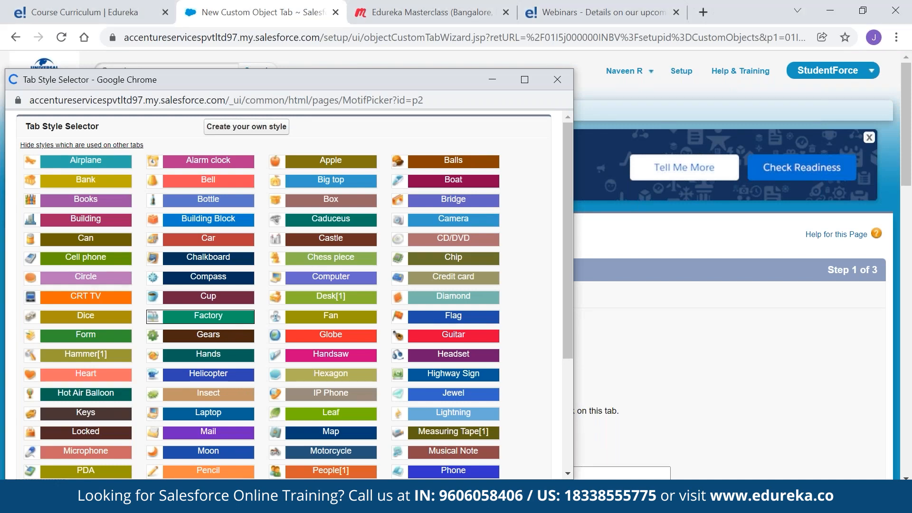
Give the Students tab the Factory style with no splash page link
{"action": "left_click", "coordinate": [208, 315]}
{"action": "scroll", "coordinate": [810, 397], "scroll_direction": "down", "scroll_amount": 4}
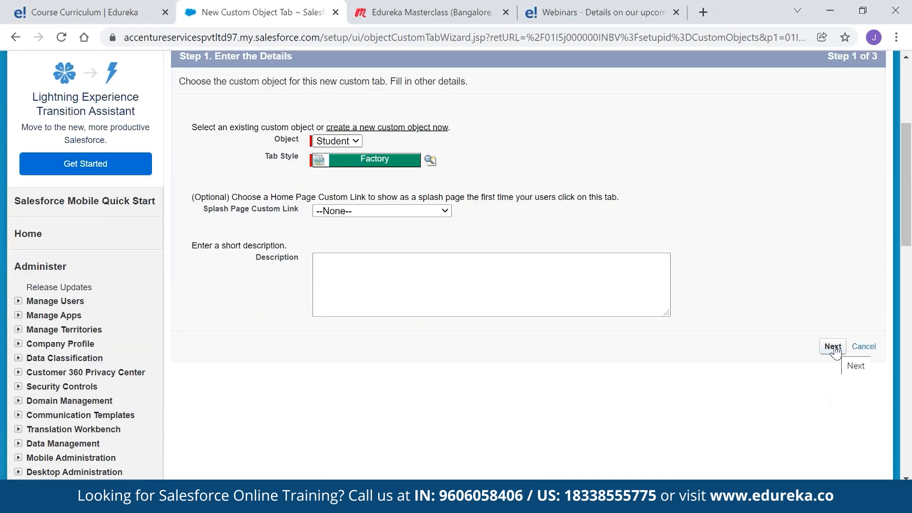
{"action": "left_click", "coordinate": [414, 209]}
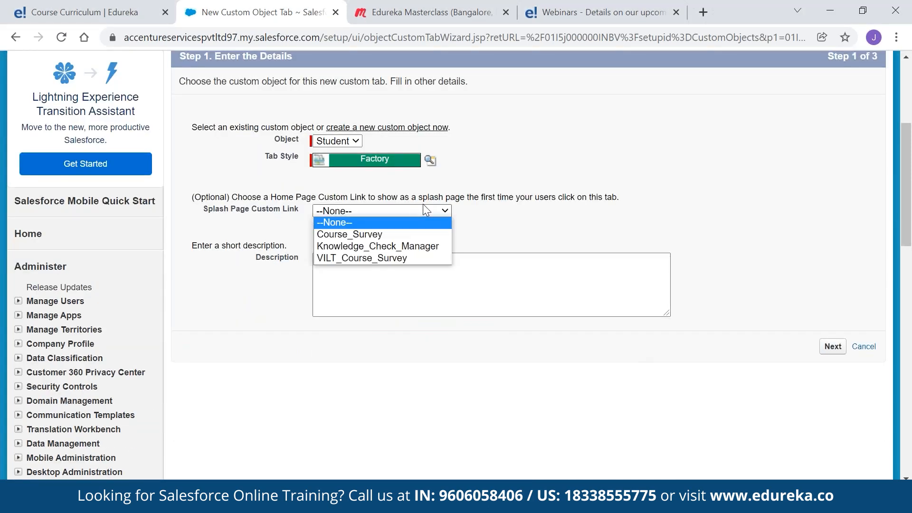
{"action": "left_click", "coordinate": [337, 224]}
{"action": "left_click", "coordinate": [831, 342]}
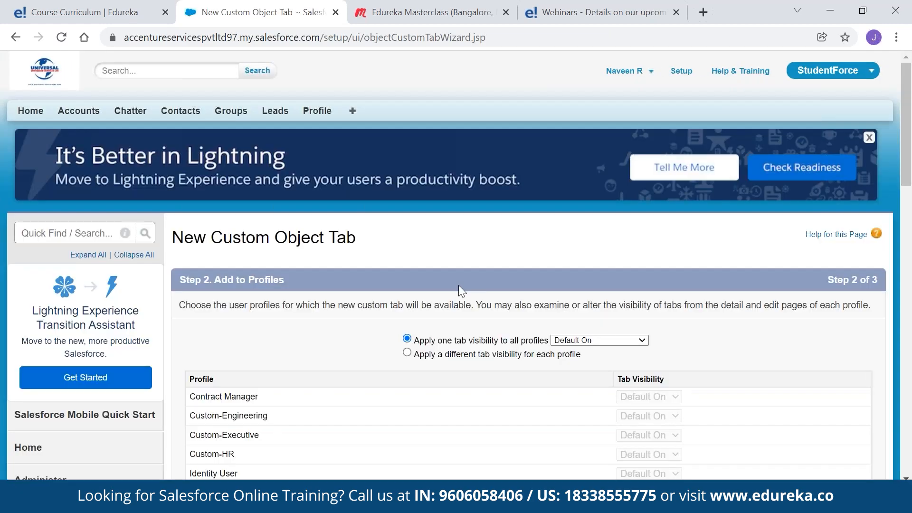
Set the tab Default Off for all profiles, then Default On for Custom-Executive, Custom-HR and System Administrator
{"action": "left_click", "coordinate": [407, 353]}
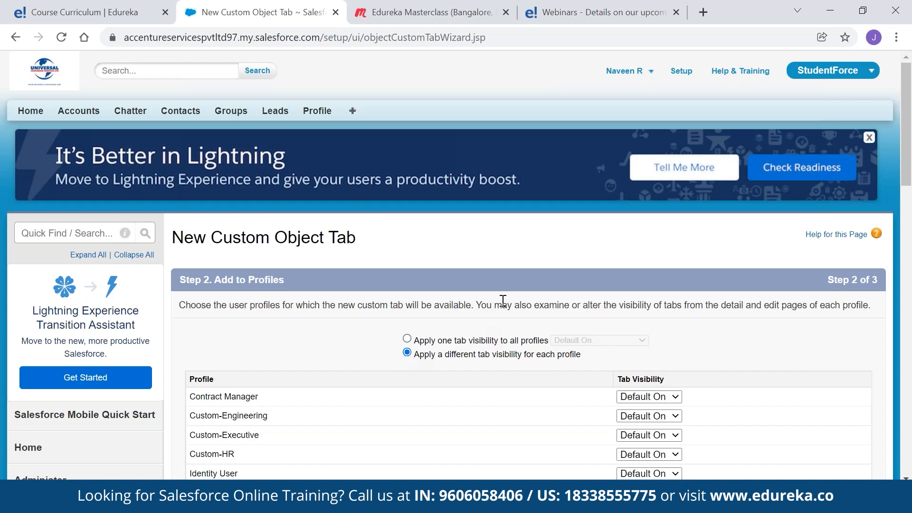
{"action": "scroll", "coordinate": [503, 300], "scroll_direction": "down", "scroll_amount": 5}
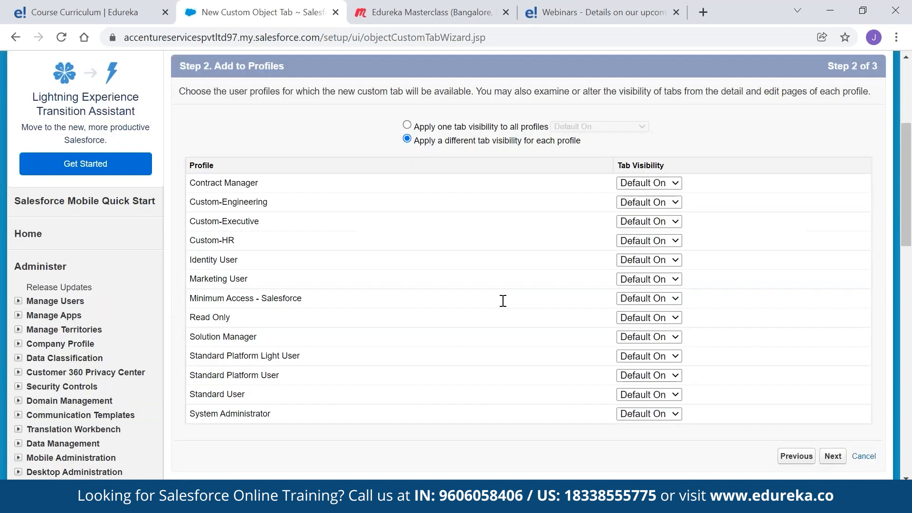
{"action": "left_click", "coordinate": [407, 124]}
{"action": "left_click", "coordinate": [599, 127]}
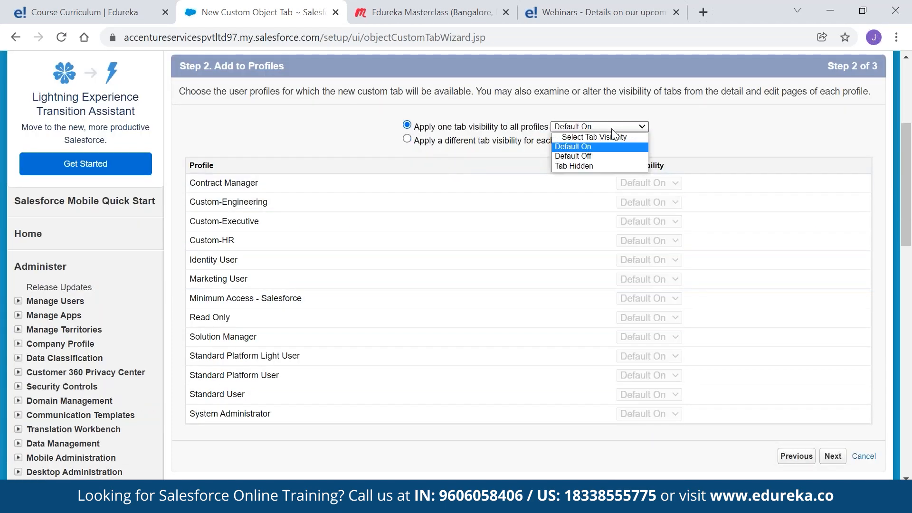
{"action": "left_click", "coordinate": [610, 153]}
{"action": "left_click", "coordinate": [406, 138]}
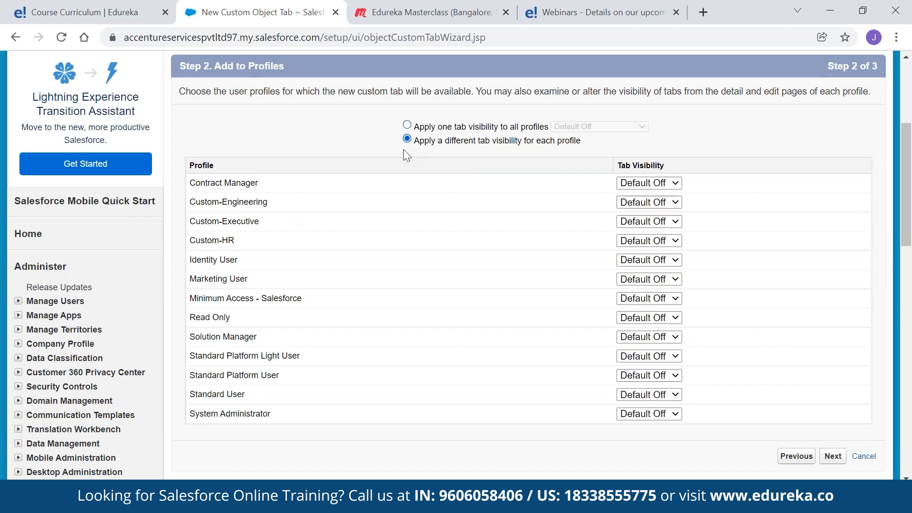
{"action": "left_click", "coordinate": [656, 222]}
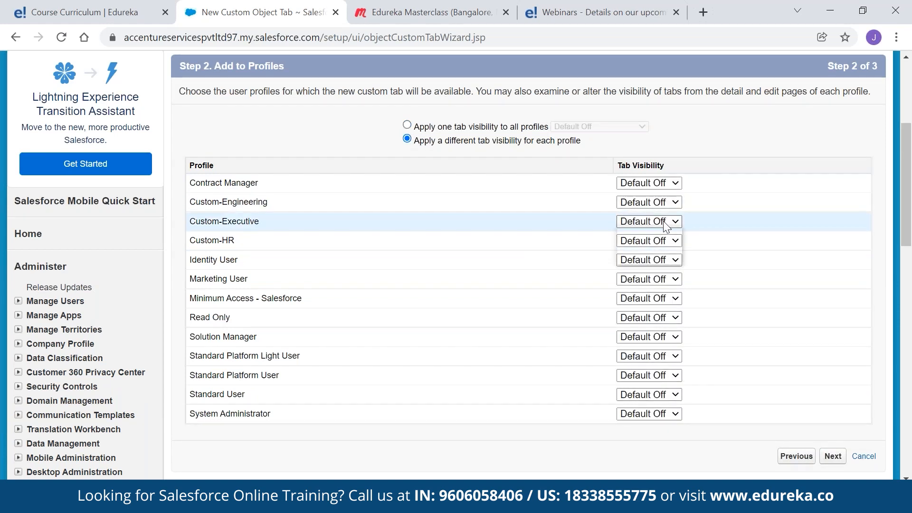
{"action": "left_click", "coordinate": [666, 234]}
{"action": "left_click", "coordinate": [657, 241]}
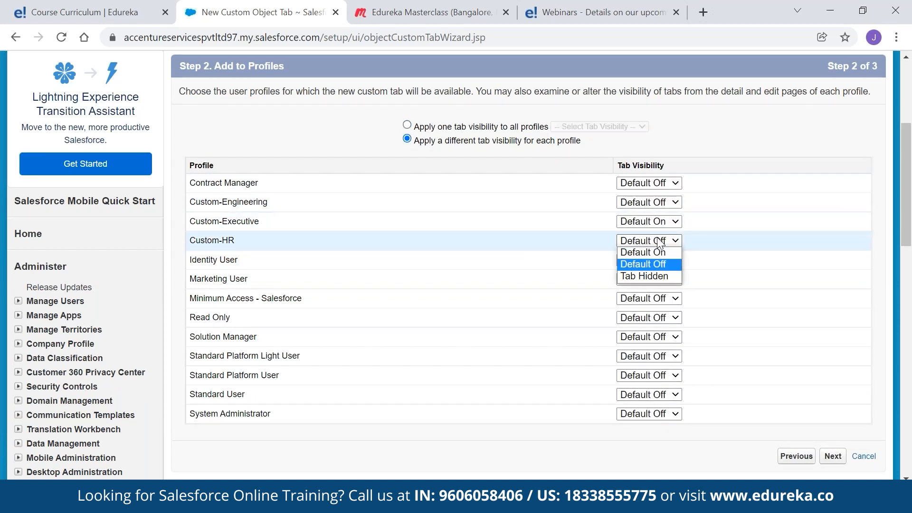
{"action": "left_click", "coordinate": [656, 252]}
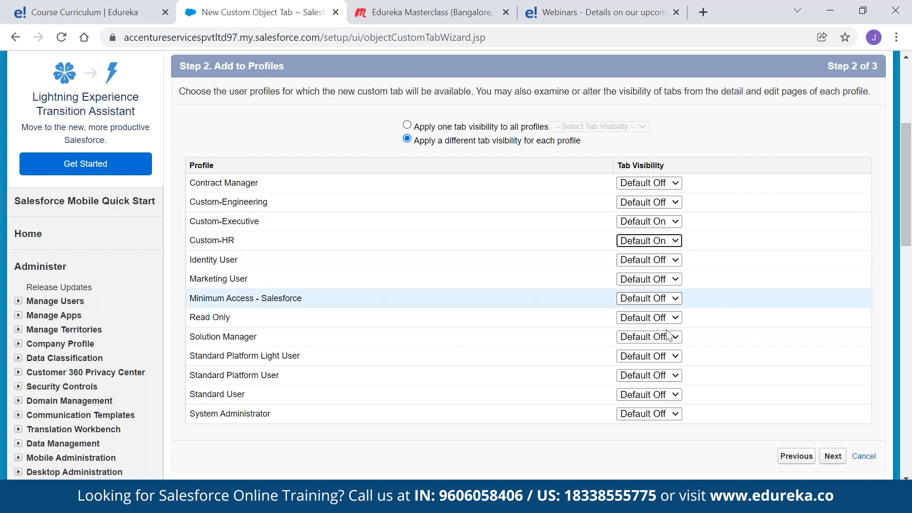
{"action": "left_click", "coordinate": [665, 414]}
{"action": "left_click", "coordinate": [663, 426]}
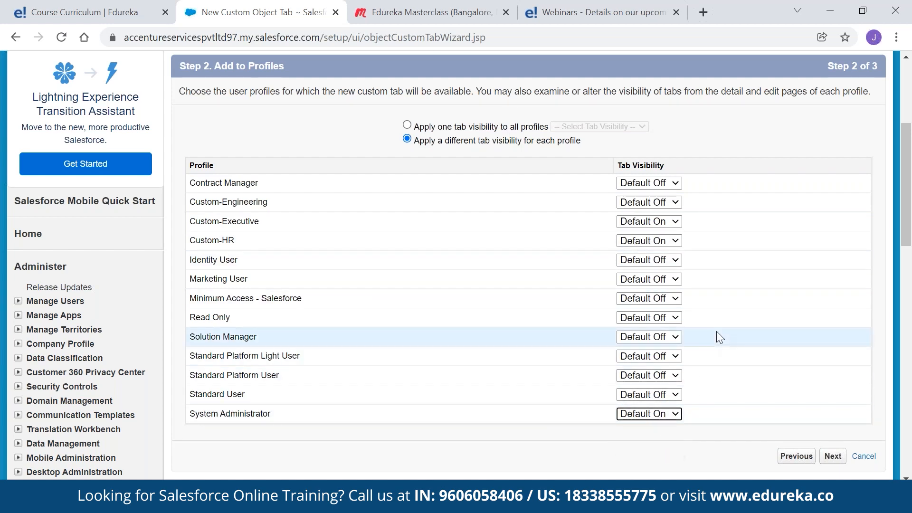
{"action": "left_click", "coordinate": [832, 456]}
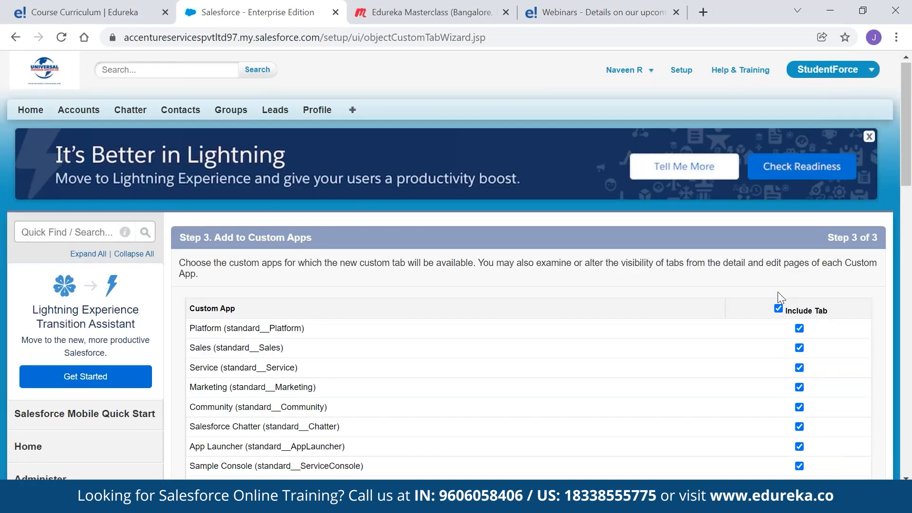
Include the tab only in the StudentForce app and save it
{"action": "scroll", "coordinate": [781, 294], "scroll_direction": "down", "scroll_amount": 5}
{"action": "scroll", "coordinate": [783, 297], "scroll_direction": "up", "scroll_amount": 5}
{"action": "left_click", "coordinate": [779, 167]}
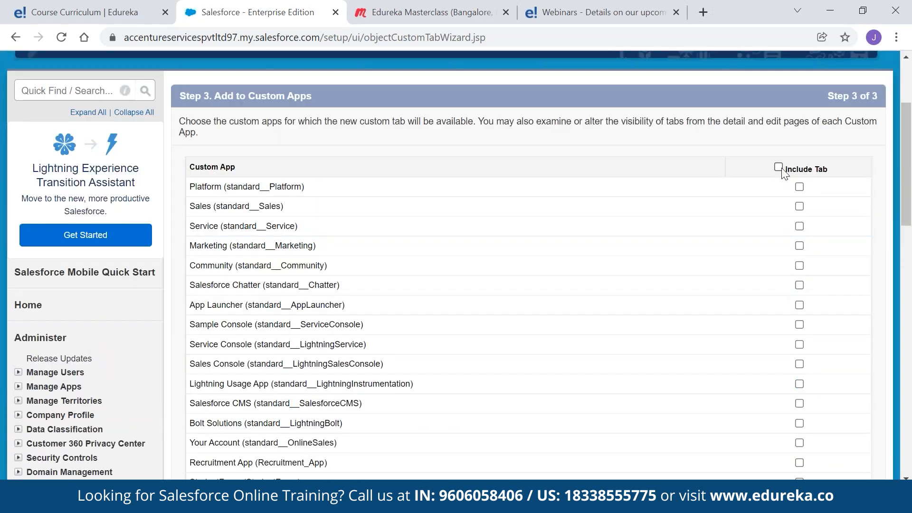
{"action": "scroll", "coordinate": [783, 171], "scroll_direction": "down", "scroll_amount": 5}
{"action": "scroll", "coordinate": [783, 171], "scroll_direction": "up", "scroll_amount": 3}
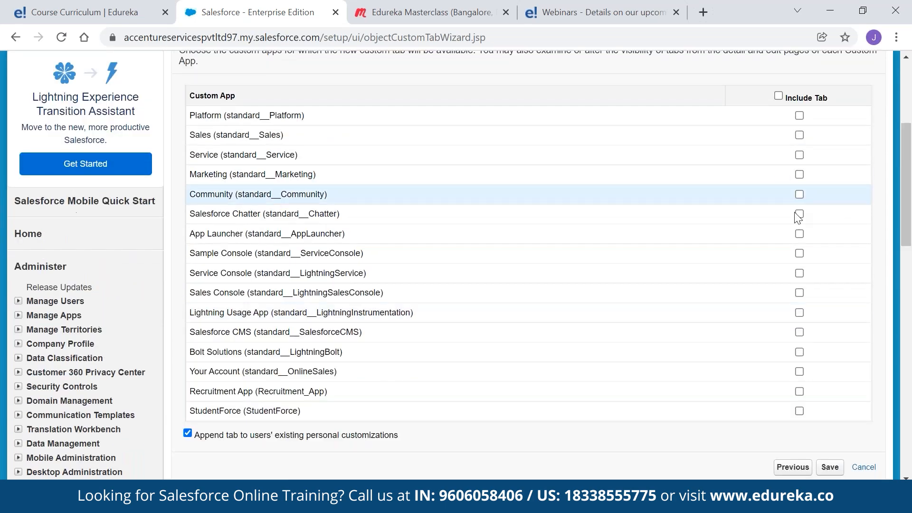
{"action": "left_click", "coordinate": [799, 411]}
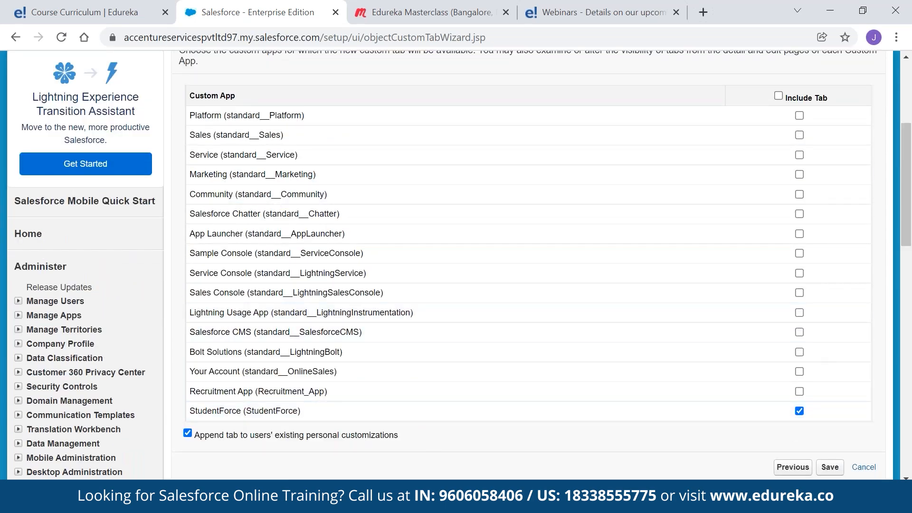
{"action": "left_click", "coordinate": [829, 467]}
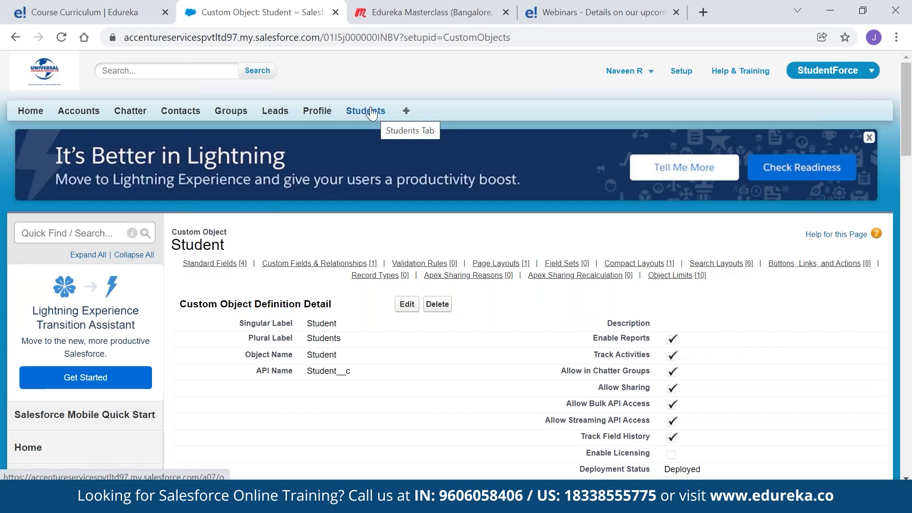
Switch to the Recruitment App and back to StudentForce, then go to the Setup home page
{"action": "left_click", "coordinate": [821, 64]}
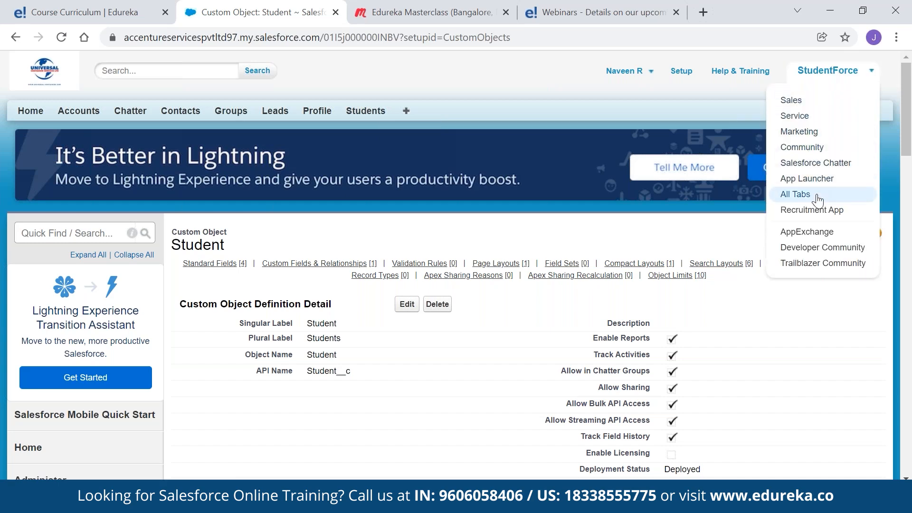
{"action": "left_click", "coordinate": [811, 210]}
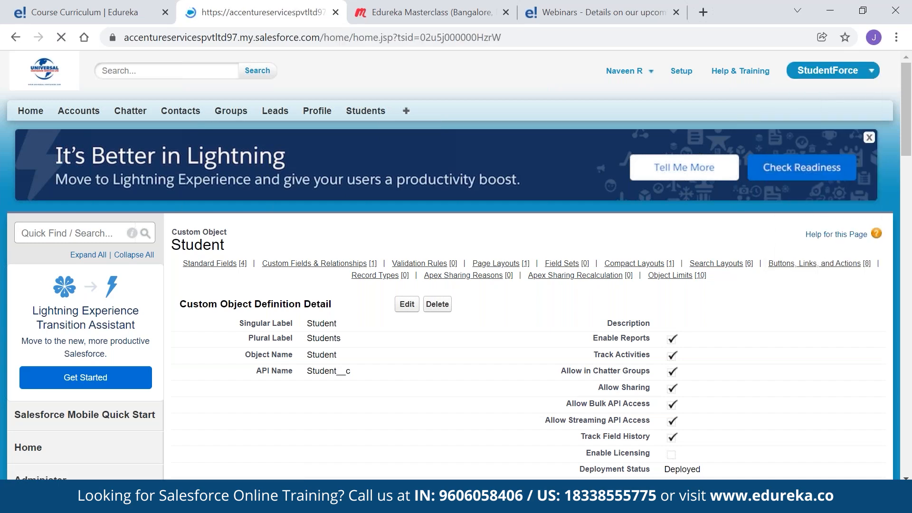
{"action": "left_click", "coordinate": [819, 71]}
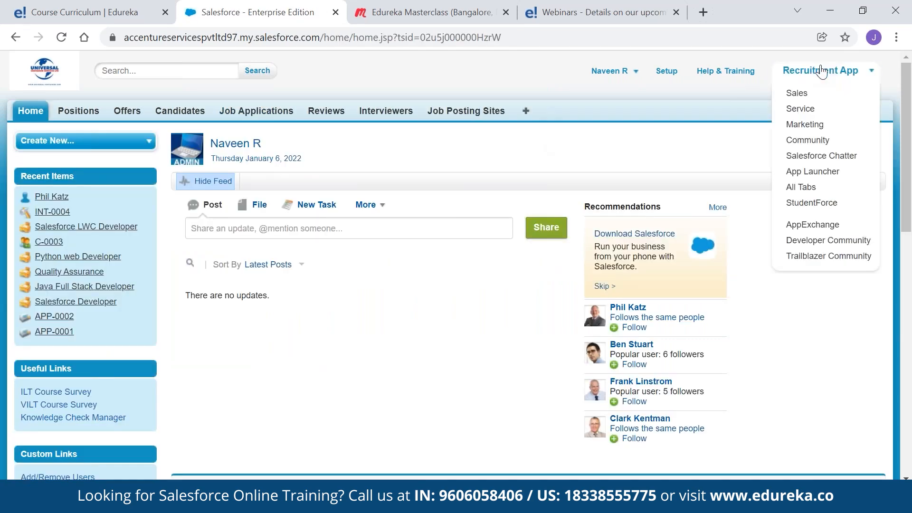
{"action": "left_click", "coordinate": [811, 204]}
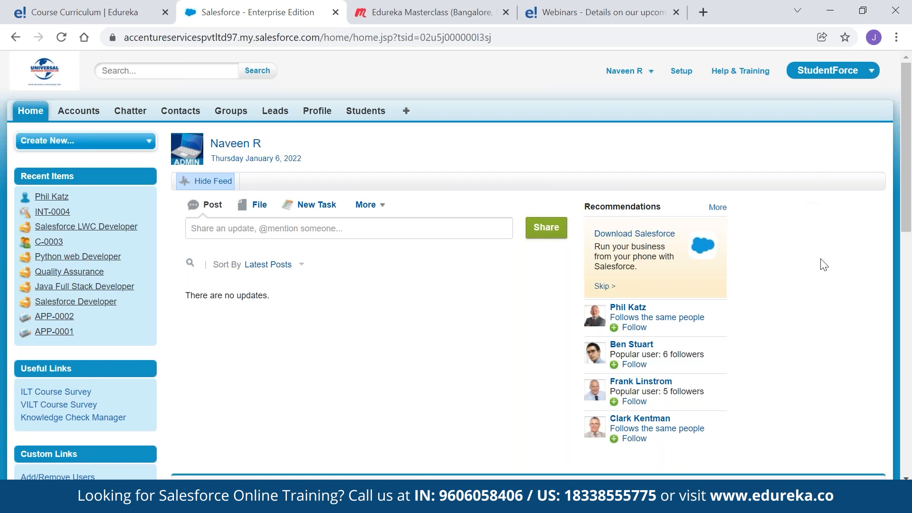
{"action": "left_click", "coordinate": [679, 72]}
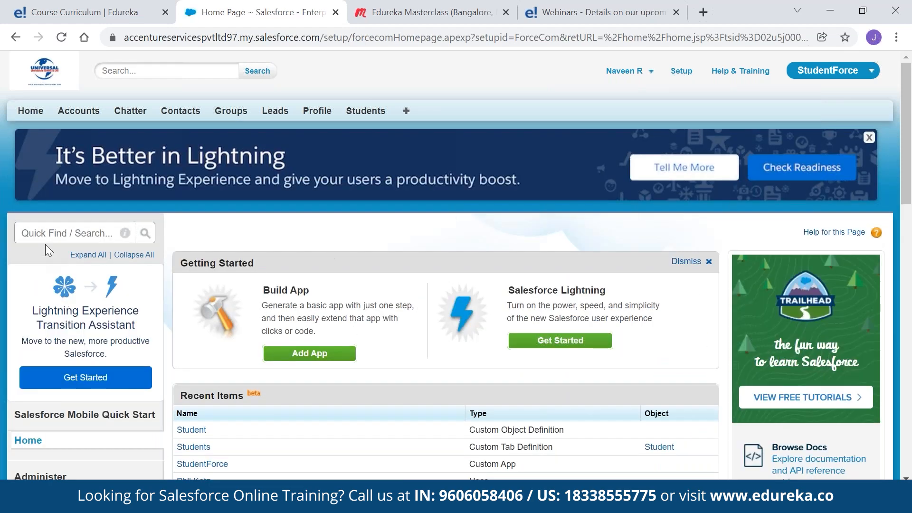
Search Quick Find for 'profiles' and open Profiles under Manage Users
{"action": "left_click", "coordinate": [44, 234]}
{"action": "type", "text": "p"}
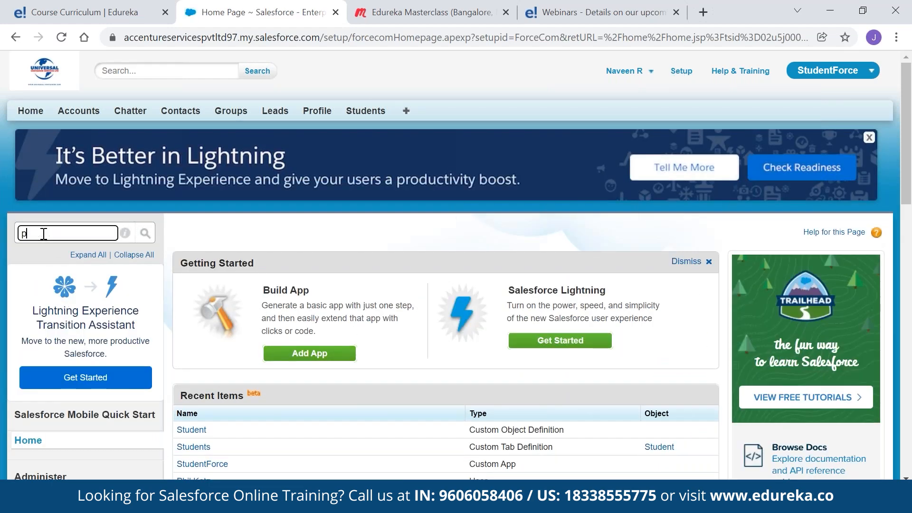
{"action": "type", "text": "rofi"}
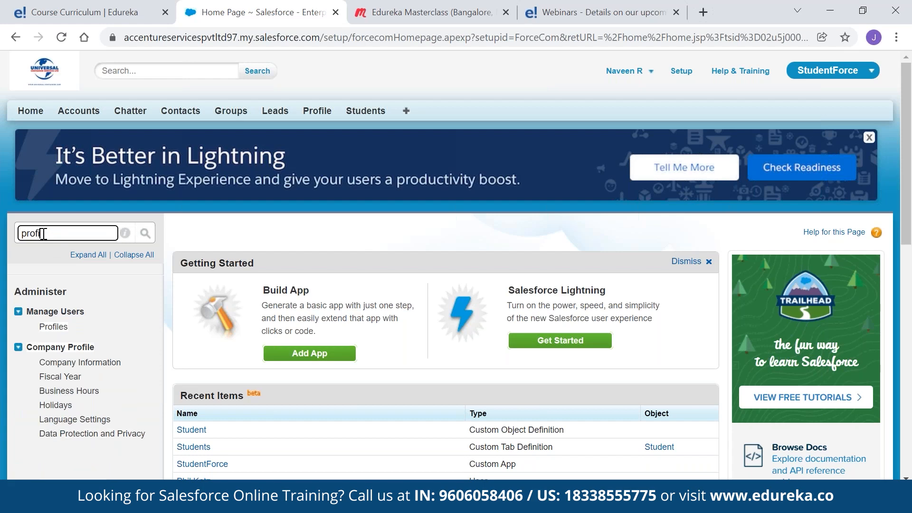
{"action": "type", "text": "les"}
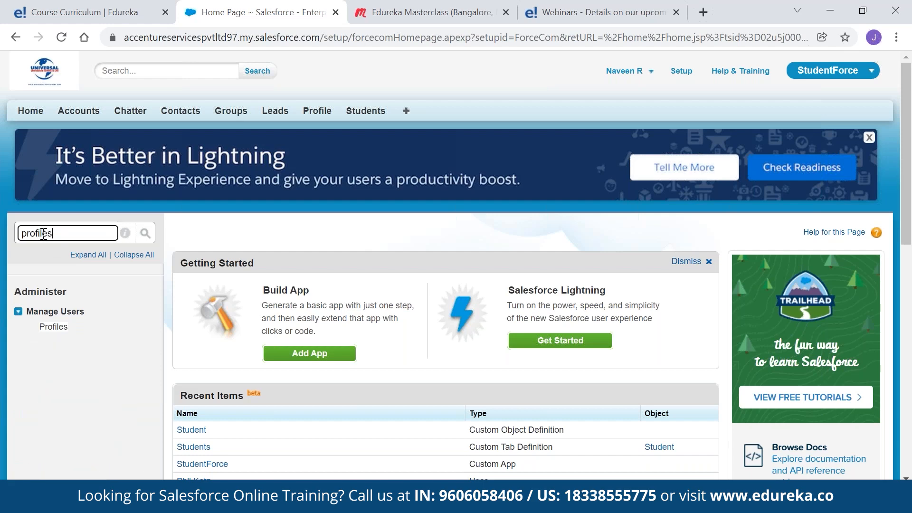
{"action": "left_click", "coordinate": [50, 328]}
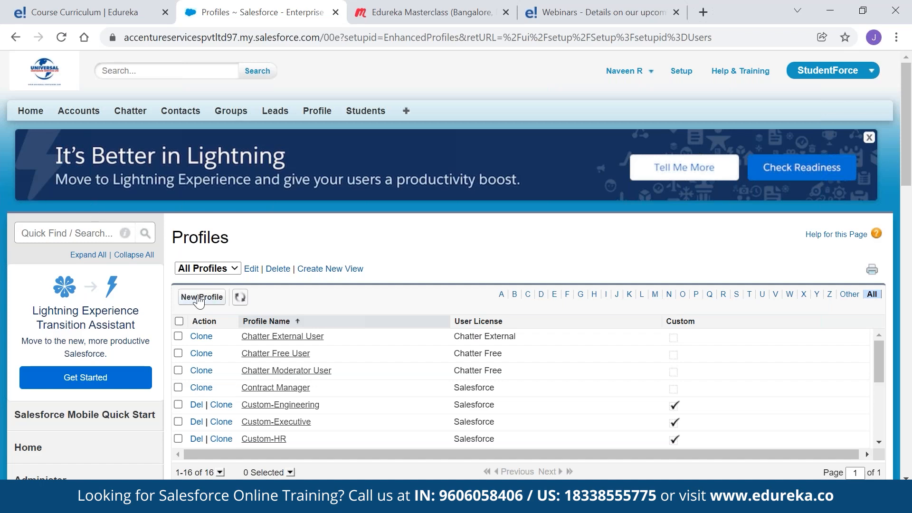
{"action": "scroll", "coordinate": [282, 347], "scroll_direction": "down", "scroll_amount": 6}
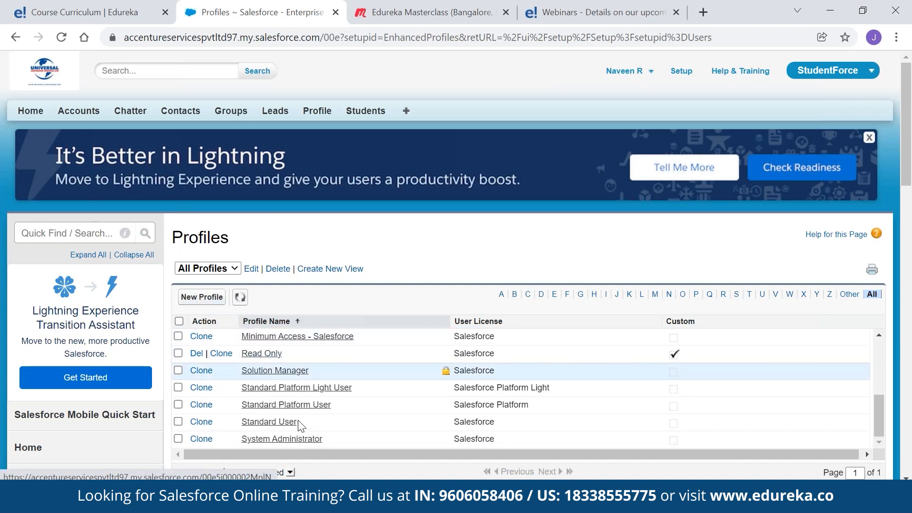
{"action": "left_click", "coordinate": [282, 438]}
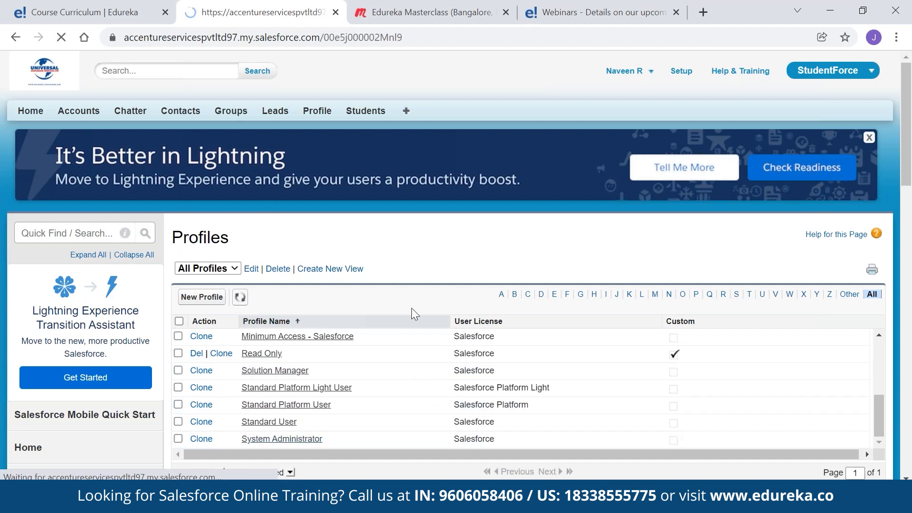
{"action": "scroll", "coordinate": [411, 311], "scroll_direction": "down", "scroll_amount": 5}
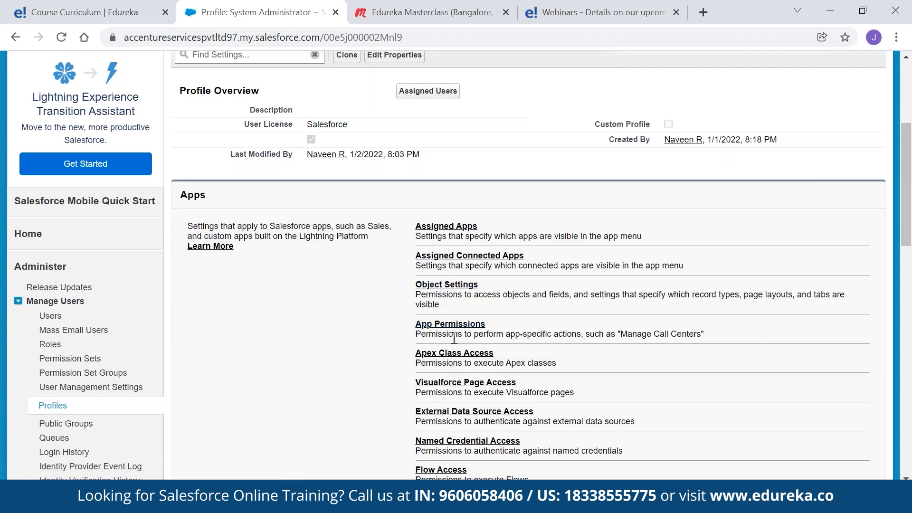
{"action": "scroll", "coordinate": [453, 338], "scroll_direction": "down", "scroll_amount": 1}
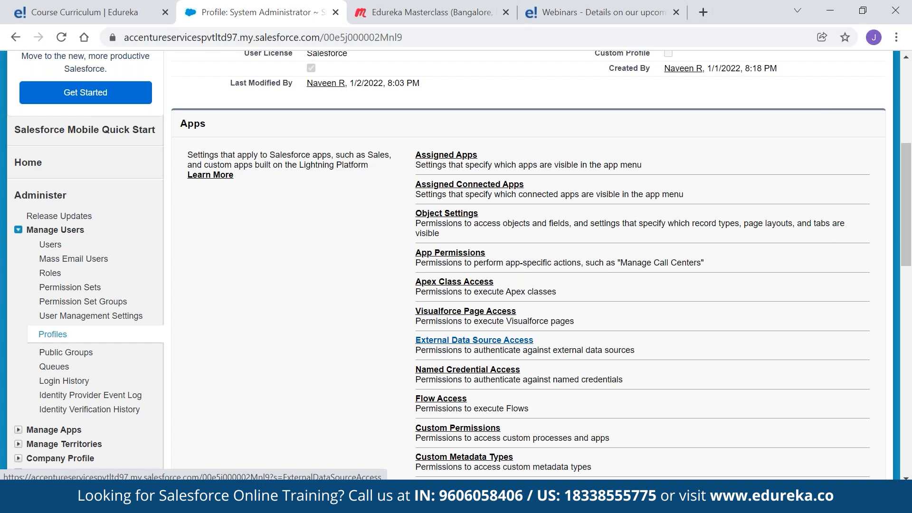
{"action": "scroll", "coordinate": [531, 336], "scroll_direction": "down", "scroll_amount": 5}
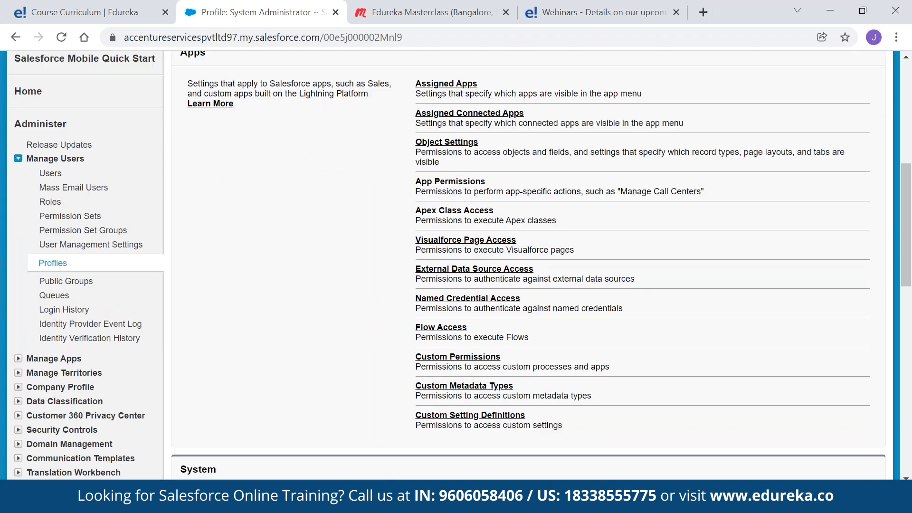
{"action": "scroll", "coordinate": [531, 335], "scroll_direction": "down", "scroll_amount": 3}
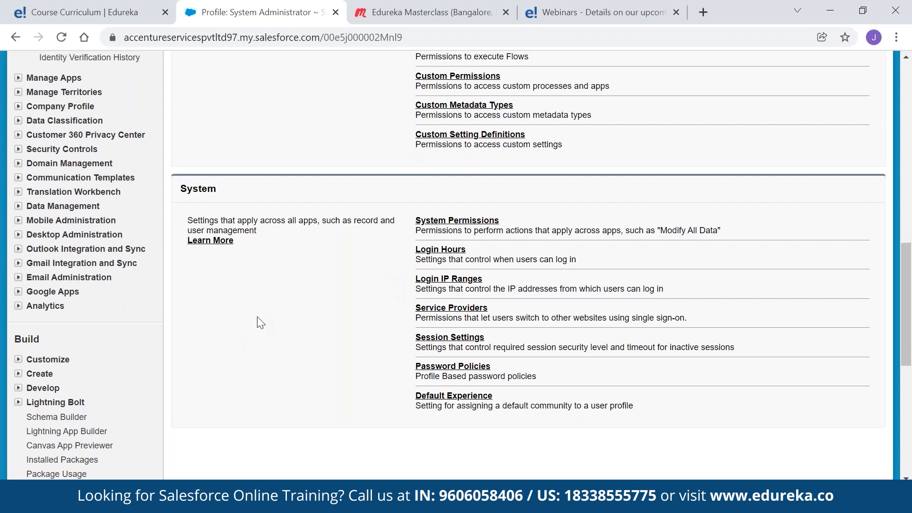
{"action": "scroll", "coordinate": [260, 322], "scroll_direction": "up", "scroll_amount": 9}
{"action": "left_click", "coordinate": [17, 38]}
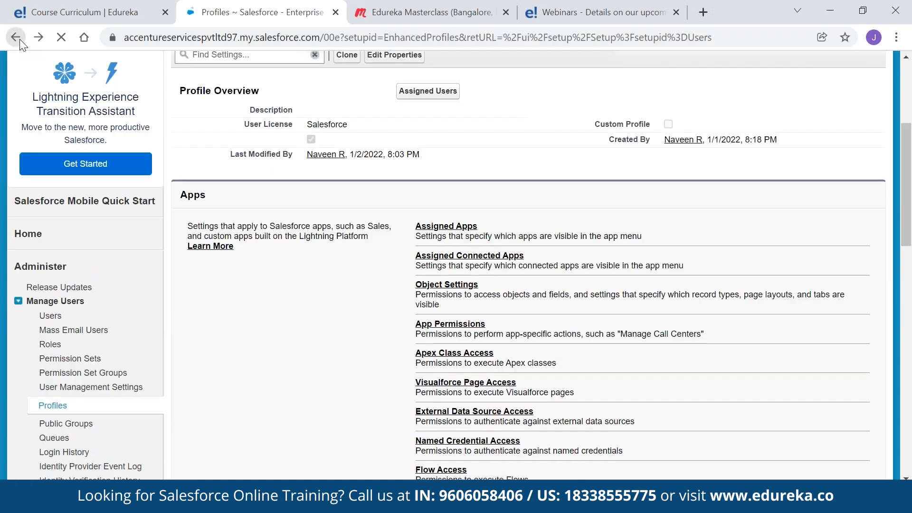
Look through the profile list, then start a New Profile to reach the Clone Profile form
{"action": "scroll", "coordinate": [400, 317], "scroll_direction": "down", "scroll_amount": 2}
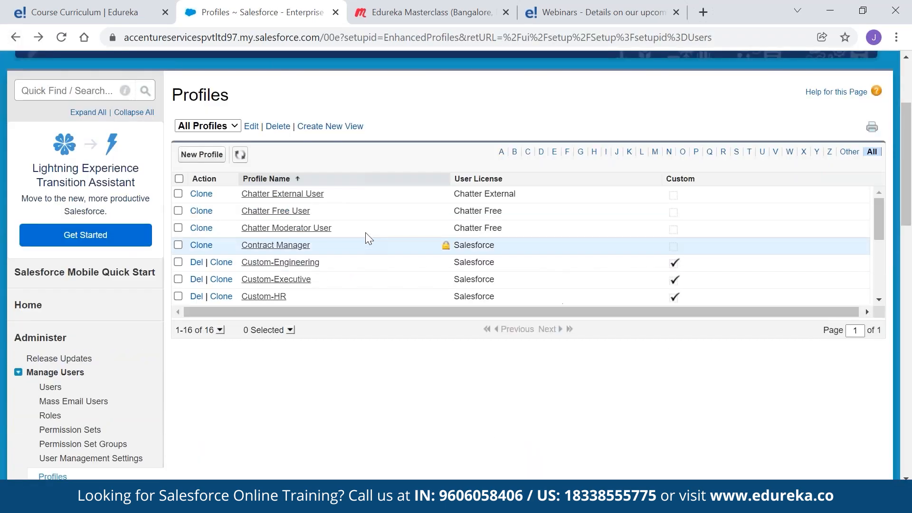
{"action": "scroll", "coordinate": [383, 258], "scroll_direction": "down", "scroll_amount": 3}
{"action": "scroll", "coordinate": [383, 259], "scroll_direction": "down", "scroll_amount": 1}
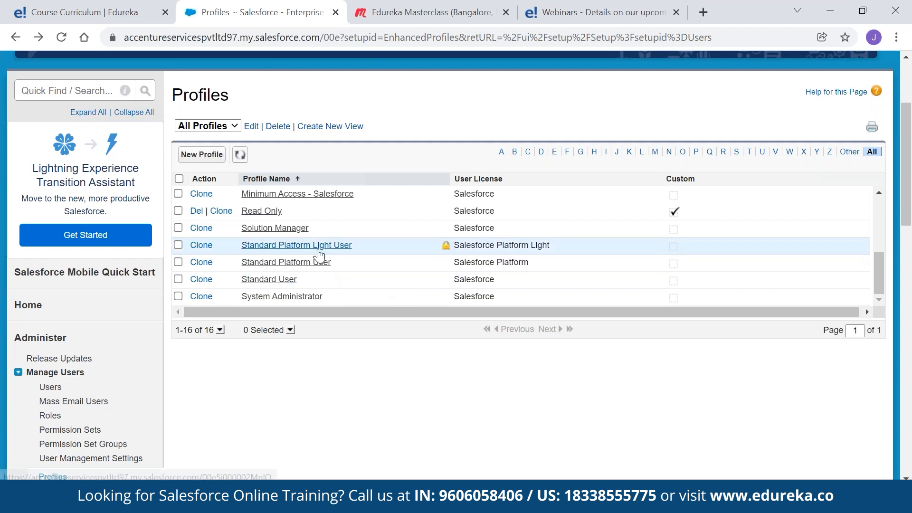
{"action": "scroll", "coordinate": [350, 214], "scroll_direction": "up", "scroll_amount": 3}
{"action": "scroll", "coordinate": [350, 218], "scroll_direction": "down", "scroll_amount": 3}
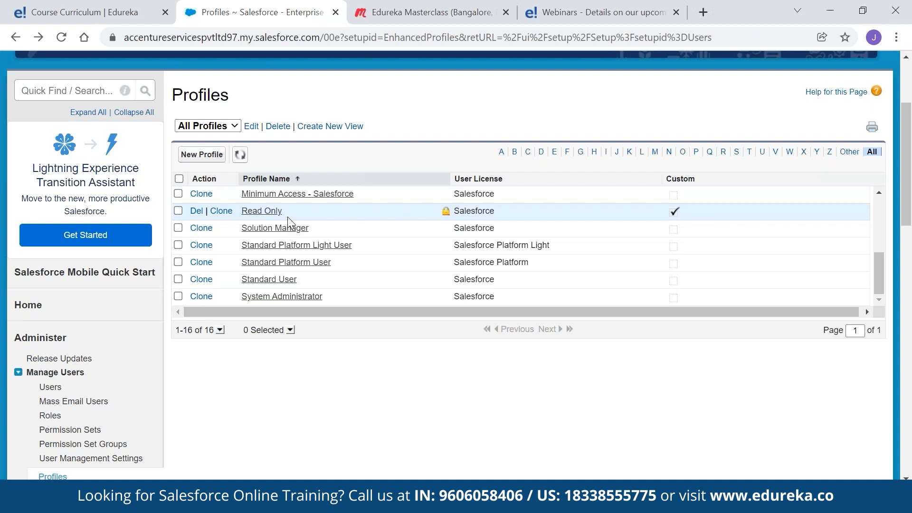
{"action": "scroll", "coordinate": [301, 206], "scroll_direction": "down", "scroll_amount": 1}
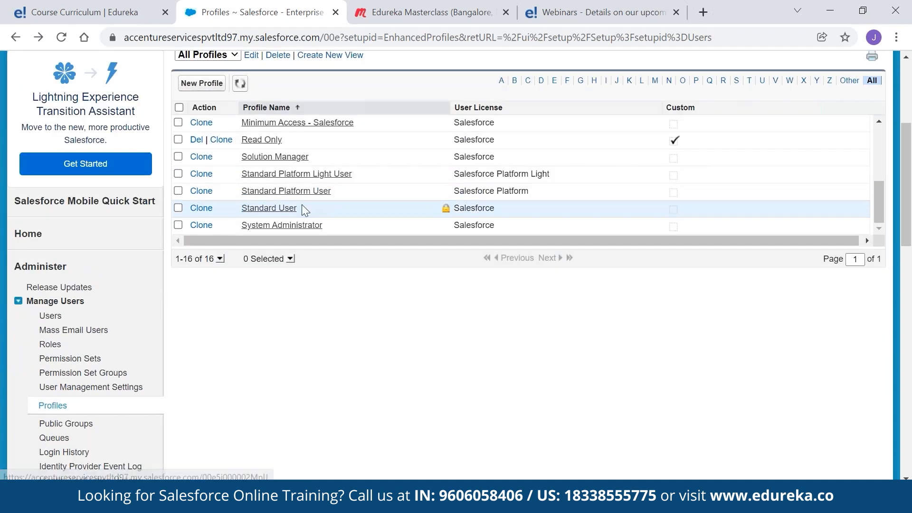
{"action": "scroll", "coordinate": [303, 209], "scroll_direction": "up", "scroll_amount": 2}
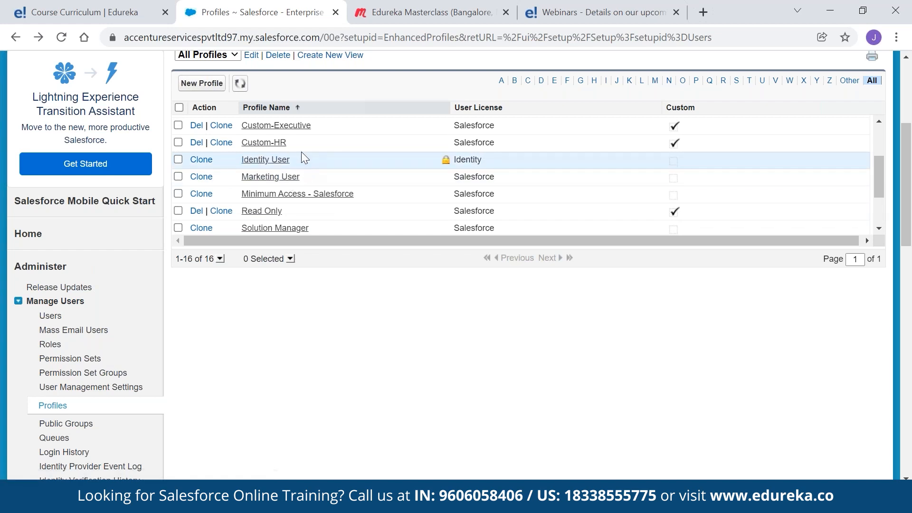
{"action": "scroll", "coordinate": [298, 134], "scroll_direction": "up", "scroll_amount": 2}
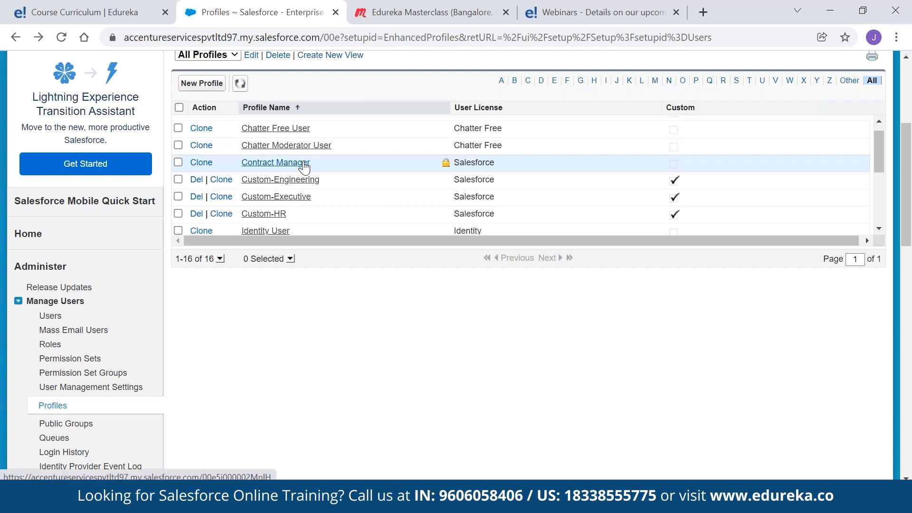
{"action": "scroll", "coordinate": [307, 154], "scroll_direction": "down", "scroll_amount": 3}
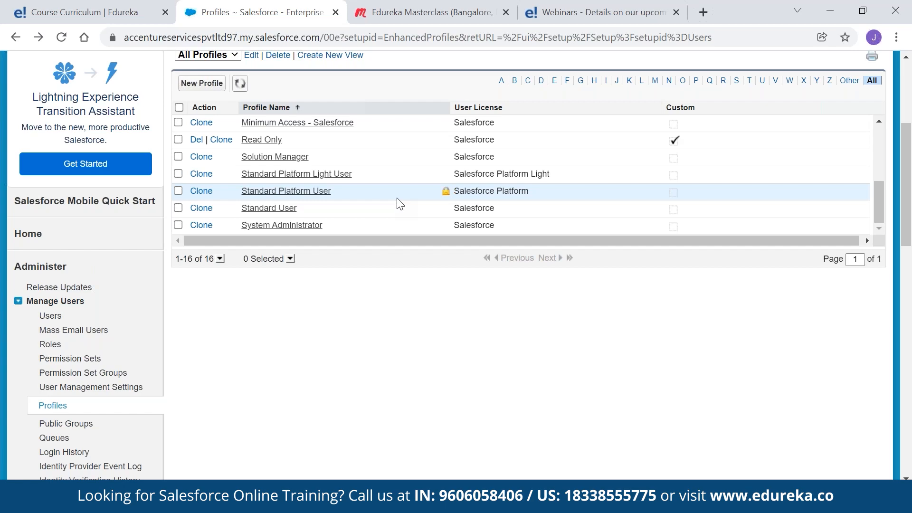
{"action": "left_click", "coordinate": [202, 84]}
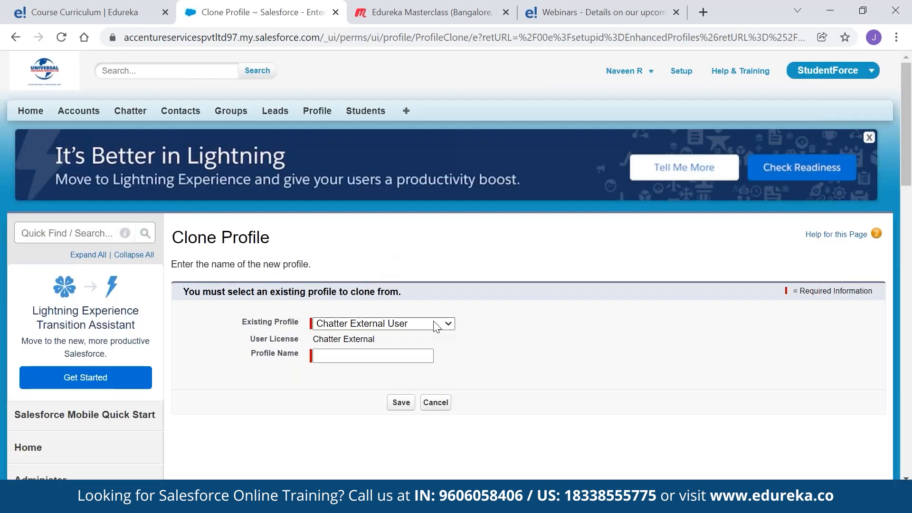
Choose Custom-HR as the existing profile to clone and dismiss the suggested profile name
{"action": "left_click", "coordinate": [437, 325]}
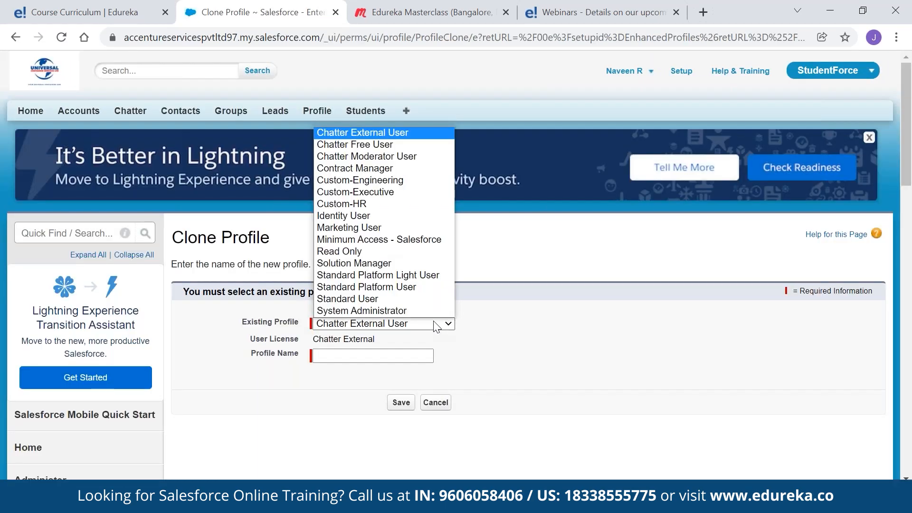
{"action": "left_click", "coordinate": [367, 203]}
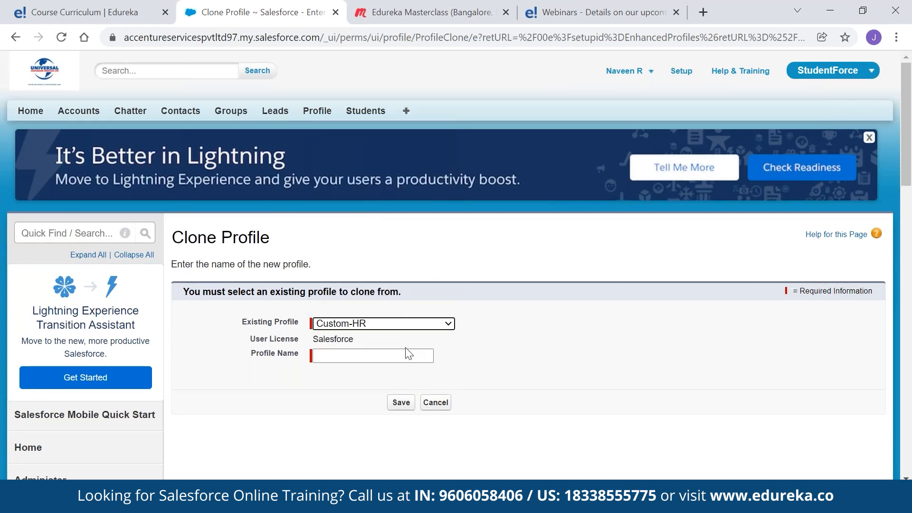
{"action": "left_click", "coordinate": [360, 356]}
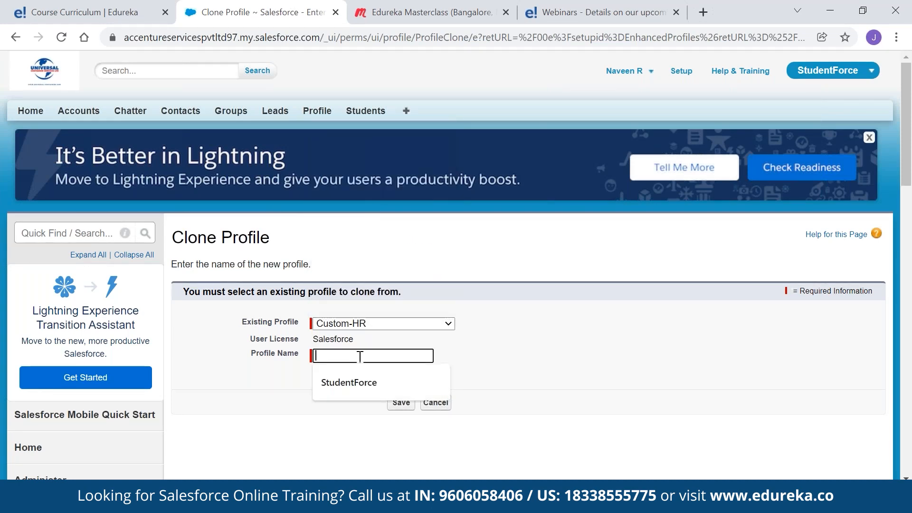
{"action": "left_click", "coordinate": [494, 363]}
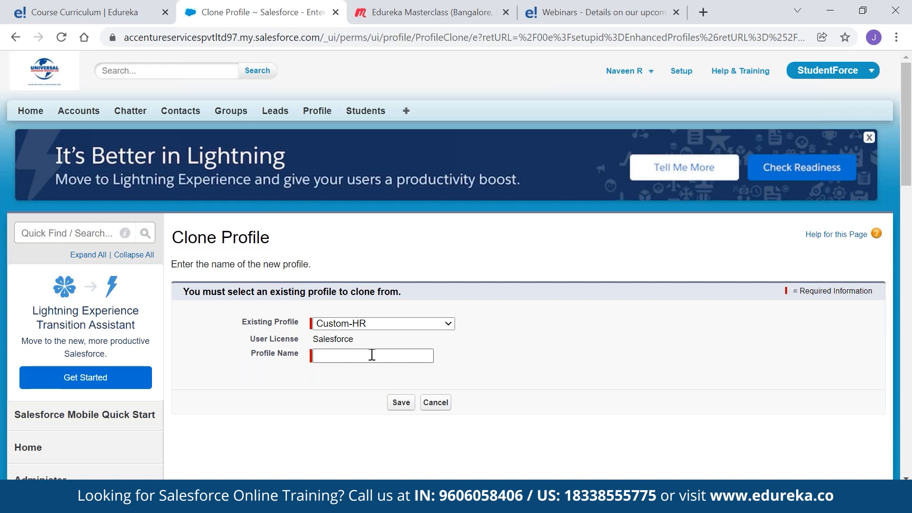
Back on Setup home, search Quick Find for 'adminisrt'
{"action": "left_click", "coordinate": [681, 71]}
{"action": "left_click", "coordinate": [72, 229]}
{"action": "type", "text": "adminis"}
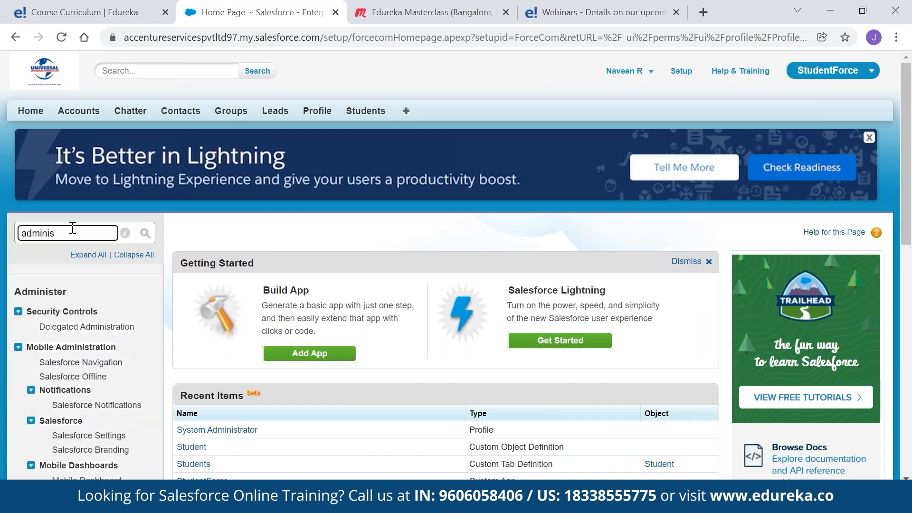
{"action": "type", "text": "r"}
{"action": "type", "text": "t"}
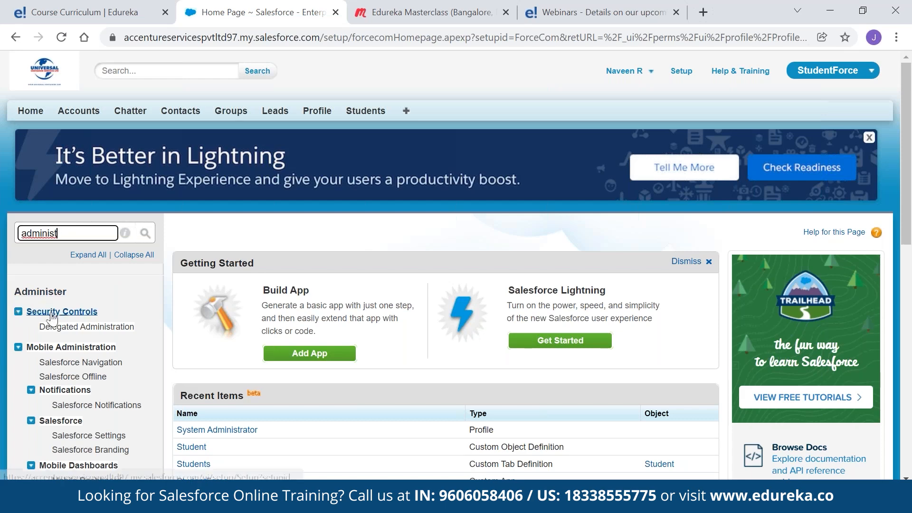
Search Quick Find for 'profiles' and open the Profiles list
{"action": "scroll", "coordinate": [61, 315], "scroll_direction": "down", "scroll_amount": 1}
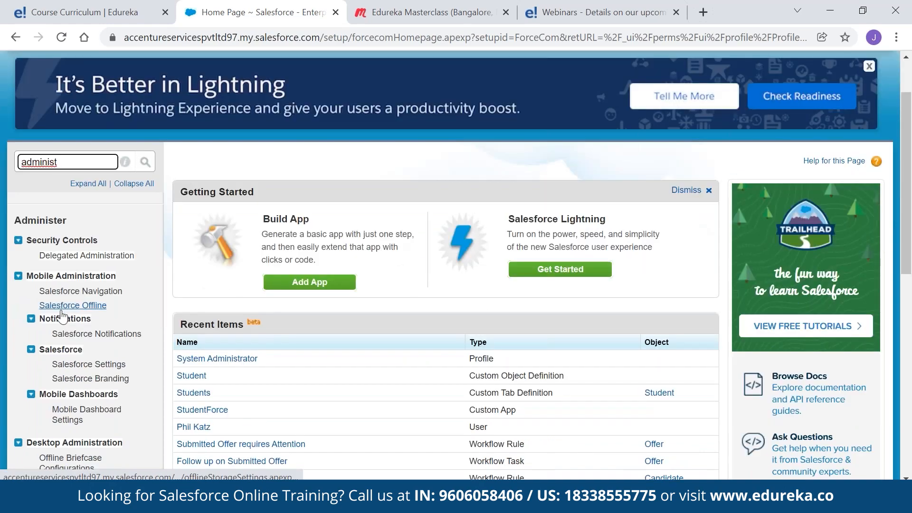
{"action": "scroll", "coordinate": [61, 315], "scroll_direction": "down", "scroll_amount": 2}
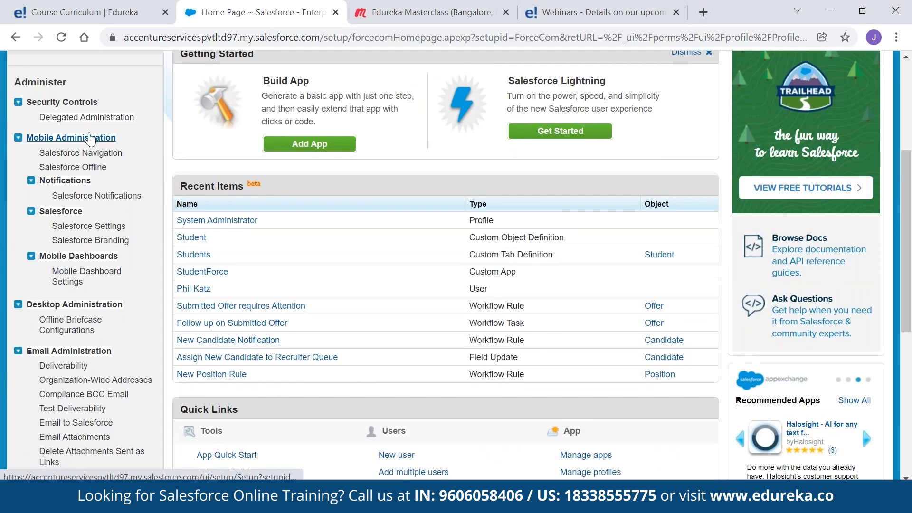
{"action": "scroll", "coordinate": [4, 234], "scroll_direction": "up", "scroll_amount": 3}
{"action": "type", "text": "p"}
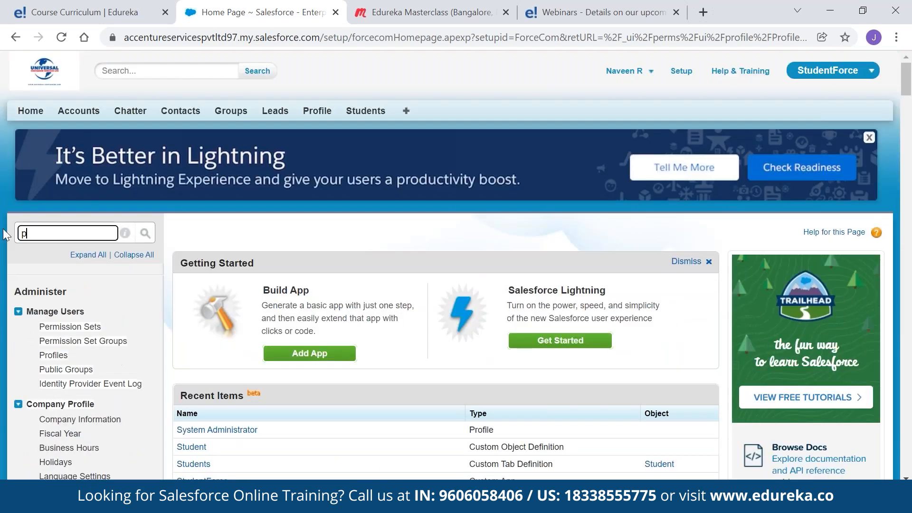
{"action": "type", "text": "rofiles"}
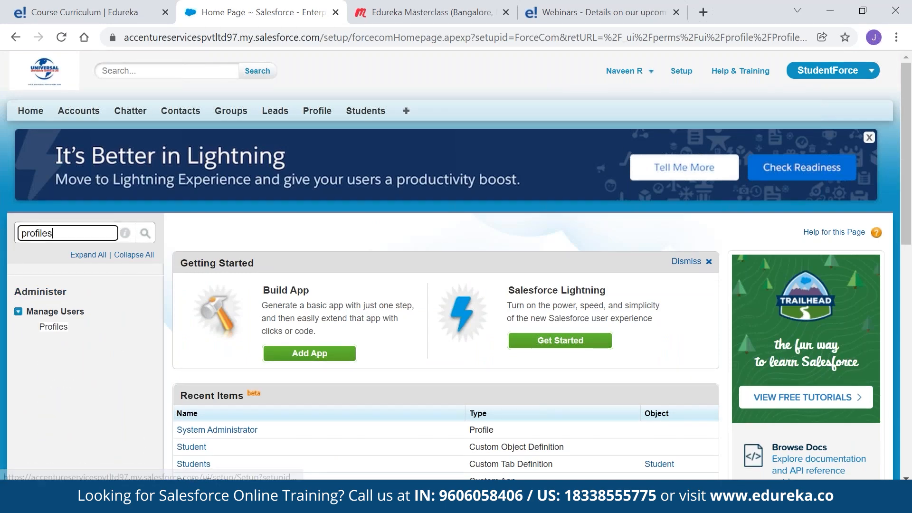
{"action": "left_click", "coordinate": [50, 329]}
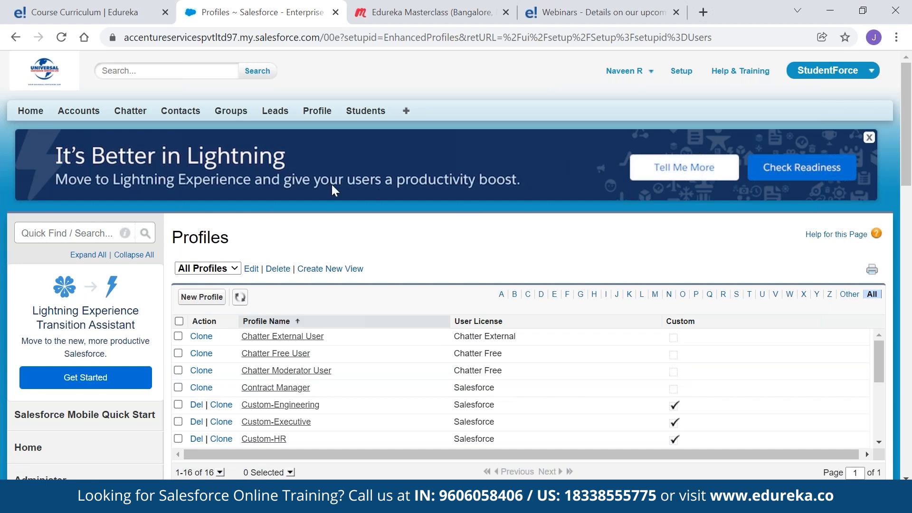
Search Quick Find for 'objects' and open Create > Objects
{"action": "left_click", "coordinate": [57, 232]}
{"action": "type", "text": "objects"}
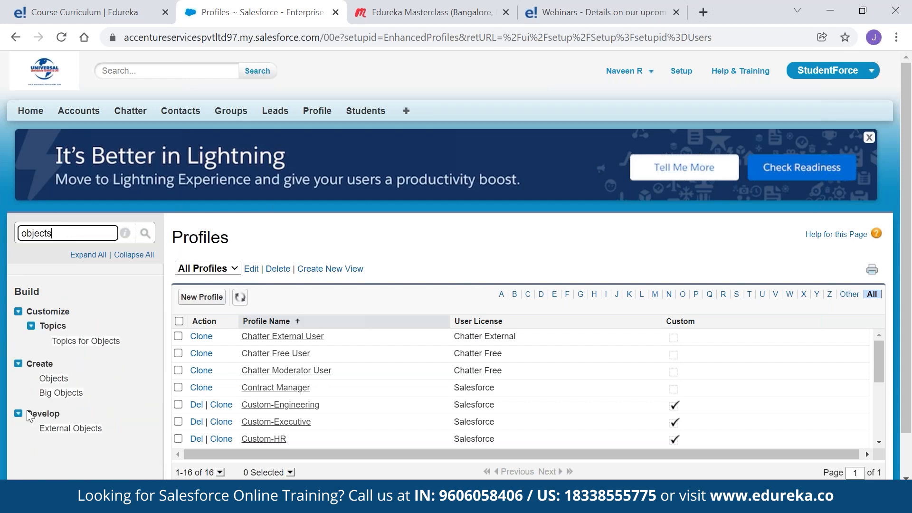
{"action": "left_click", "coordinate": [52, 379]}
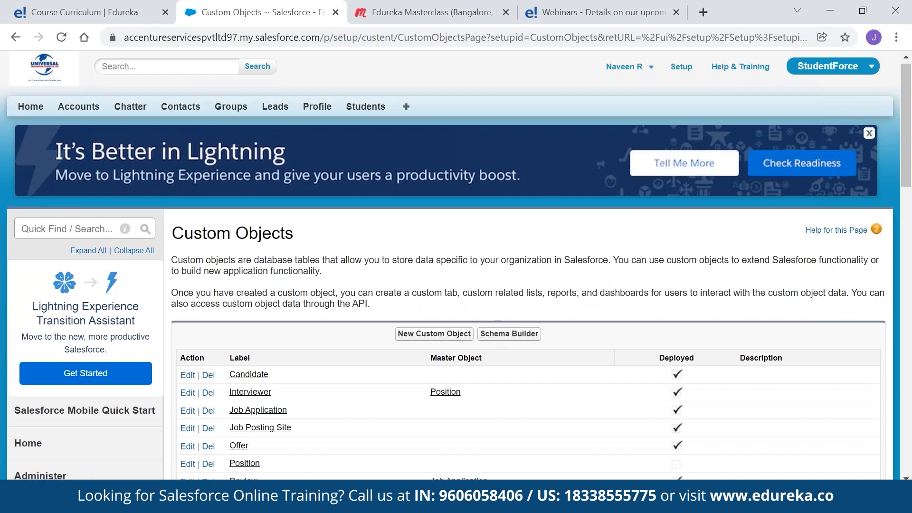
Start a new custom object with label and plural label 'Student Data'
{"action": "scroll", "coordinate": [475, 308], "scroll_direction": "down", "scroll_amount": 2}
{"action": "left_click", "coordinate": [451, 268]}
{"action": "left_click", "coordinate": [373, 368]}
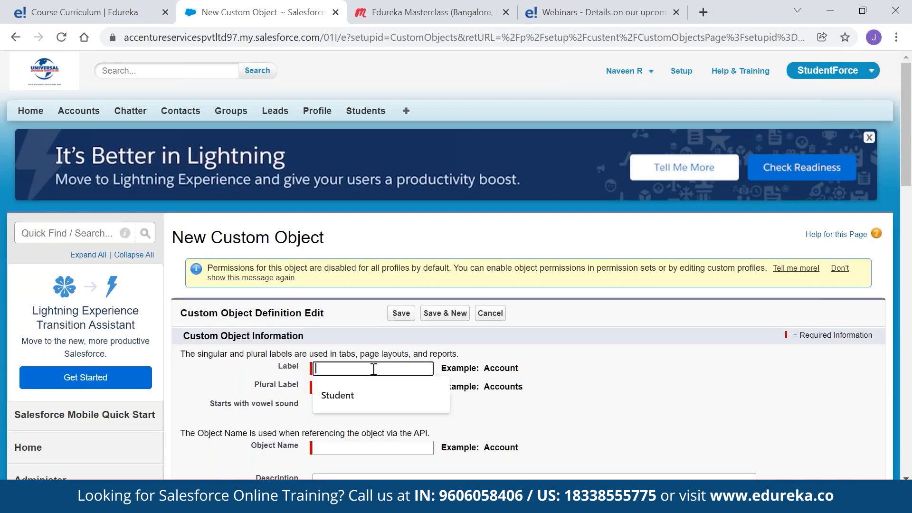
{"action": "type", "text": "Student Data"}
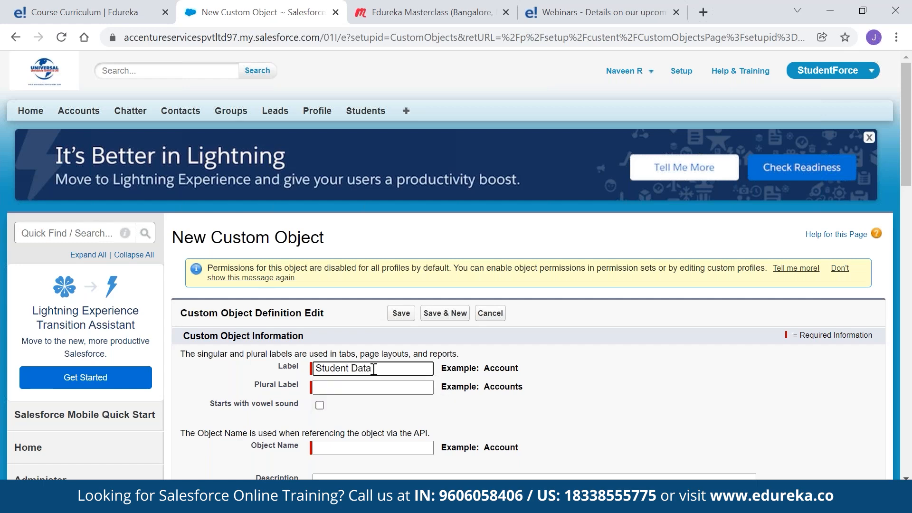
{"action": "key", "text": "Tab"}
{"action": "type", "text": "Stude"}
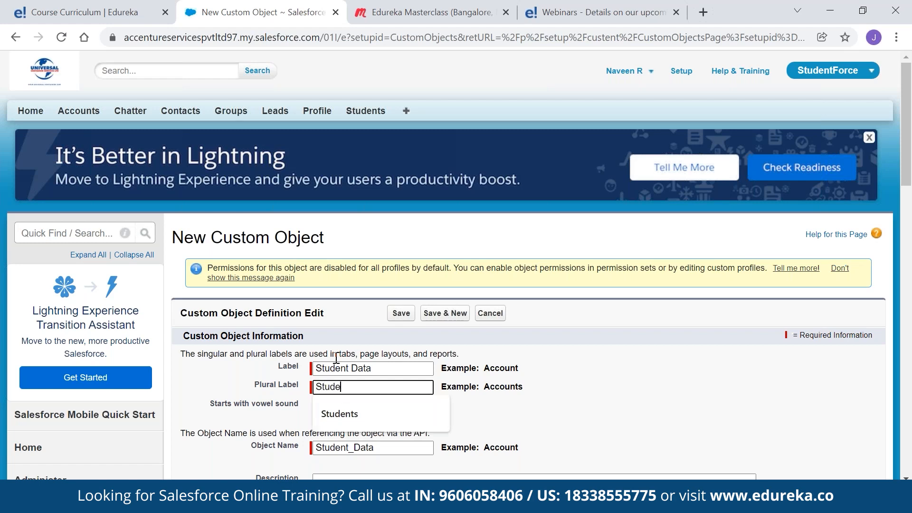
{"action": "type", "text": "nt "}
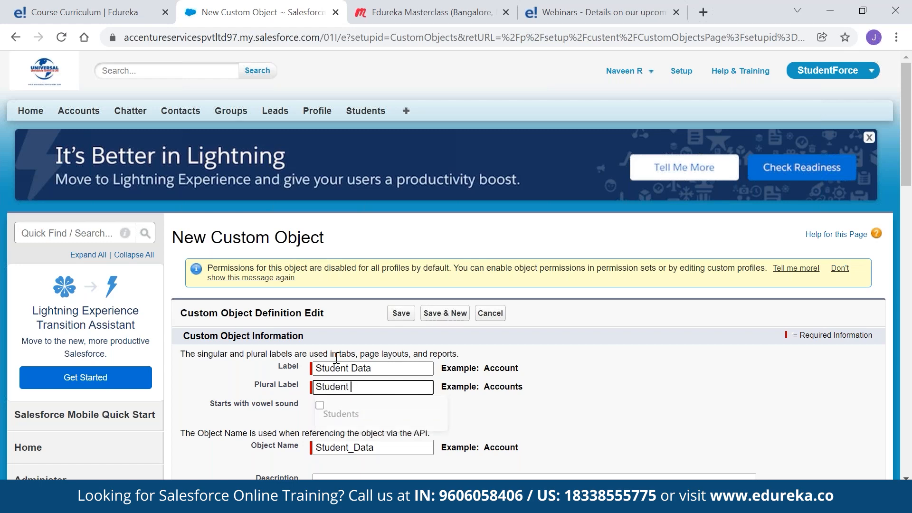
{"action": "type", "text": "Datas"}
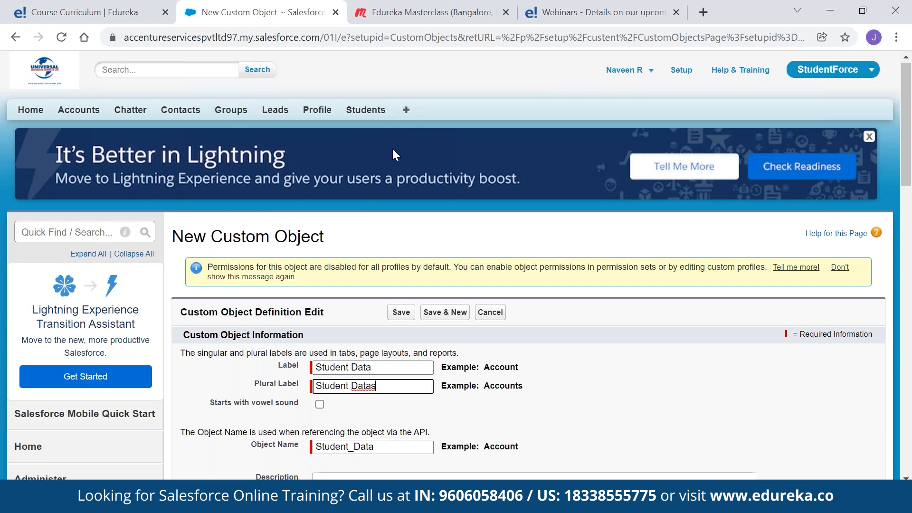
Enable reports, activities, field history tracking and Chatter groups on the new object
{"action": "scroll", "coordinate": [394, 152], "scroll_direction": "down", "scroll_amount": 5}
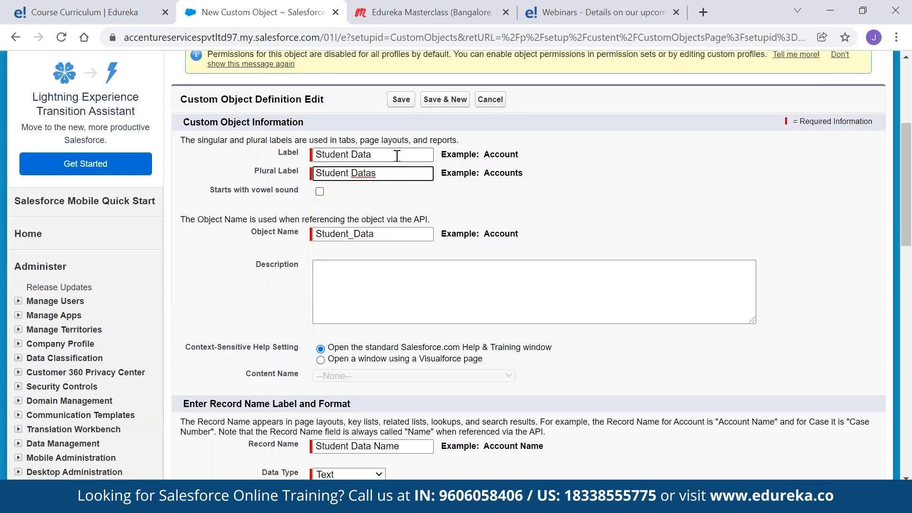
{"action": "scroll", "coordinate": [222, 352], "scroll_direction": "down", "scroll_amount": 3}
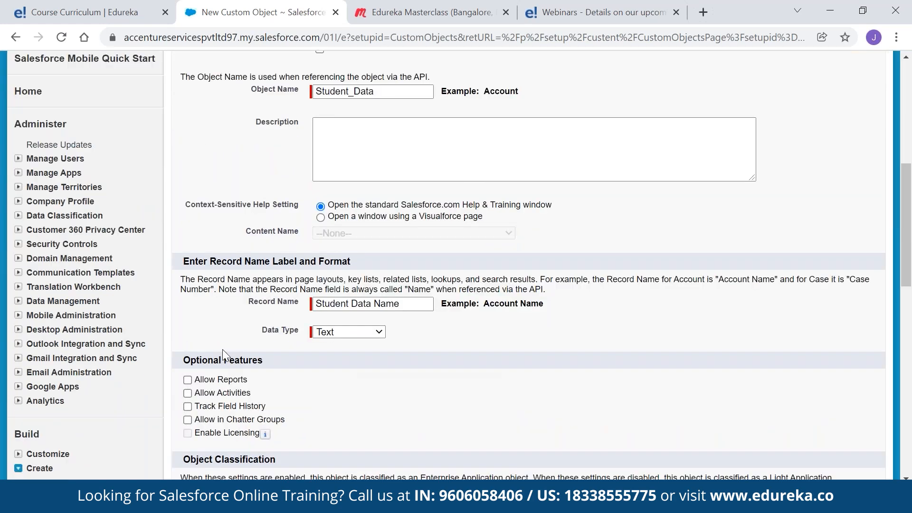
{"action": "scroll", "coordinate": [222, 349], "scroll_direction": "down", "scroll_amount": 5}
{"action": "scroll", "coordinate": [364, 323], "scroll_direction": "up", "scroll_amount": 5}
{"action": "scroll", "coordinate": [275, 326], "scroll_direction": "down", "scroll_amount": 4}
{"action": "left_click", "coordinate": [187, 166]}
{"action": "left_click", "coordinate": [188, 179]}
{"action": "left_click", "coordinate": [187, 192]}
{"action": "left_click", "coordinate": [187, 206]}
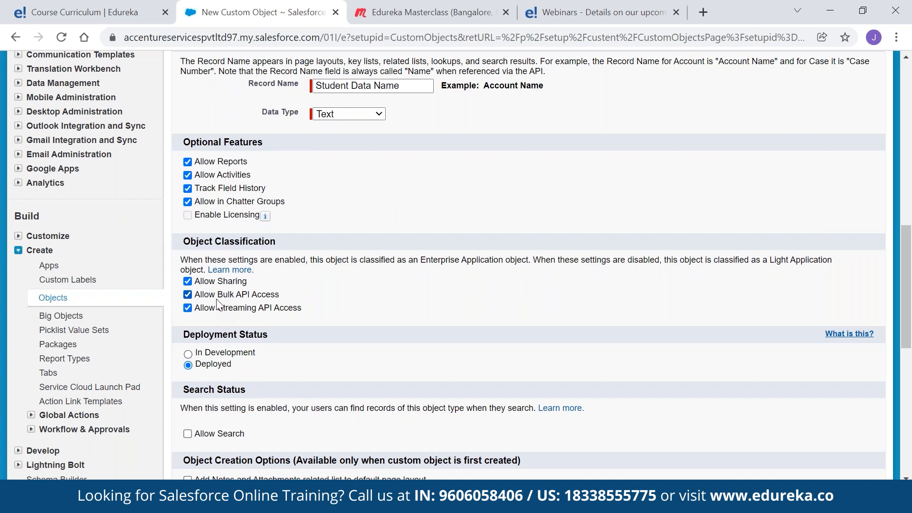
Leave the unsaved object form and open the Students home page
{"action": "scroll", "coordinate": [189, 212], "scroll_direction": "down", "scroll_amount": 3}
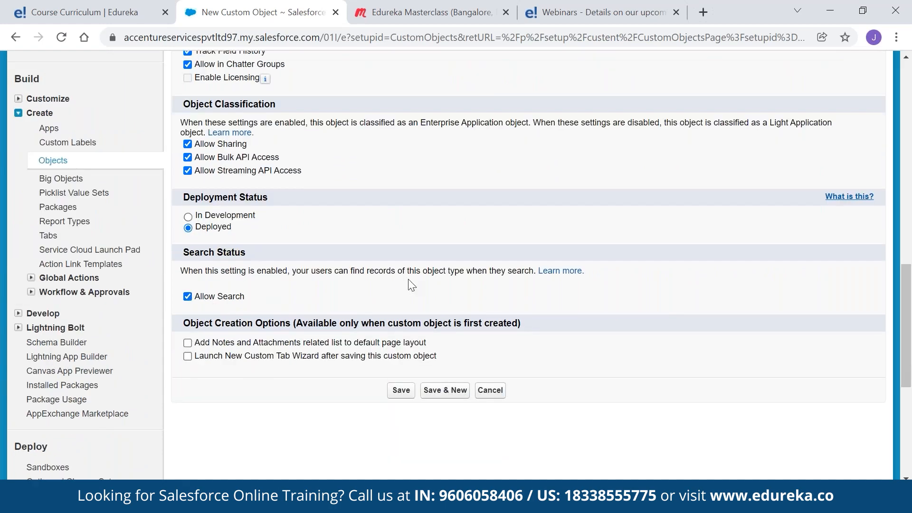
{"action": "scroll", "coordinate": [411, 285], "scroll_direction": "up", "scroll_amount": 15}
{"action": "left_click", "coordinate": [368, 114]}
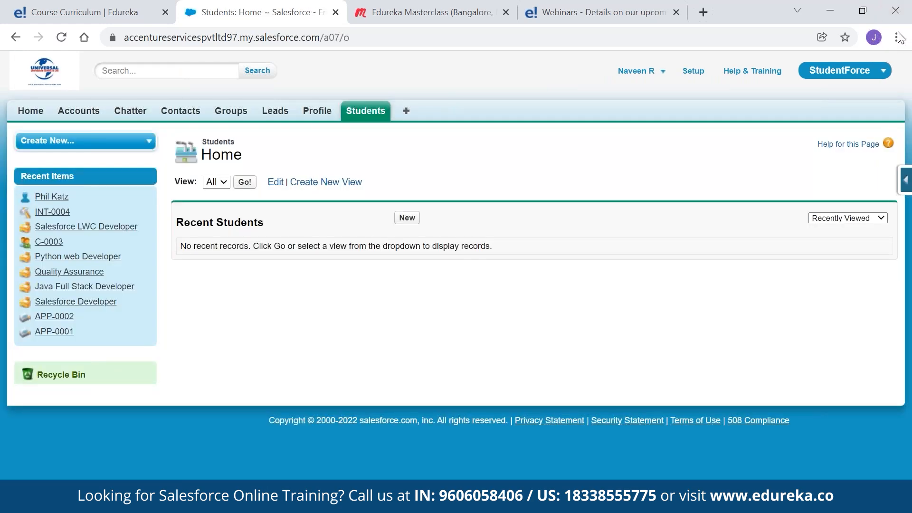
Open the Student object's fields via the Force.com quick-access View Fields and start a New custom field
{"action": "left_click", "coordinate": [905, 180]}
{"action": "left_click", "coordinate": [812, 201]}
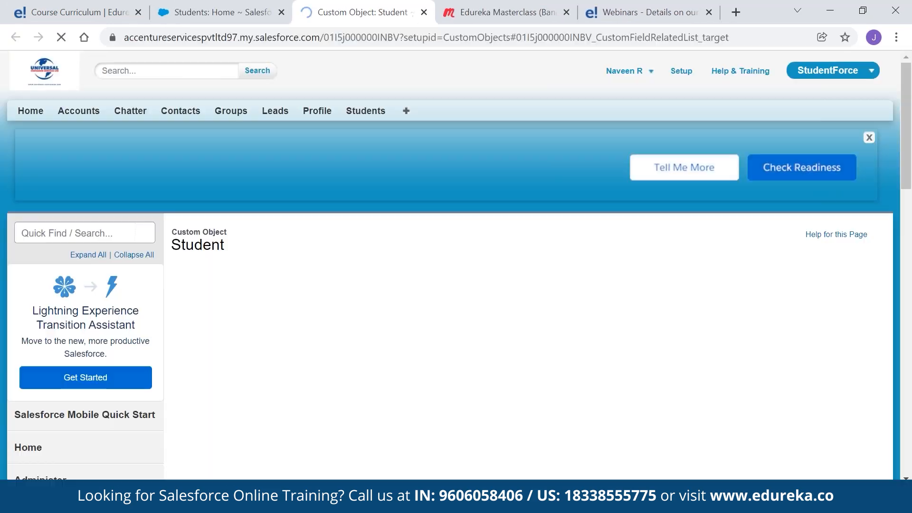
{"action": "scroll", "coordinate": [812, 186], "scroll_direction": "up", "scroll_amount": 13}
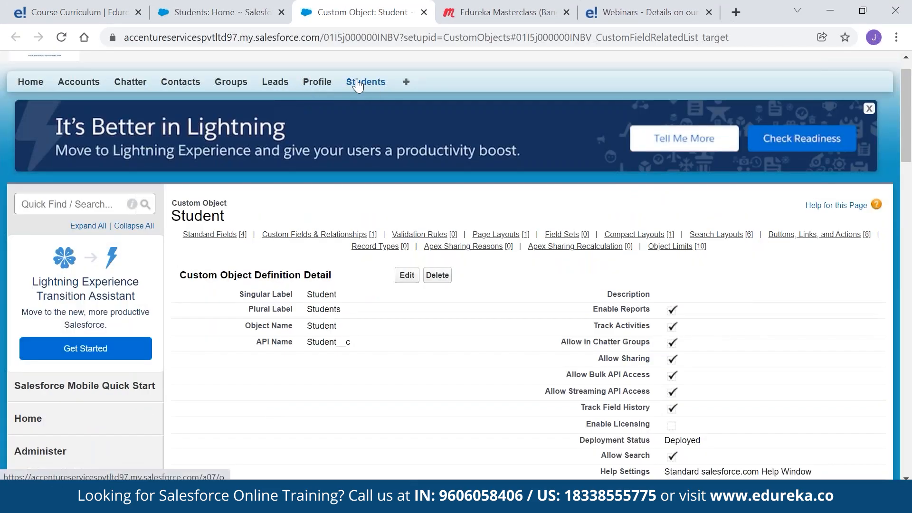
{"action": "left_click", "coordinate": [358, 85]}
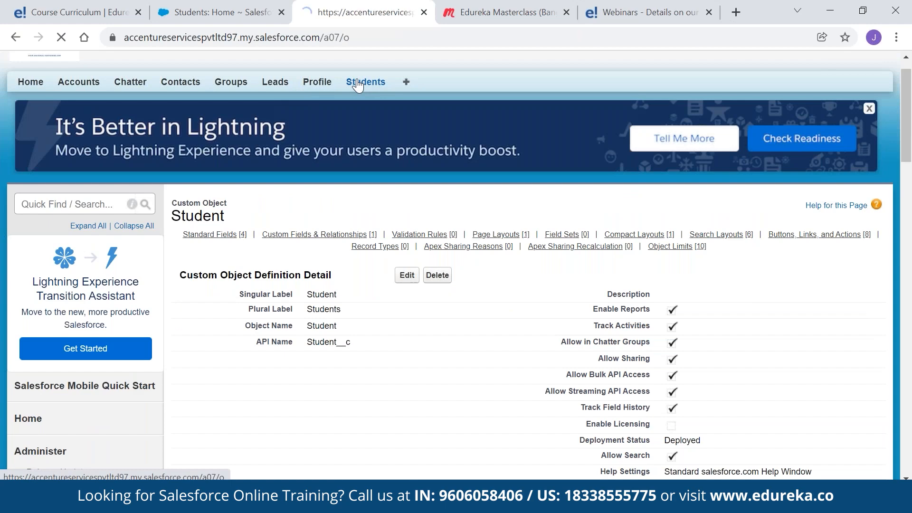
{"action": "left_click", "coordinate": [906, 179]}
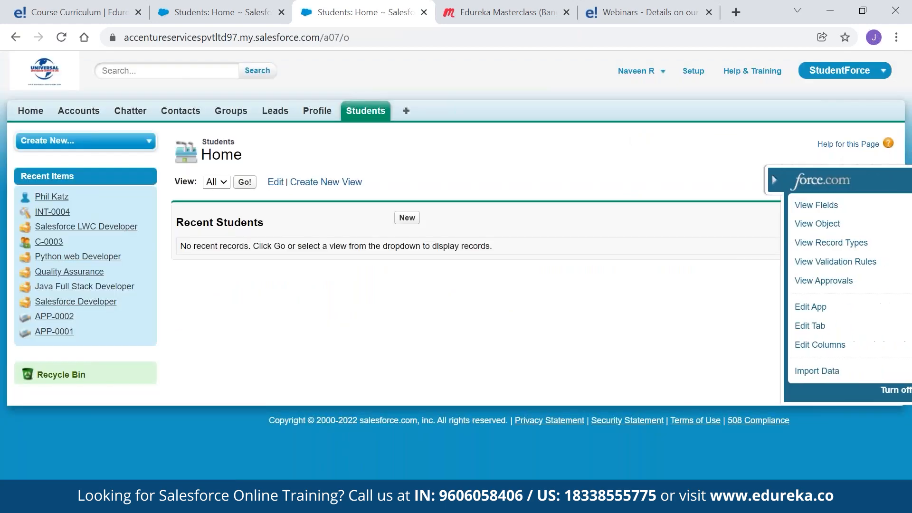
{"action": "left_click", "coordinate": [771, 204]}
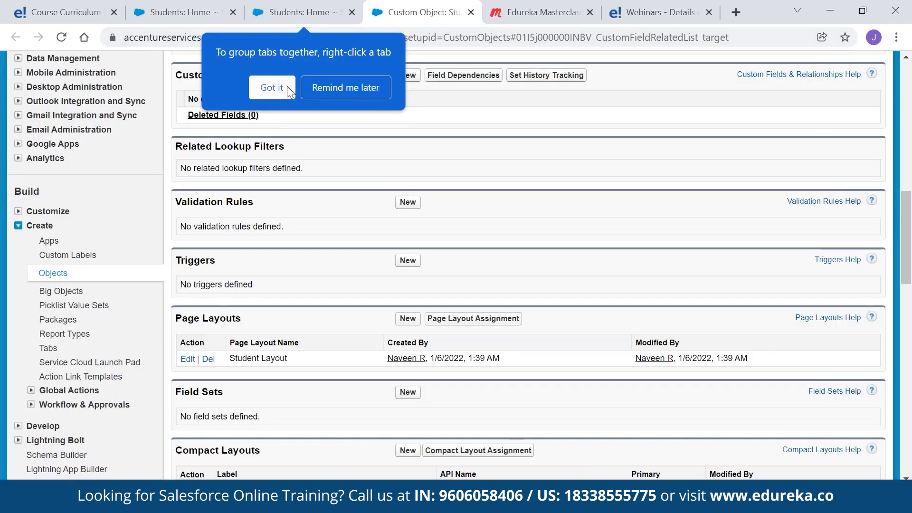
{"action": "left_click", "coordinate": [263, 87]}
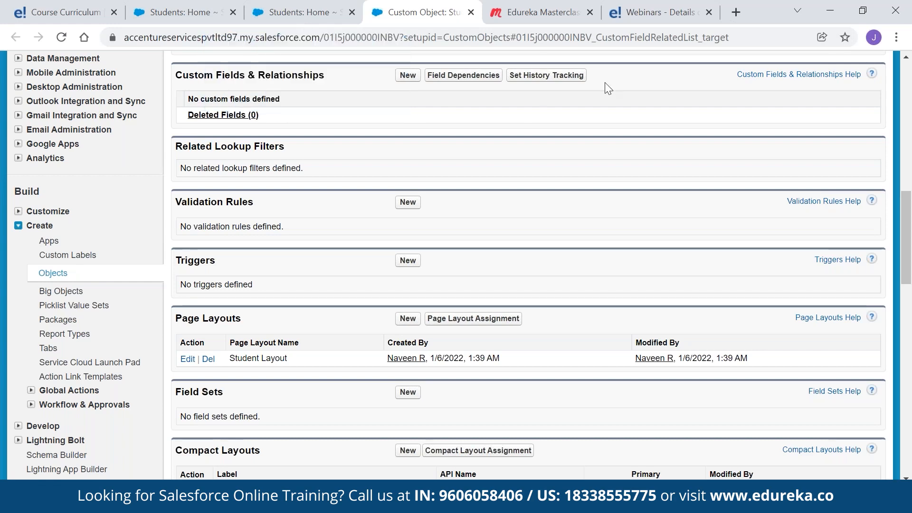
{"action": "scroll", "coordinate": [412, 287], "scroll_direction": "up", "scroll_amount": 4}
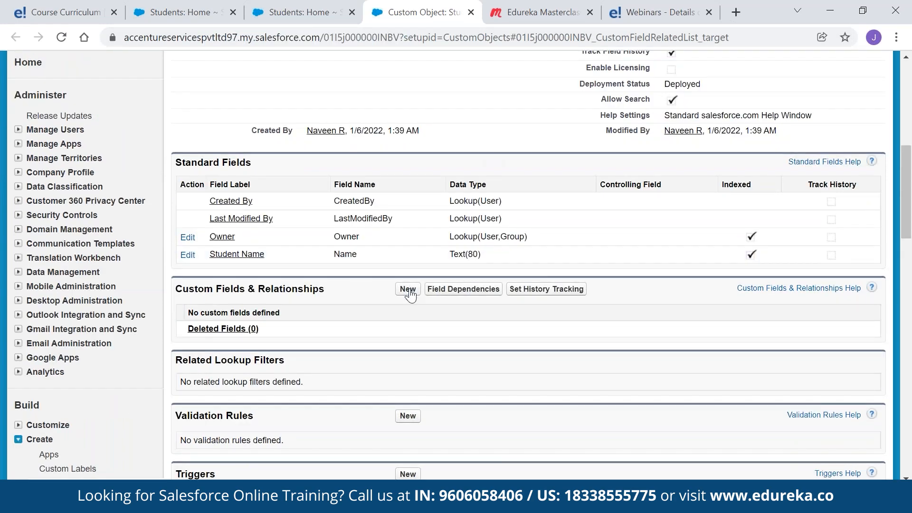
{"action": "left_click", "coordinate": [408, 289]}
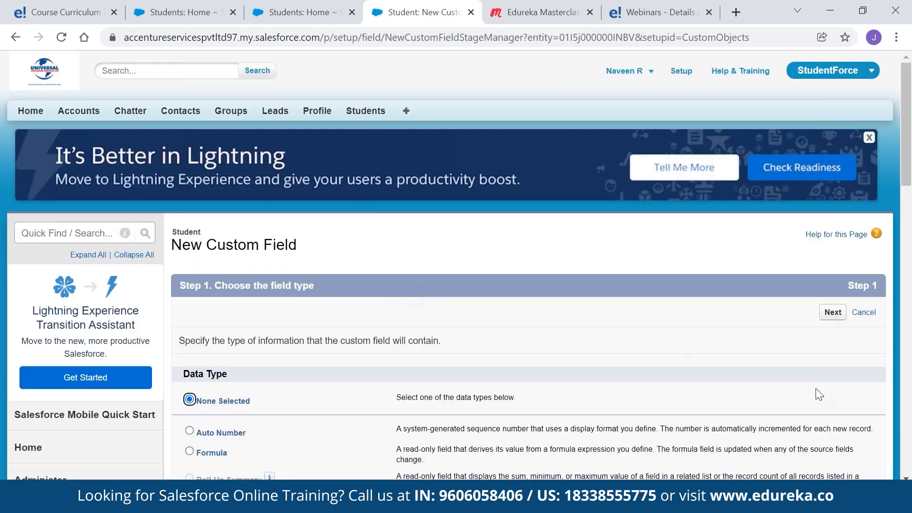
Switch the active app to Sales and then to Marketing
{"action": "left_click", "coordinate": [900, 436]}
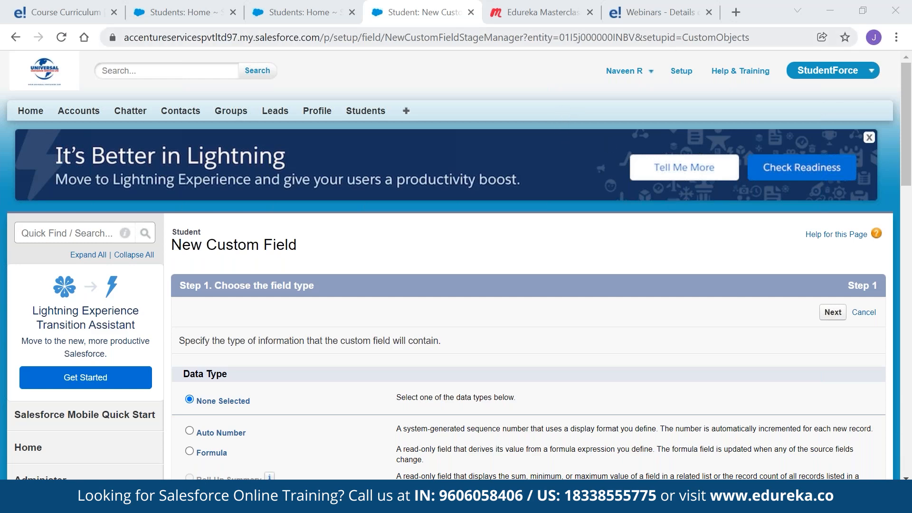
{"action": "left_click", "coordinate": [823, 71]}
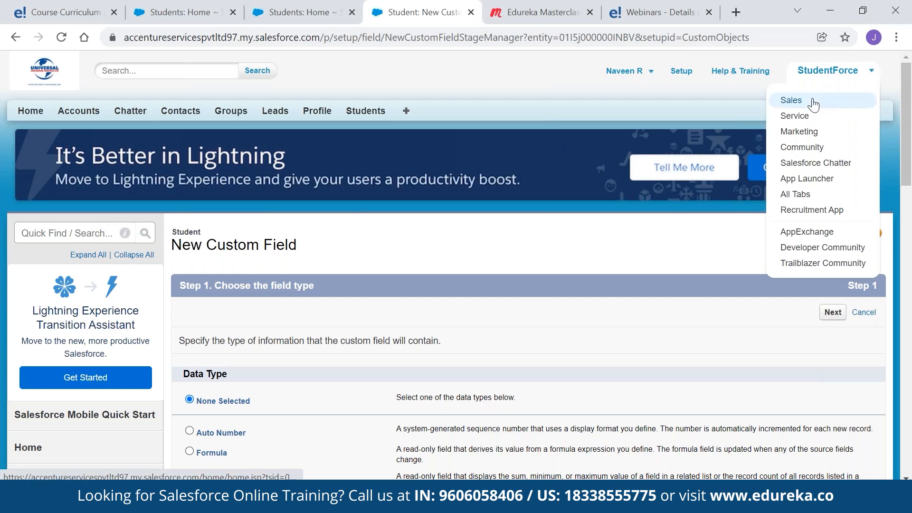
{"action": "left_click", "coordinate": [866, 99]}
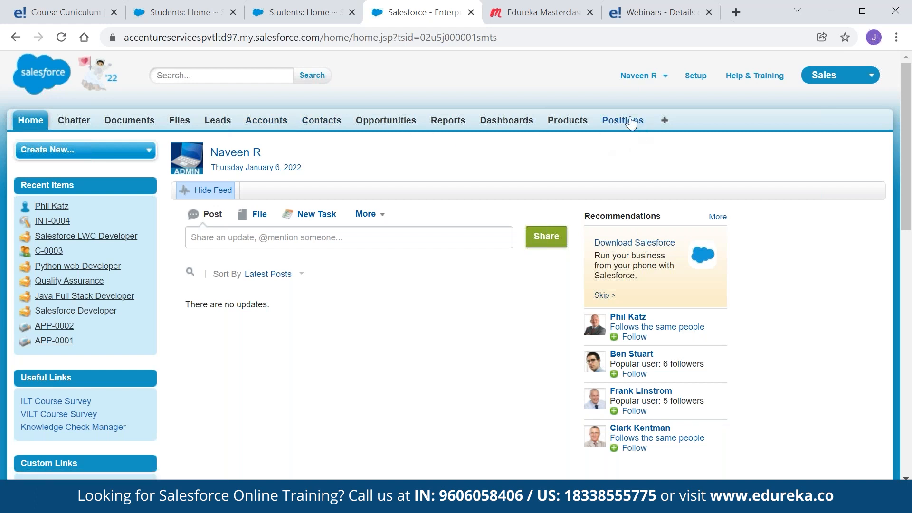
{"action": "left_click", "coordinate": [867, 76]}
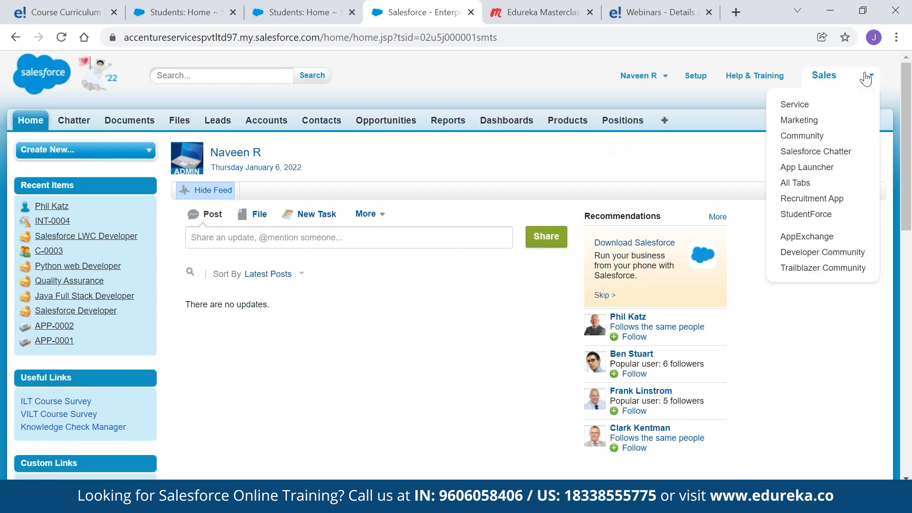
{"action": "left_click", "coordinate": [803, 122]}
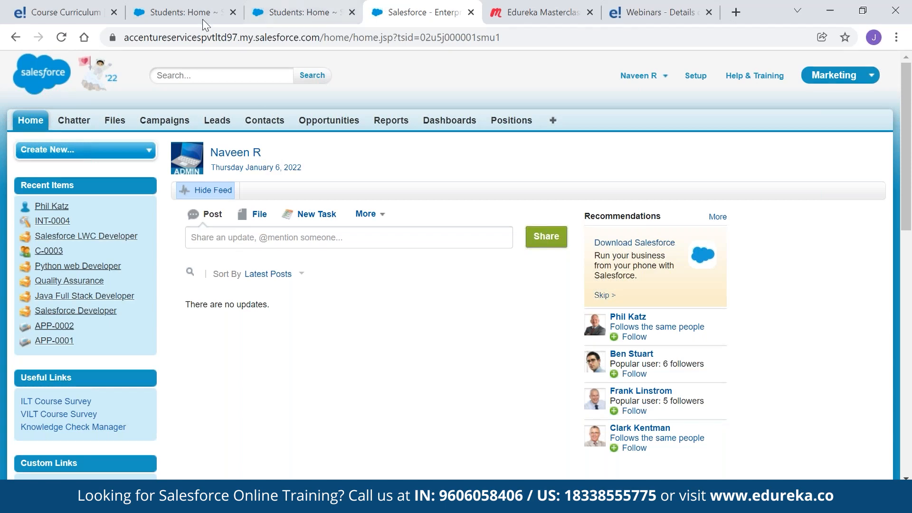
Return to the Students tab, open the Student fields, and start a new custom field
{"action": "left_click", "coordinate": [839, 75]}
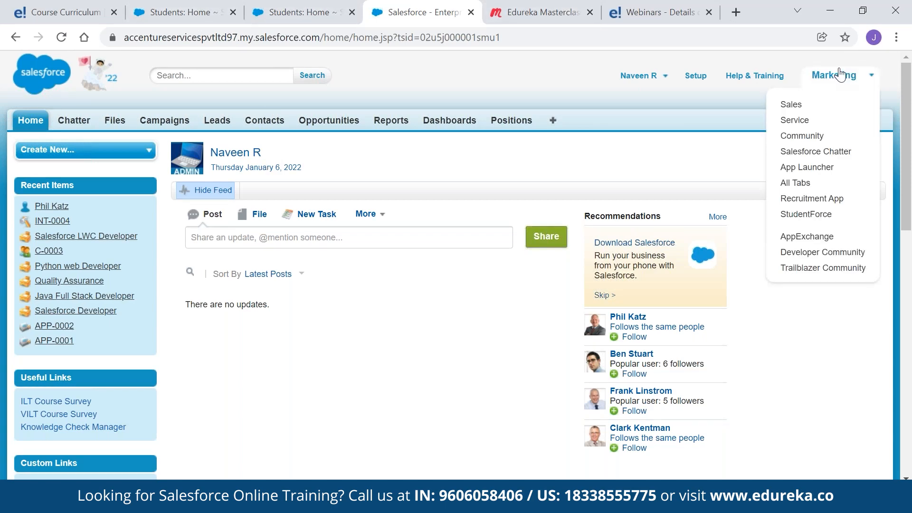
{"action": "left_click", "coordinate": [280, 11]}
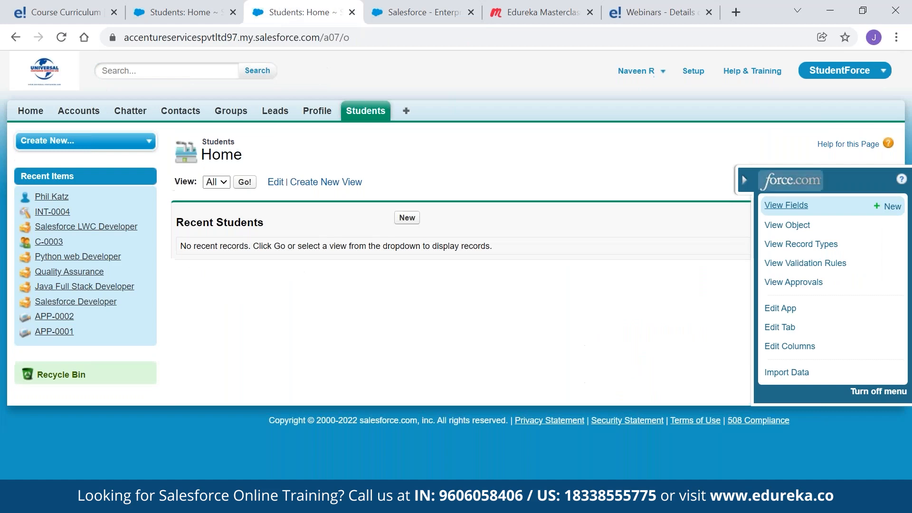
{"action": "left_click", "coordinate": [784, 206]}
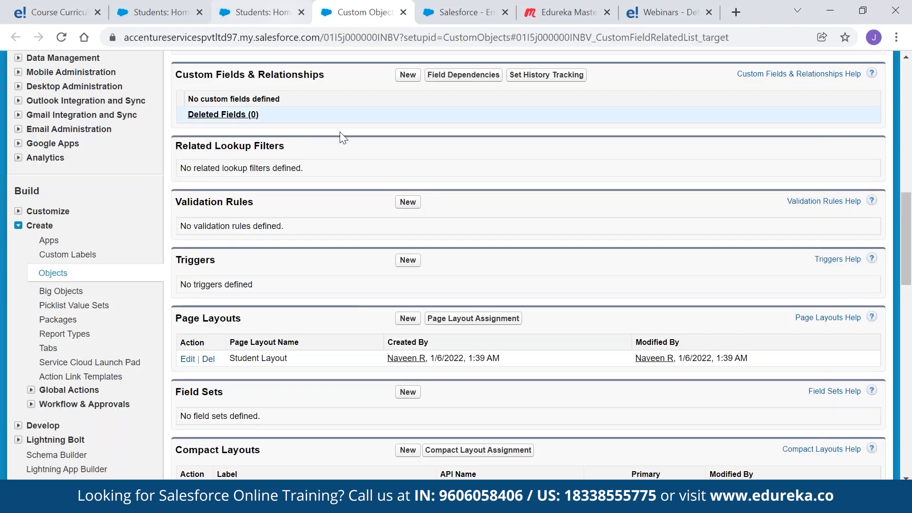
{"action": "left_click", "coordinate": [407, 74]}
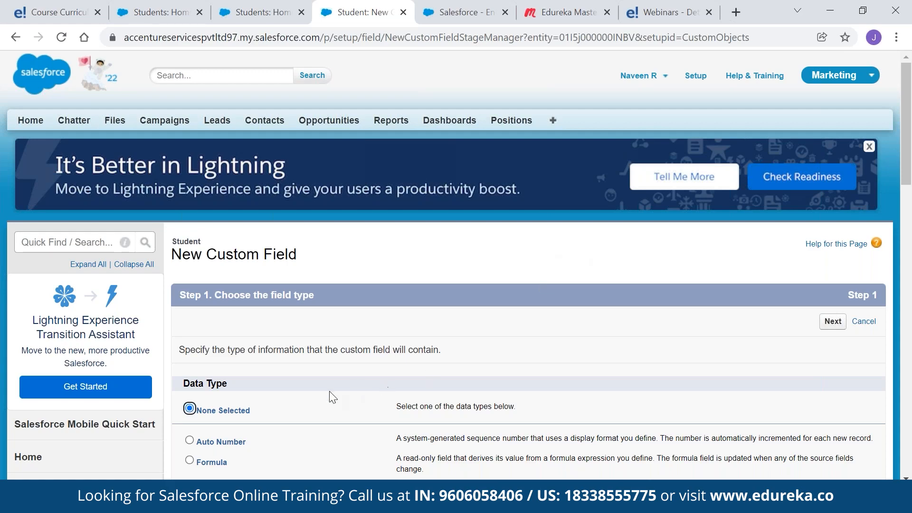
Define a Text field labelled Department with maximum length 20
{"action": "scroll", "coordinate": [338, 347], "scroll_direction": "down", "scroll_amount": 12}
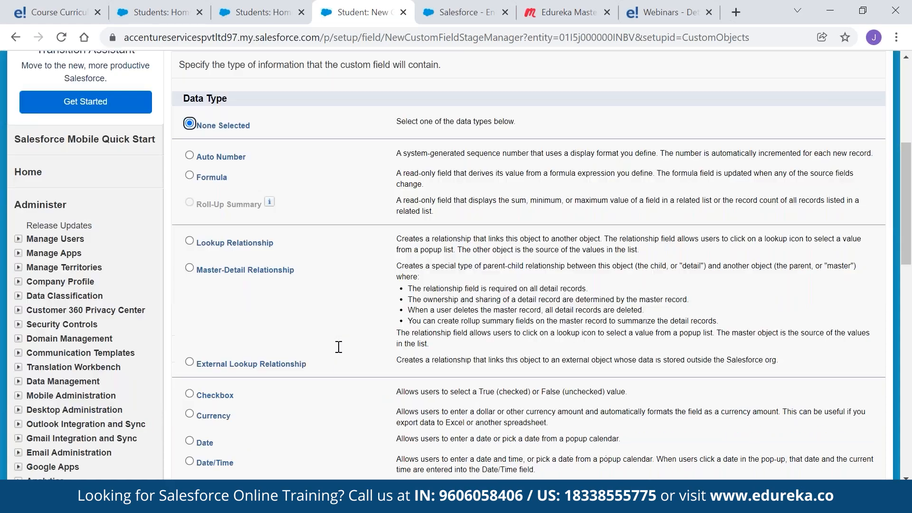
{"action": "left_click", "coordinate": [189, 281]}
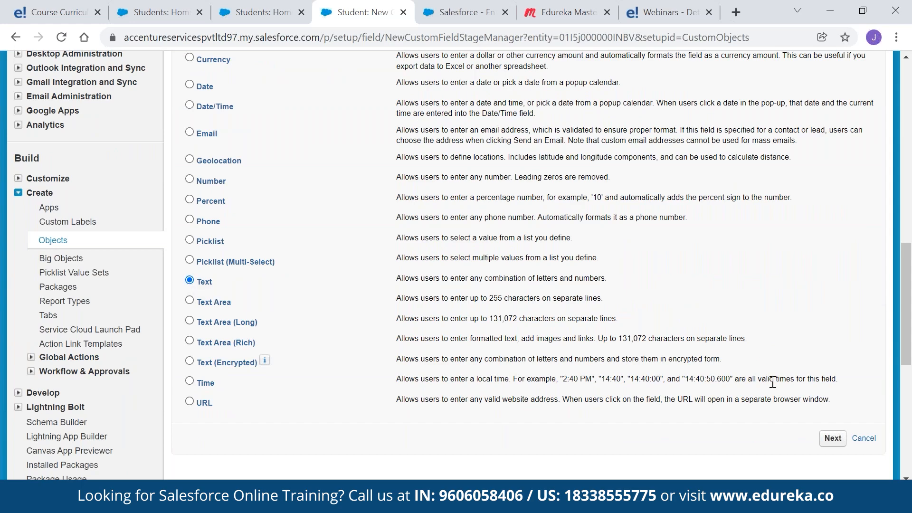
{"action": "left_click", "coordinate": [830, 438]}
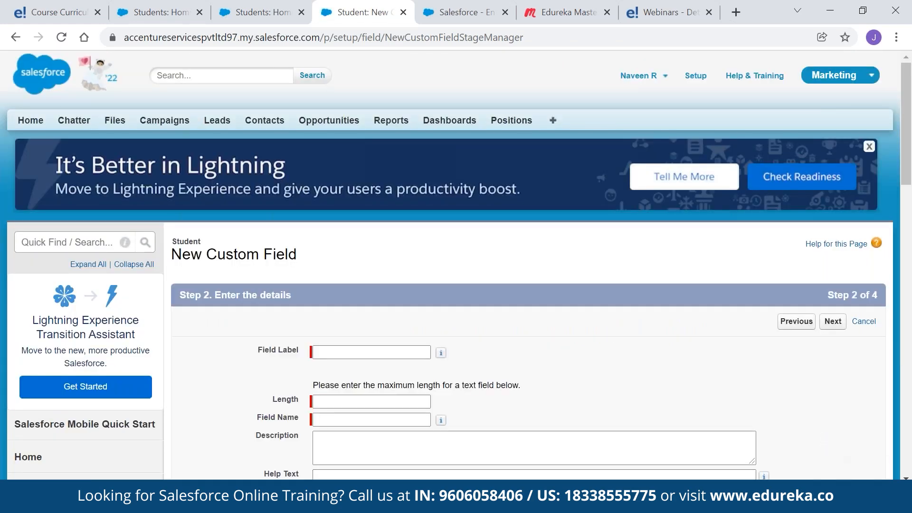
{"action": "left_click", "coordinate": [337, 352]}
{"action": "type", "text": "Department"}
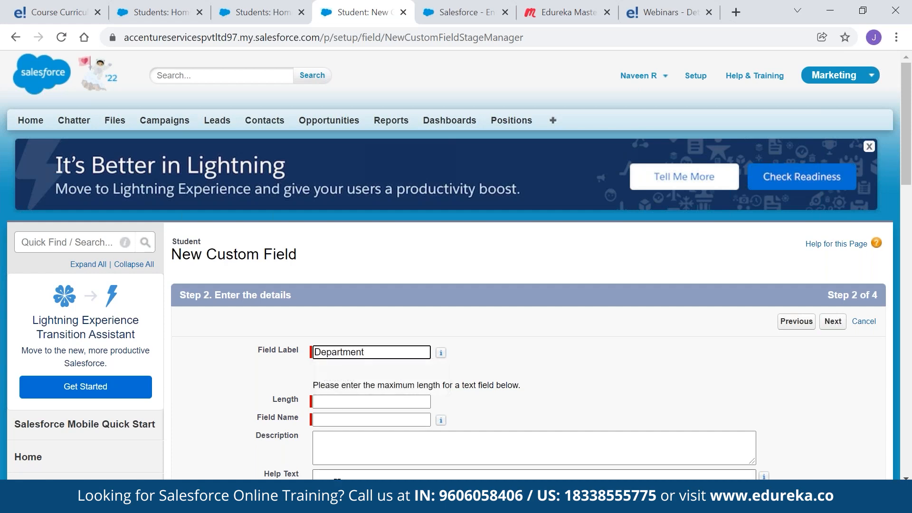
{"action": "left_click", "coordinate": [317, 403]}
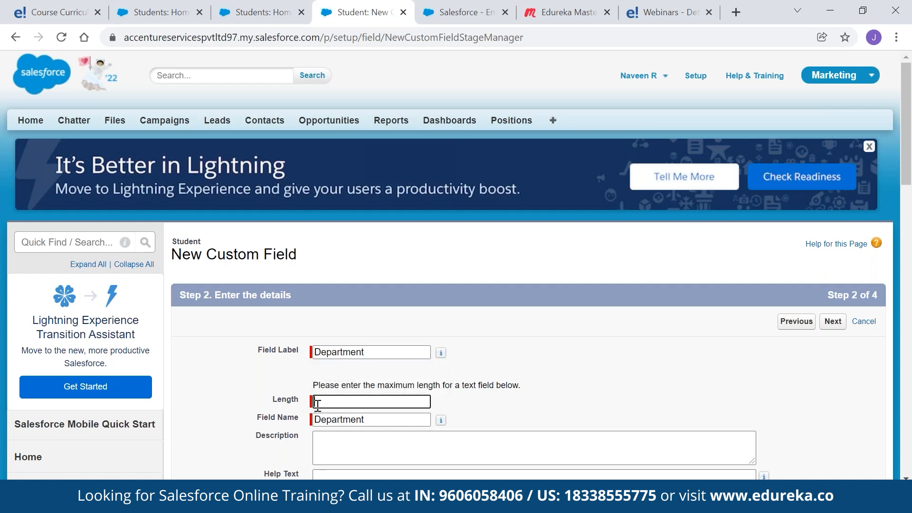
{"action": "type", "text": "20"}
{"action": "key", "text": "Tab"}
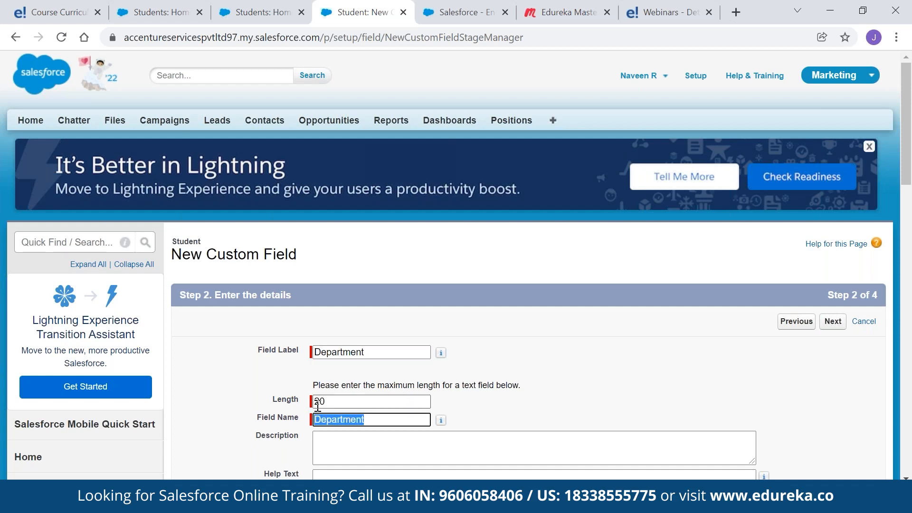
{"action": "scroll", "coordinate": [477, 366], "scroll_direction": "down", "scroll_amount": 5}
{"action": "left_click", "coordinate": [825, 115]}
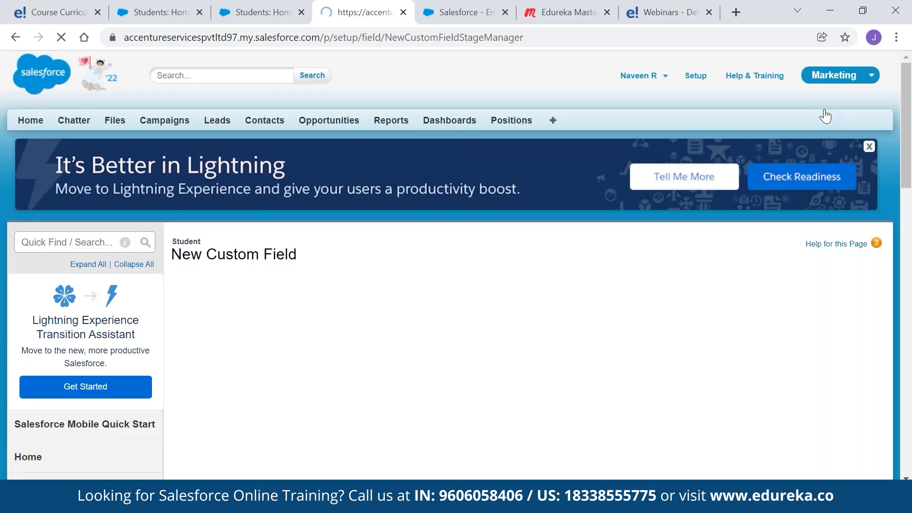
Make Department visible only to Custom-Executive, Custom-HR and System Administrator, then Save & New
{"action": "scroll", "coordinate": [647, 175], "scroll_direction": "down", "scroll_amount": 6}
{"action": "left_click", "coordinate": [610, 161]}
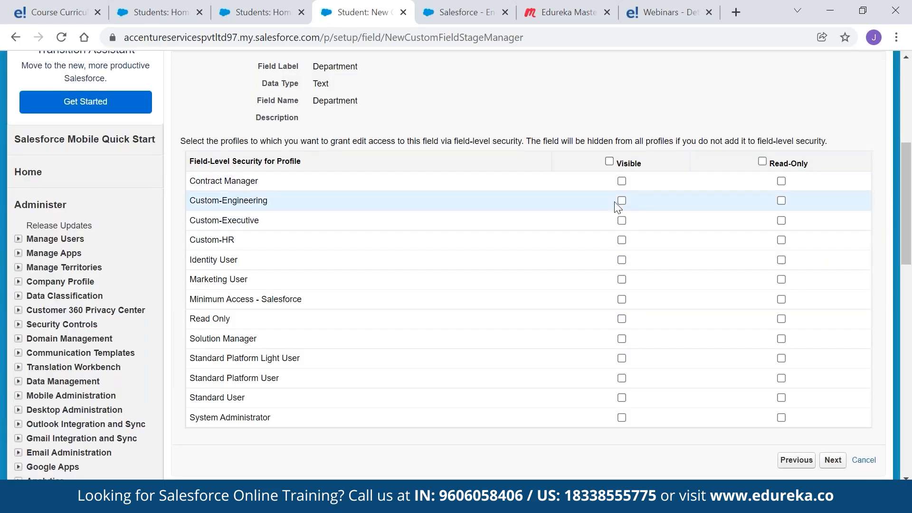
{"action": "left_click", "coordinate": [620, 218]}
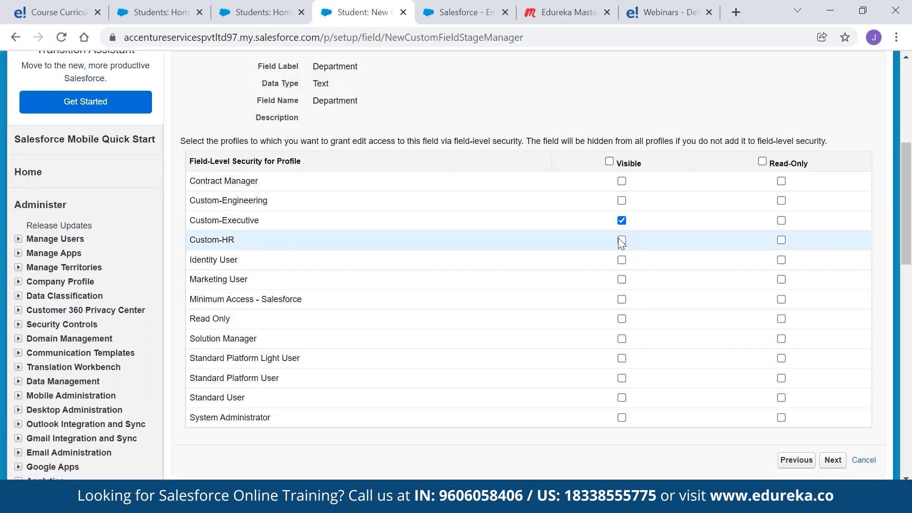
{"action": "left_click", "coordinate": [622, 240]}
{"action": "left_click", "coordinate": [622, 417]}
{"action": "left_click", "coordinate": [832, 460]}
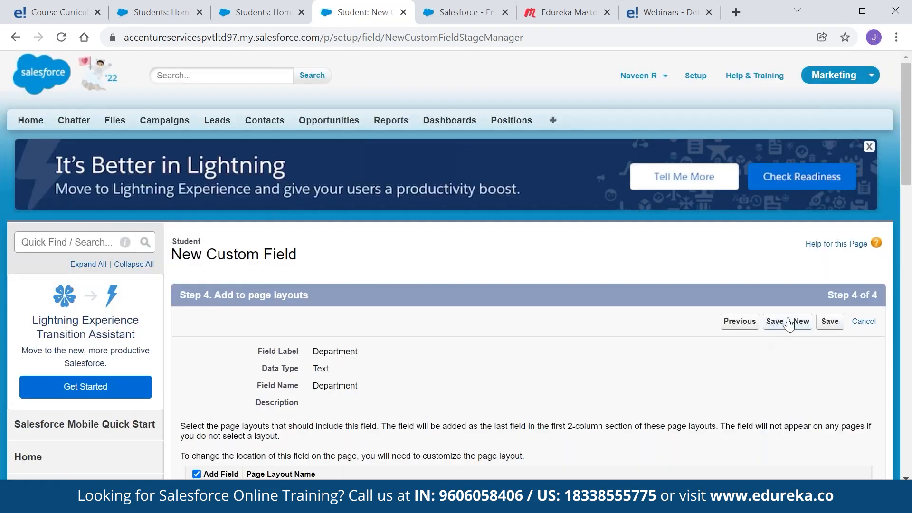
{"action": "left_click", "coordinate": [788, 323]}
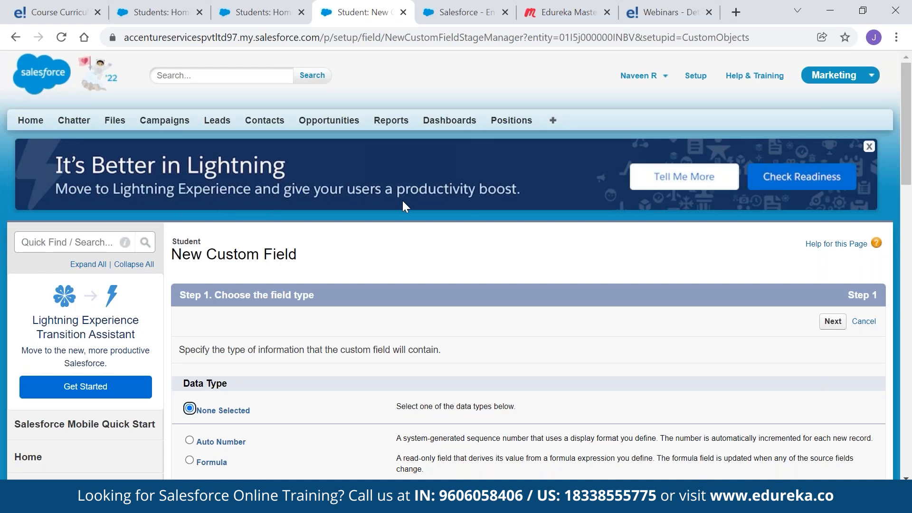
Define a Text field labelled City with maximum length 20
{"action": "scroll", "coordinate": [403, 201], "scroll_direction": "down", "scroll_amount": 6}
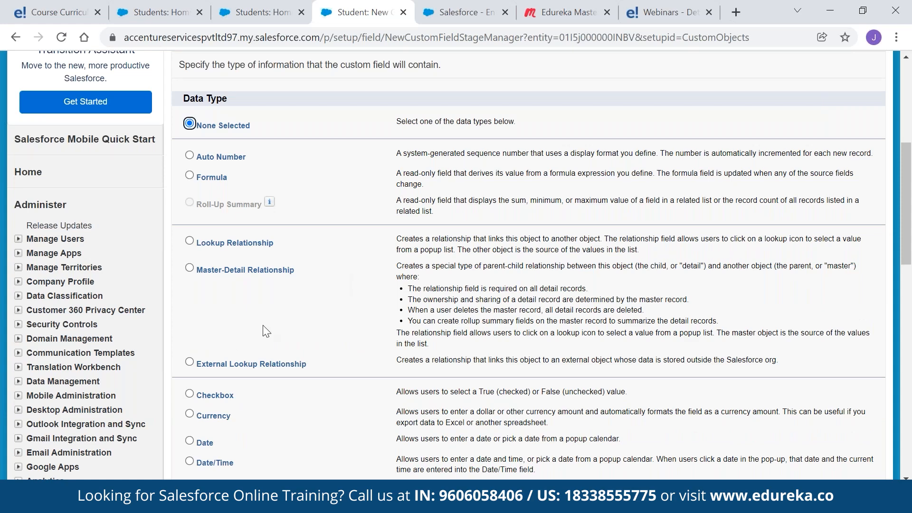
{"action": "scroll", "coordinate": [265, 331], "scroll_direction": "down", "scroll_amount": 7}
{"action": "scroll", "coordinate": [264, 331], "scroll_direction": "down", "scroll_amount": 3}
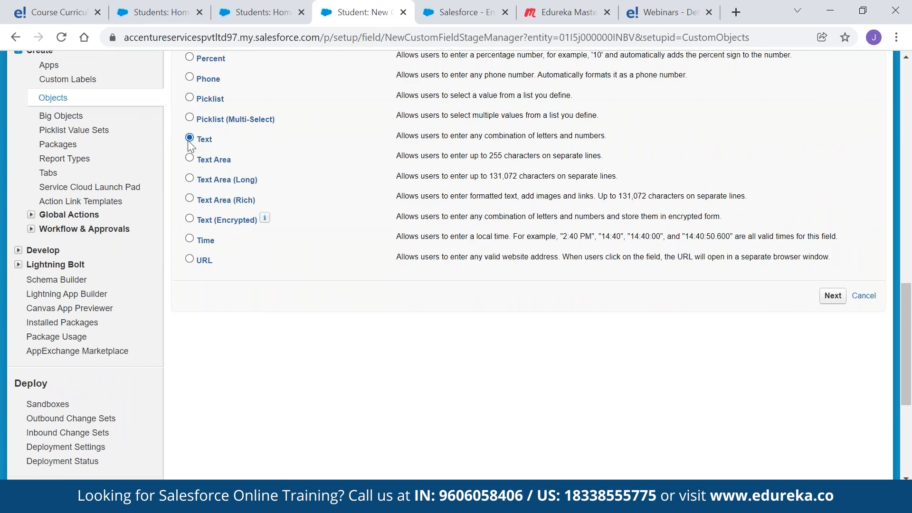
{"action": "left_click", "coordinate": [832, 296]}
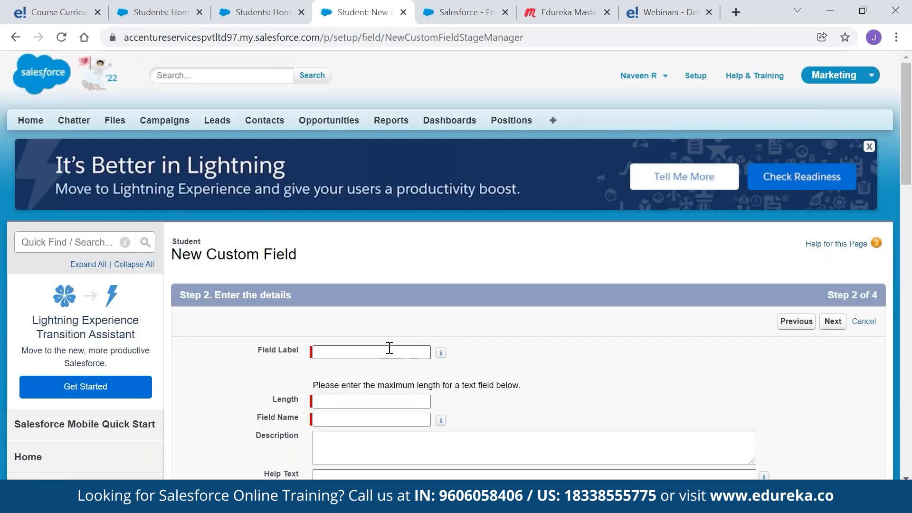
{"action": "left_click", "coordinate": [390, 350]}
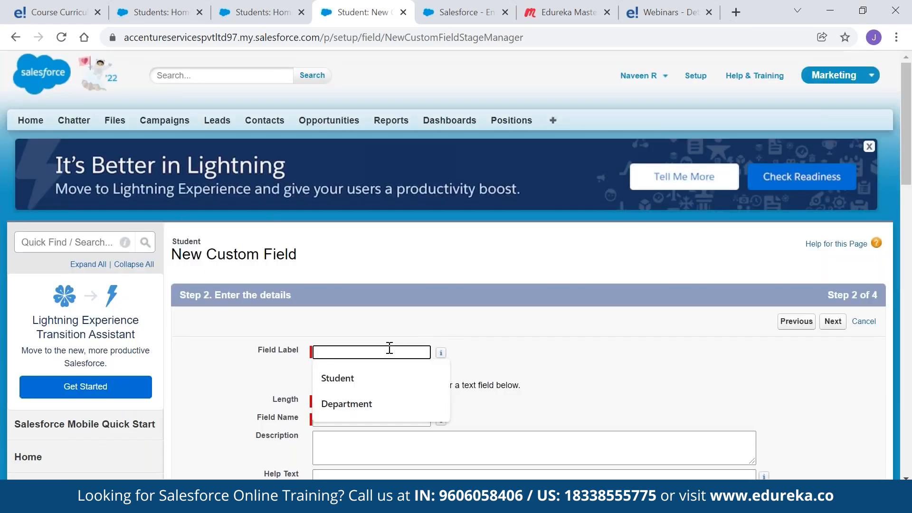
{"action": "type", "text": "City"}
{"action": "key", "text": "Tab"}
{"action": "left_click", "coordinate": [340, 400]}
{"action": "type", "text": "20"}
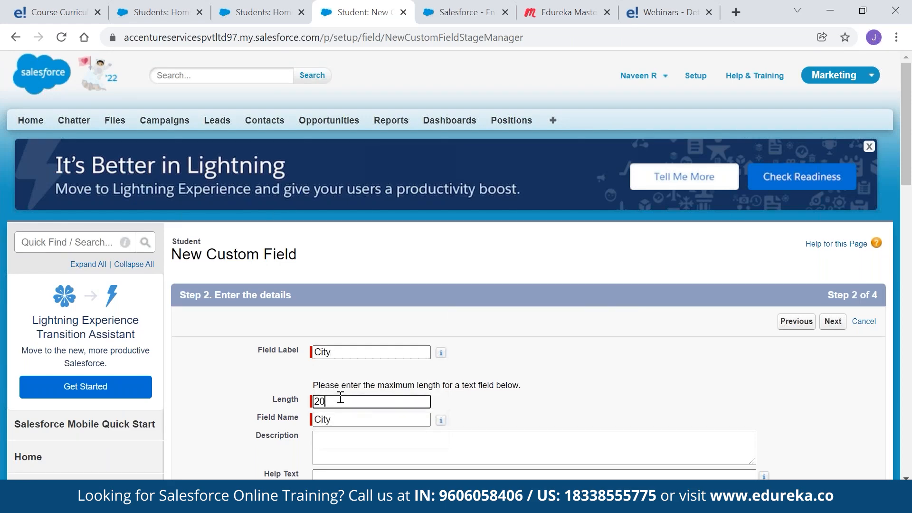
{"action": "scroll", "coordinate": [444, 374], "scroll_direction": "down", "scroll_amount": 3}
{"action": "scroll", "coordinate": [443, 375], "scroll_direction": "up", "scroll_amount": 3}
{"action": "left_click", "coordinate": [832, 321]}
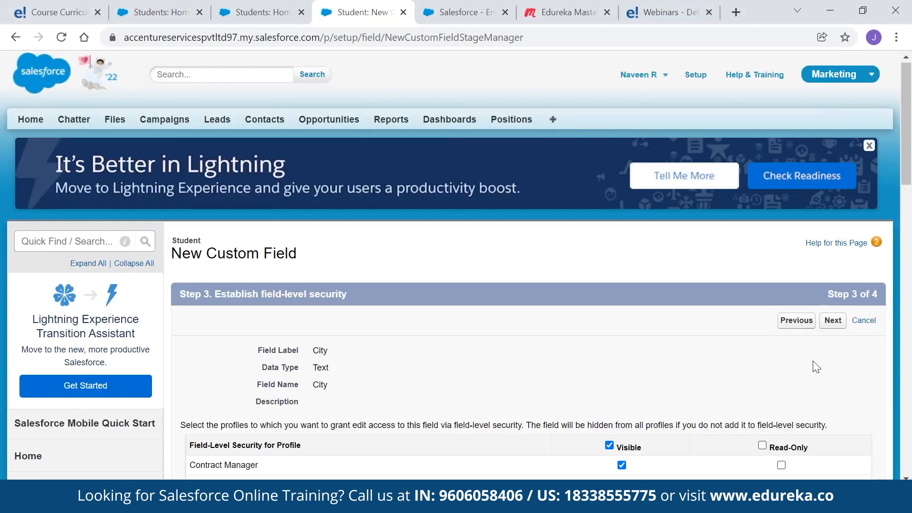
Make City visible only to Custom-Executive, Custom-HR and System Administrator, then Save & New
{"action": "scroll", "coordinate": [813, 360], "scroll_direction": "down", "scroll_amount": 2}
{"action": "scroll", "coordinate": [796, 368], "scroll_direction": "down", "scroll_amount": 5}
{"action": "left_click", "coordinate": [609, 161]}
{"action": "left_click", "coordinate": [621, 220]}
{"action": "left_click", "coordinate": [622, 240]}
{"action": "left_click", "coordinate": [621, 417]}
{"action": "left_click", "coordinate": [827, 462]}
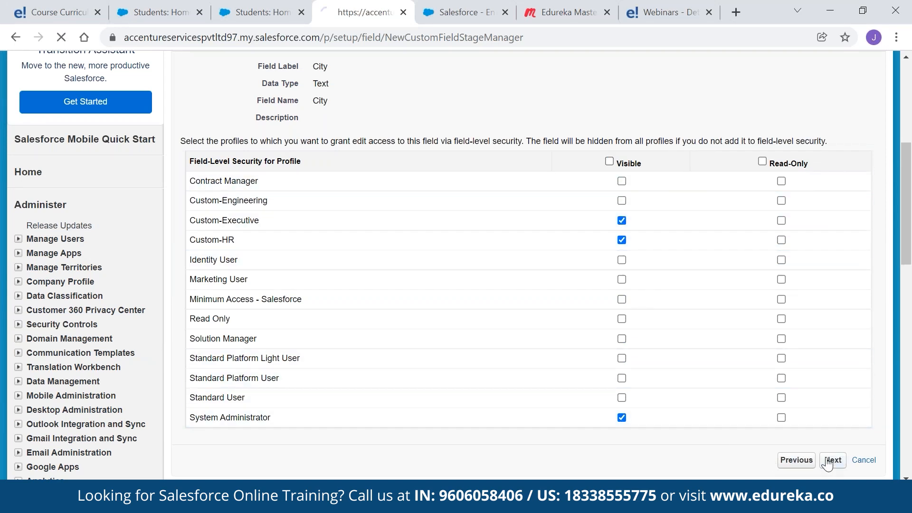
{"action": "left_click", "coordinate": [798, 322]}
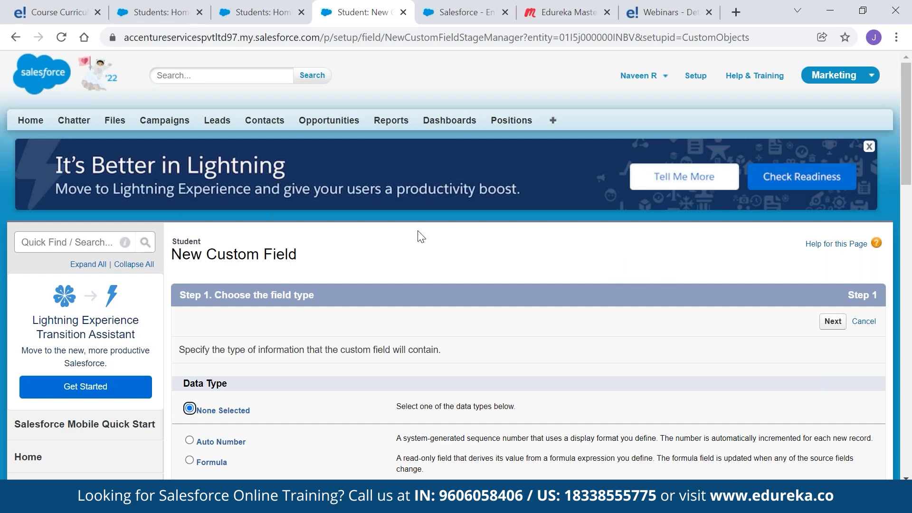
Choose Email as the data type for the new Student field
{"action": "scroll", "coordinate": [291, 275], "scroll_direction": "down", "scroll_amount": 1}
{"action": "scroll", "coordinate": [291, 274], "scroll_direction": "down", "scroll_amount": 10}
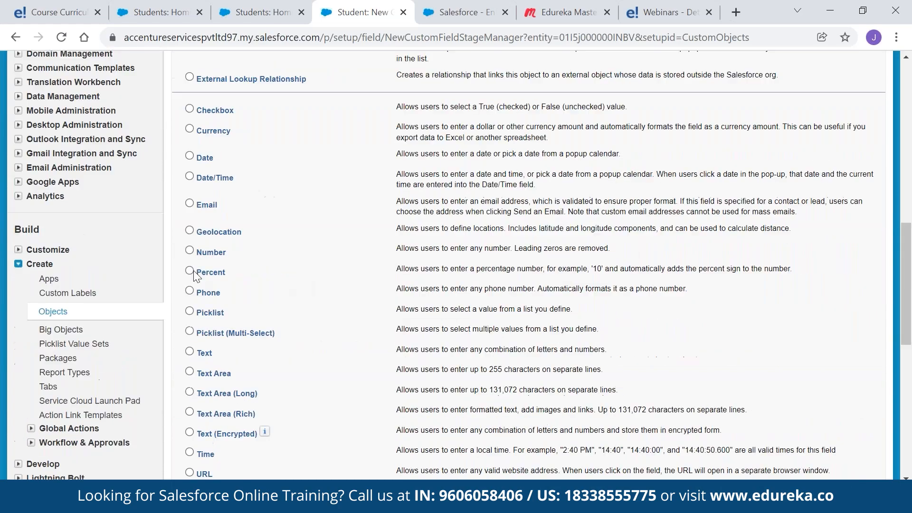
{"action": "left_click", "coordinate": [190, 203]}
{"action": "scroll", "coordinate": [721, 292], "scroll_direction": "down", "scroll_amount": 10}
{"action": "left_click", "coordinate": [831, 82]}
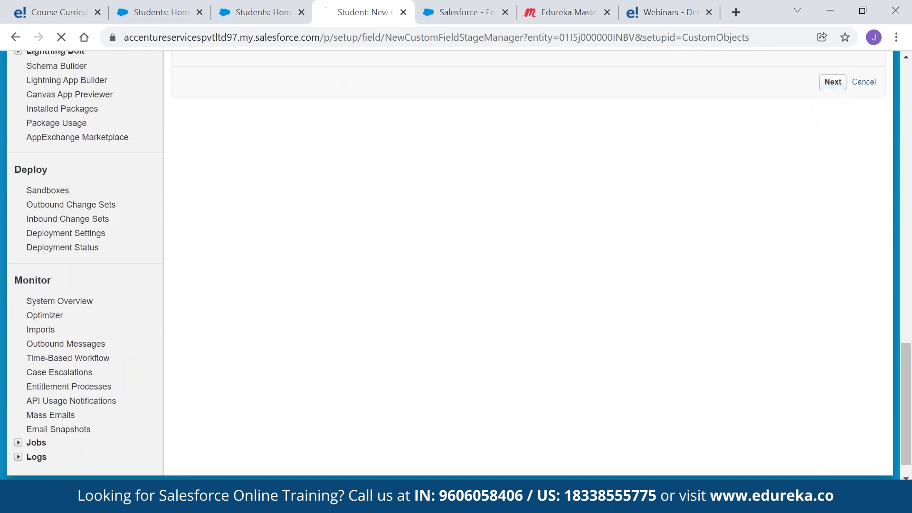
Label the field 'Email' and require unique values
{"action": "scroll", "coordinate": [450, 195], "scroll_direction": "down", "scroll_amount": 3}
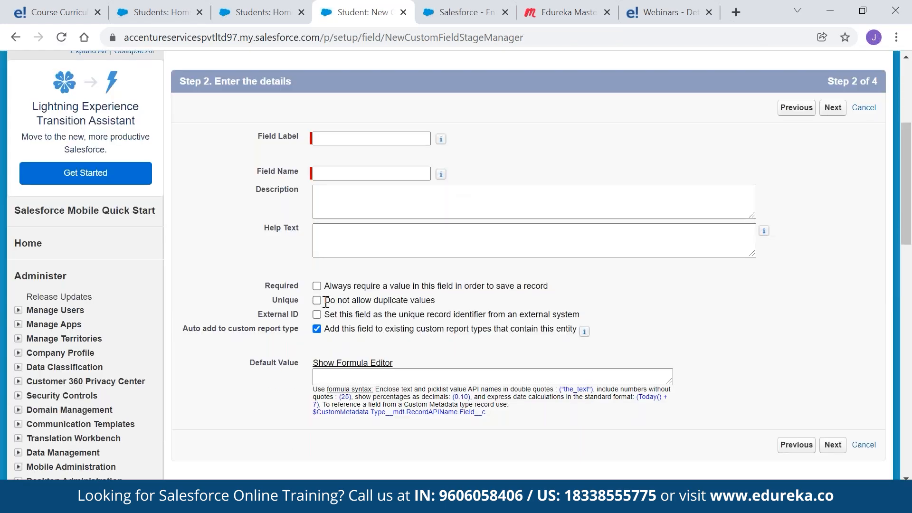
{"action": "left_click", "coordinate": [316, 300]}
{"action": "left_click", "coordinate": [333, 140]}
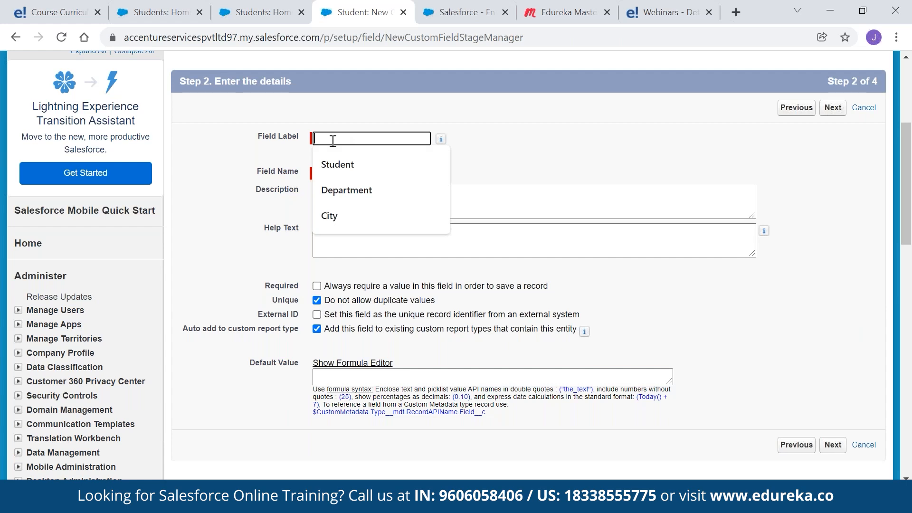
{"action": "type", "text": "Email"}
{"action": "key", "text": "Tab"}
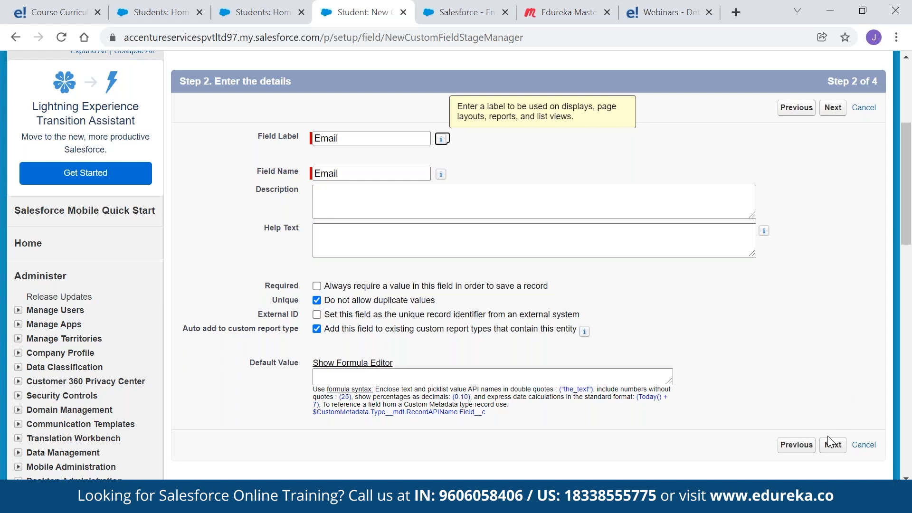
{"action": "left_click", "coordinate": [832, 448]}
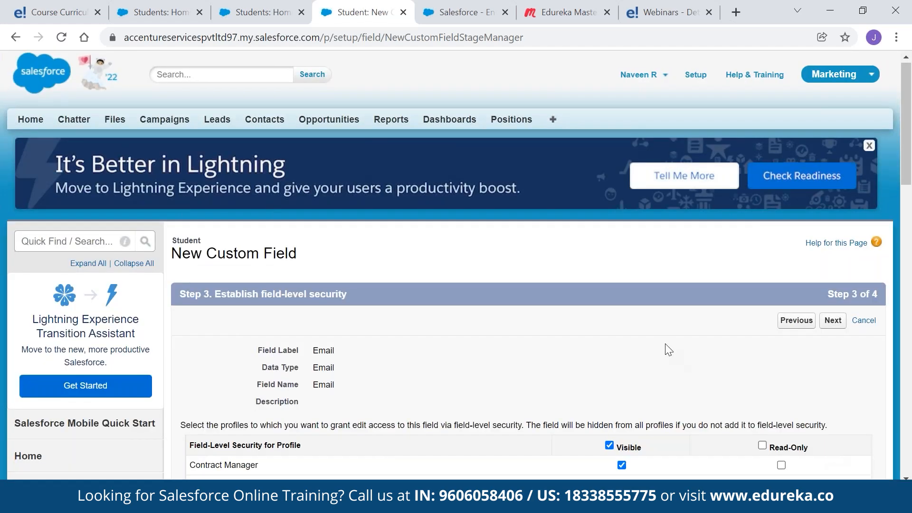
Limit visibility to Custom-Executive, Custom-HR and System Administrator, then Save & New
{"action": "scroll", "coordinate": [663, 350], "scroll_direction": "down", "scroll_amount": 6}
{"action": "left_click", "coordinate": [609, 162]}
{"action": "left_click", "coordinate": [621, 220]}
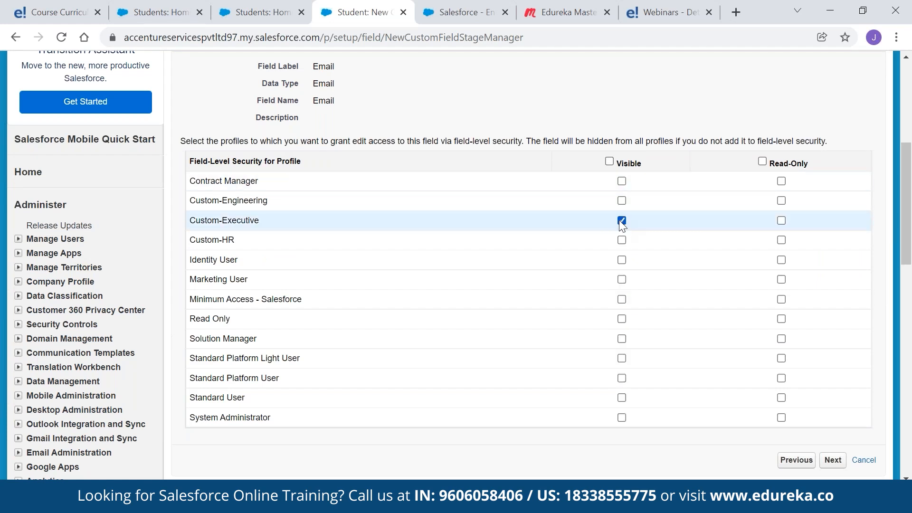
{"action": "left_click", "coordinate": [621, 240]}
{"action": "left_click", "coordinate": [621, 417]}
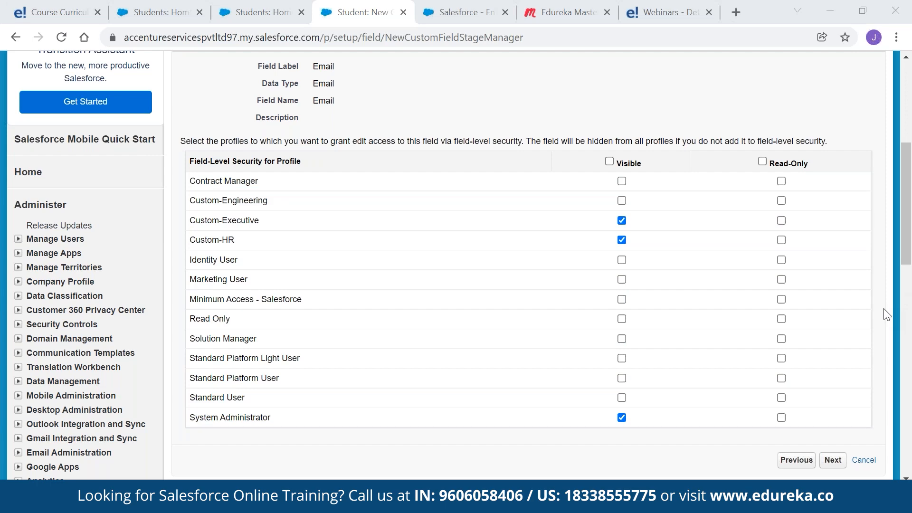
{"action": "left_click", "coordinate": [832, 460]}
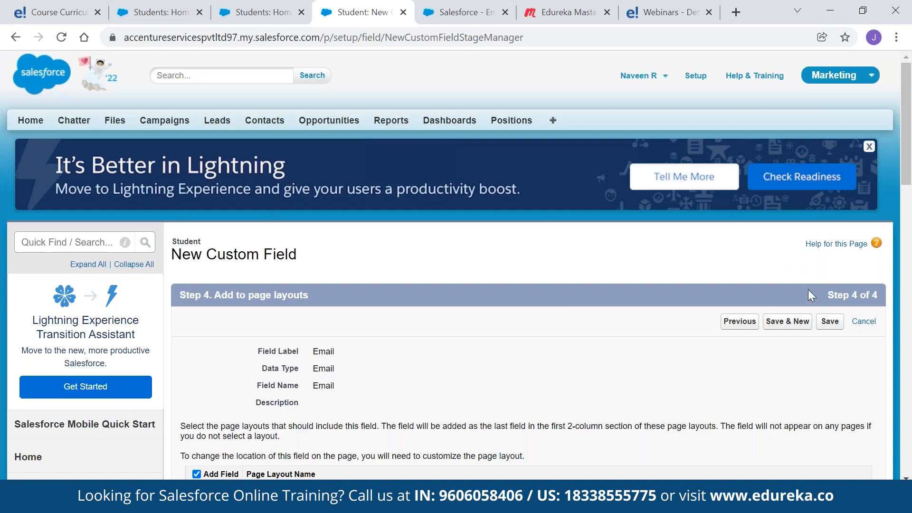
{"action": "left_click", "coordinate": [799, 323]}
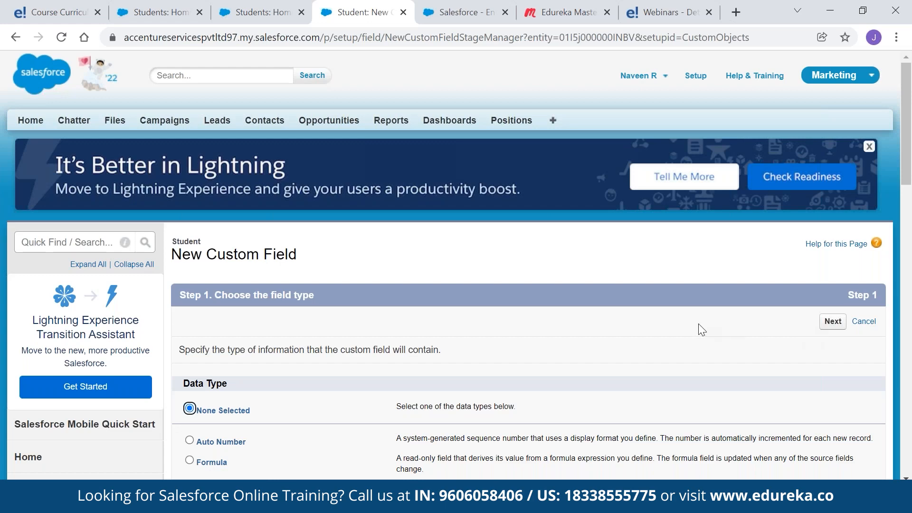
Continue with the Phone data type and label the field 'Phone'
{"action": "scroll", "coordinate": [698, 325], "scroll_direction": "down", "scroll_amount": 9}
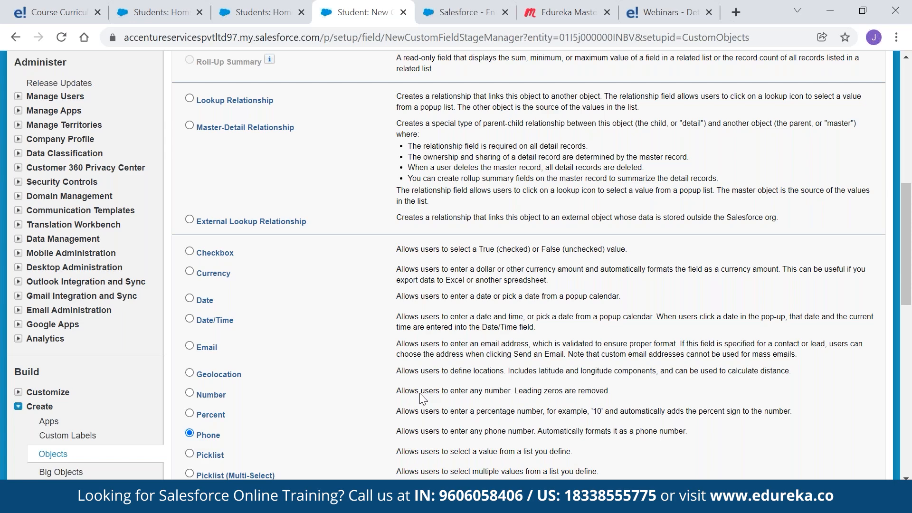
{"action": "scroll", "coordinate": [712, 190], "scroll_direction": "up", "scroll_amount": 5}
{"action": "left_click", "coordinate": [832, 111]}
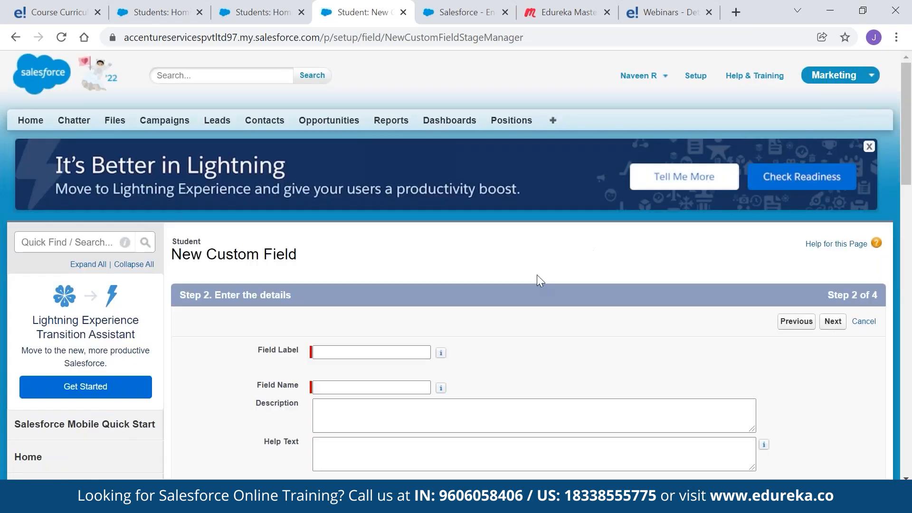
{"action": "left_click", "coordinate": [372, 357]}
{"action": "type", "text": "Phone"}
{"action": "key", "text": "Tab"}
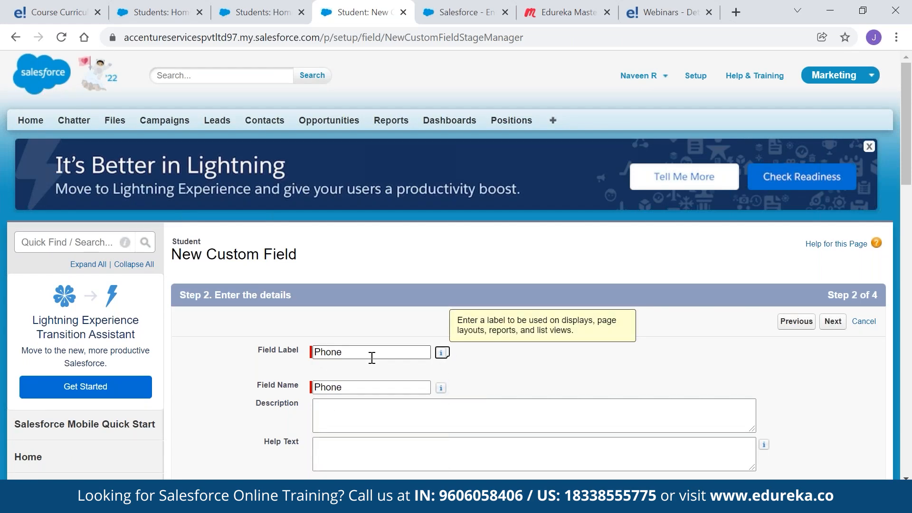
Make Phone visible only to Custom-Executive, Custom-HR and System Administrator, and save it
{"action": "scroll", "coordinate": [488, 379], "scroll_direction": "down", "scroll_amount": 1}
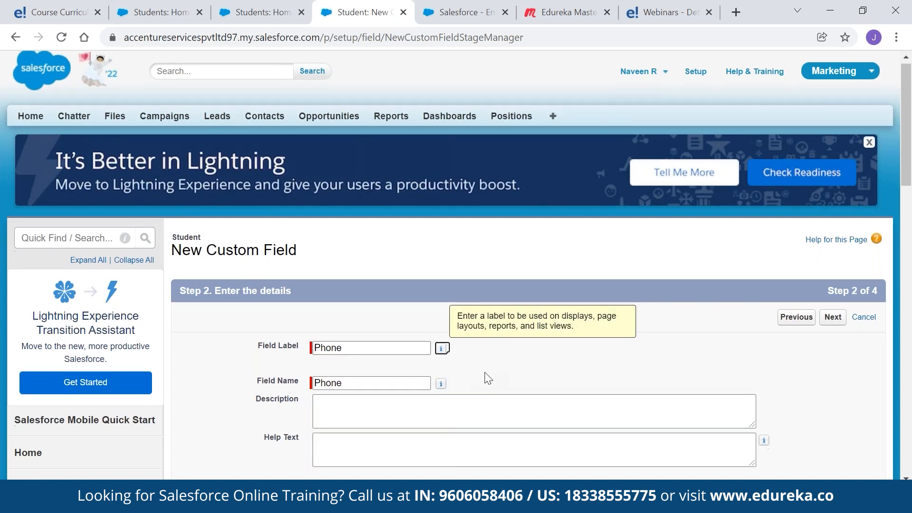
{"action": "scroll", "coordinate": [488, 378], "scroll_direction": "down", "scroll_amount": 3}
{"action": "left_click", "coordinate": [832, 179]}
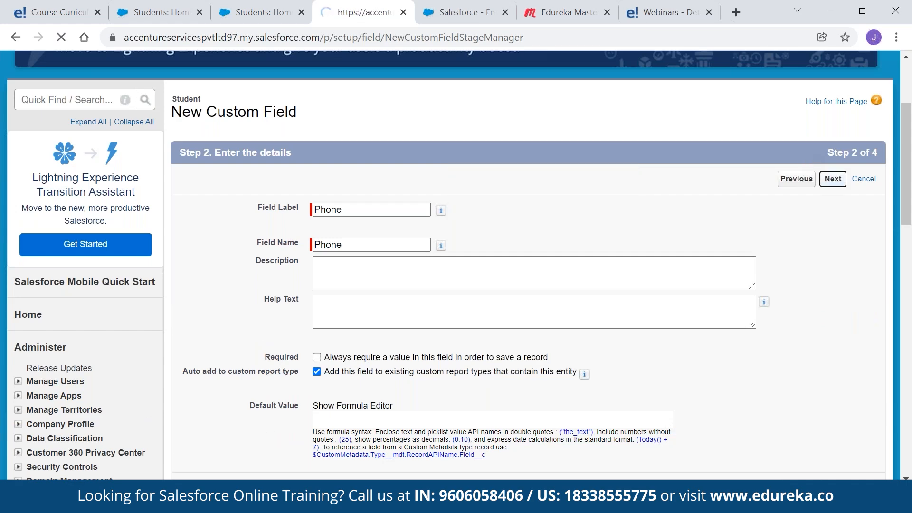
{"action": "scroll", "coordinate": [847, 206], "scroll_direction": "down", "scroll_amount": 8}
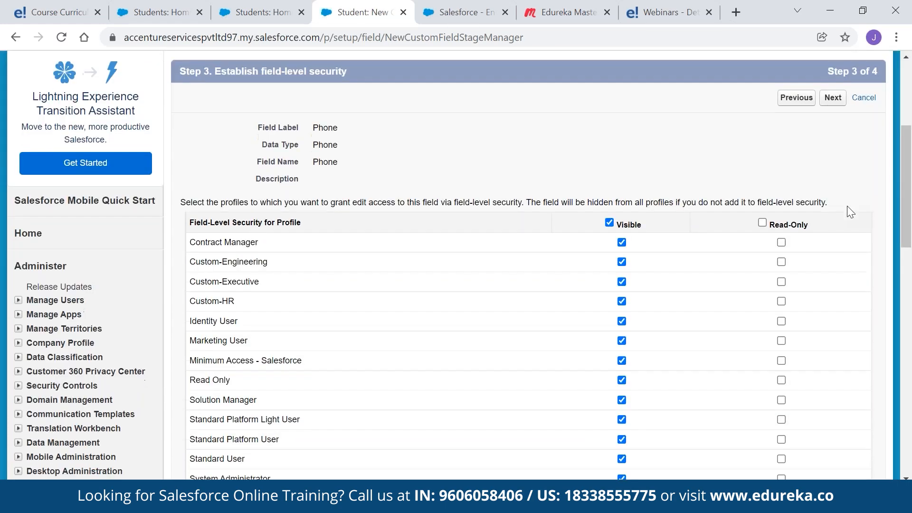
{"action": "left_click", "coordinate": [609, 91]}
{"action": "left_click", "coordinate": [621, 149]}
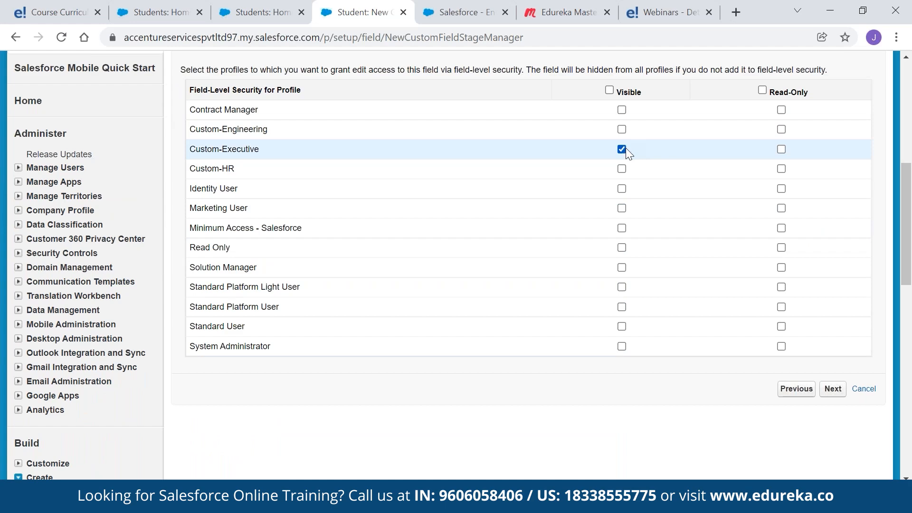
{"action": "left_click", "coordinate": [621, 169]}
{"action": "left_click", "coordinate": [622, 346]}
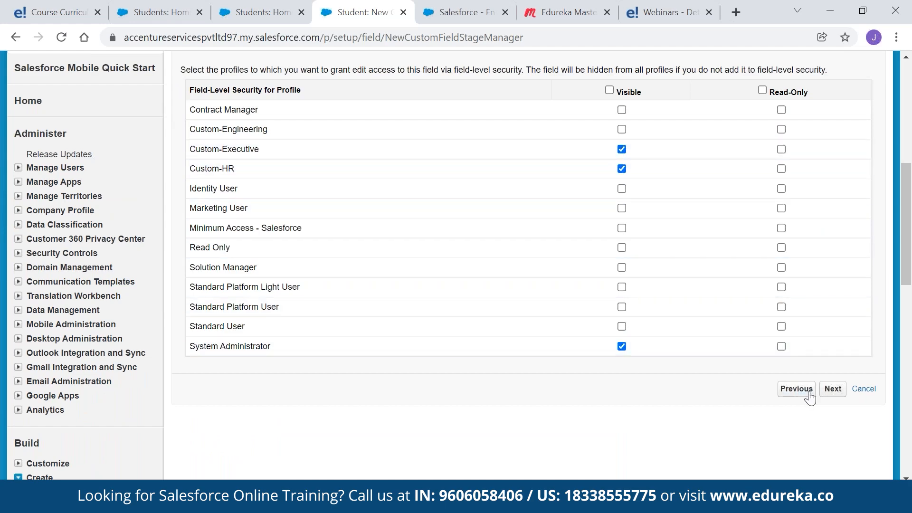
{"action": "left_click", "coordinate": [831, 389]}
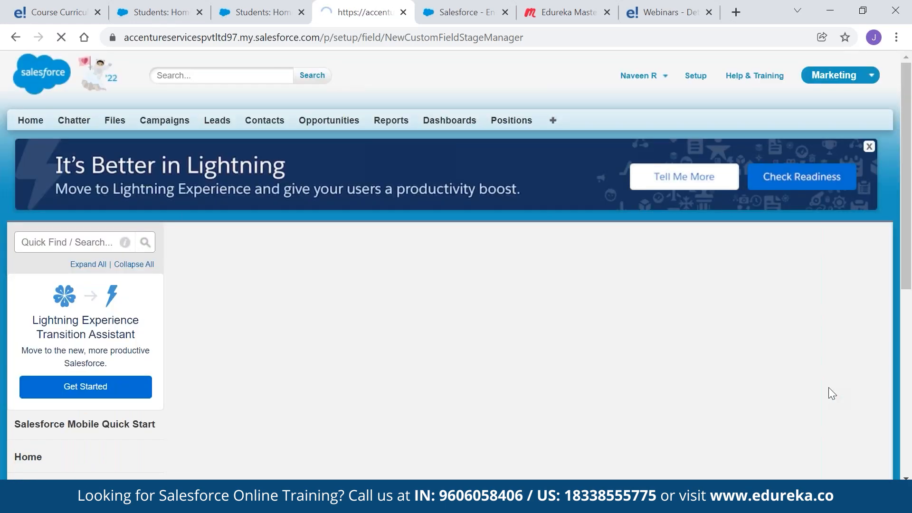
{"action": "left_click", "coordinate": [839, 324]}
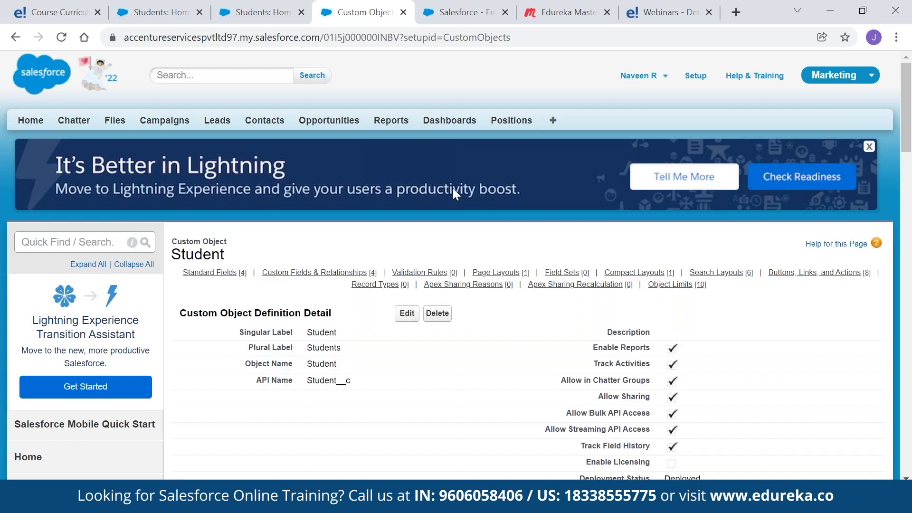
Return to the top of the Student object page and open the app-switcher menu
{"action": "scroll", "coordinate": [452, 188], "scroll_direction": "down", "scroll_amount": 9}
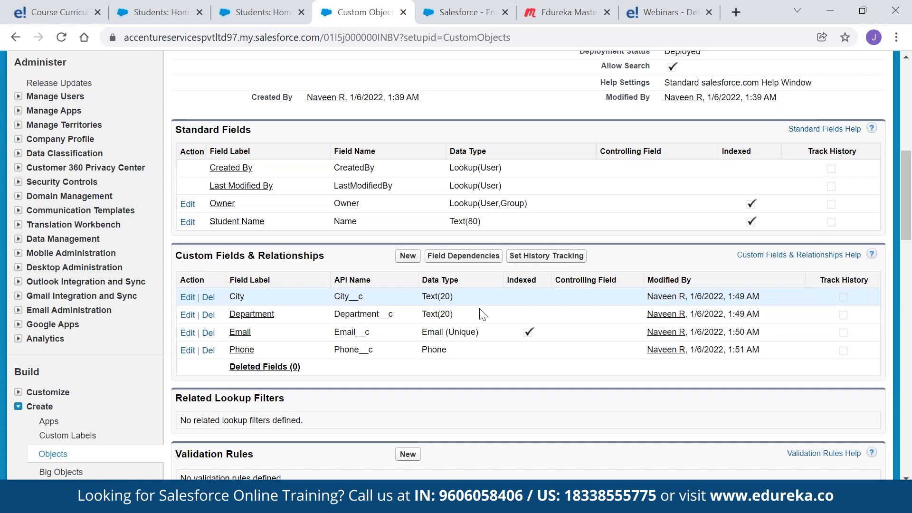
{"action": "scroll", "coordinate": [482, 311], "scroll_direction": "up", "scroll_amount": 8}
{"action": "scroll", "coordinate": [484, 313], "scroll_direction": "down", "scroll_amount": 2}
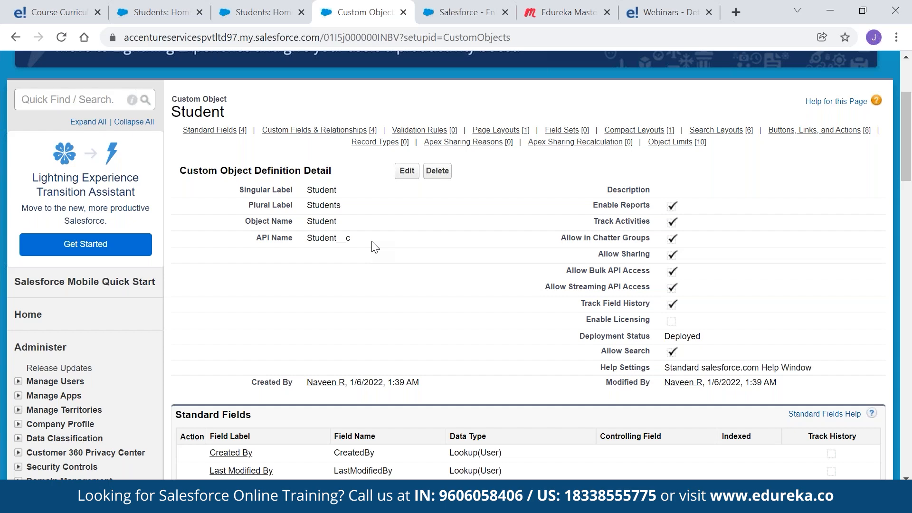
{"action": "scroll", "coordinate": [820, 76], "scroll_direction": "up", "scroll_amount": 3}
{"action": "left_click", "coordinate": [821, 76]}
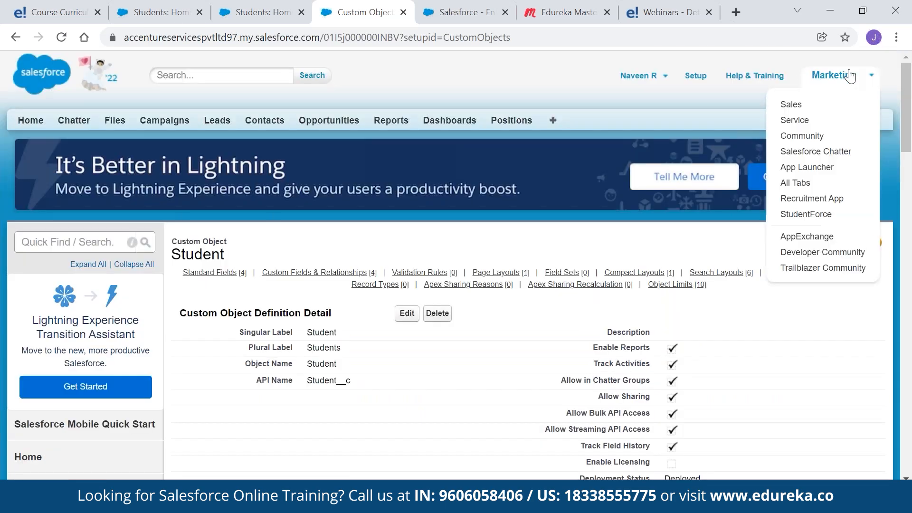
Switch to the StudentForce app and start a new Student record from the Students tab
{"action": "left_click", "coordinate": [805, 214]}
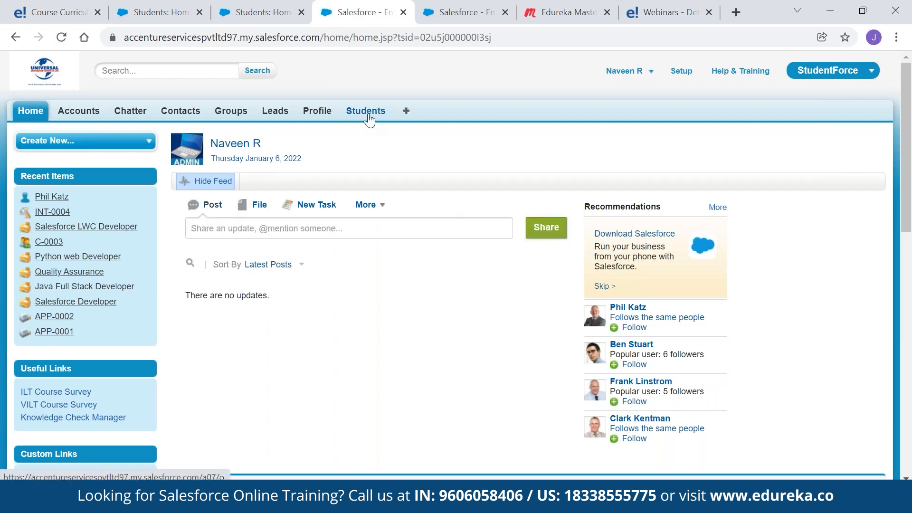
{"action": "left_click", "coordinate": [366, 112]}
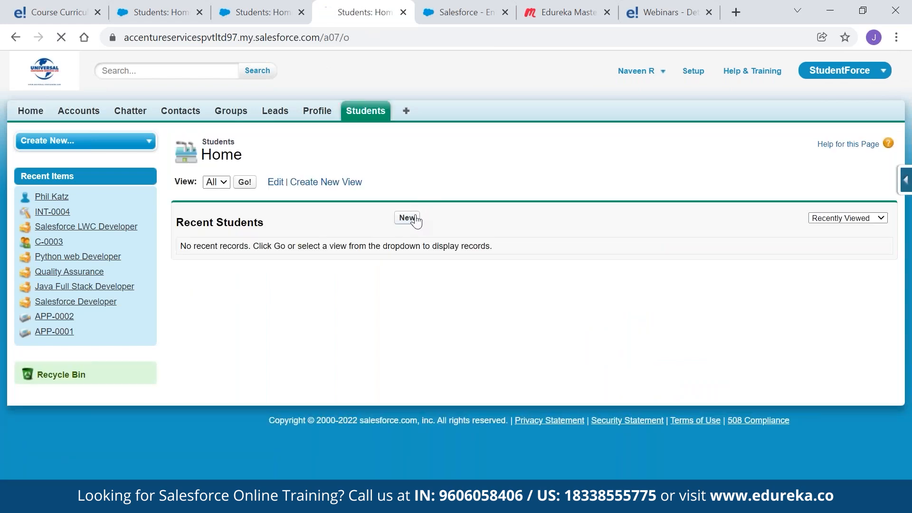
{"action": "left_click", "coordinate": [407, 218]}
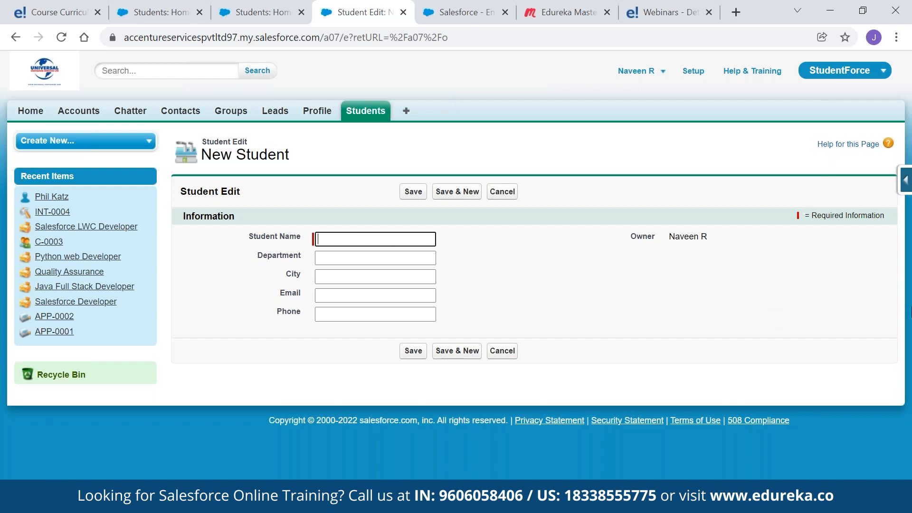
{"action": "left_click", "coordinate": [771, 173]}
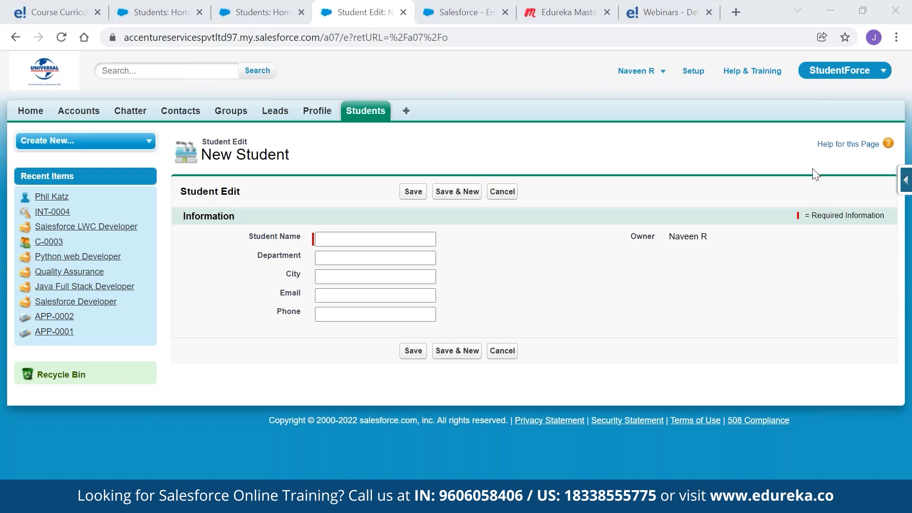
Enter the student's full name and set Department to 'Medicine'
{"action": "left_click", "coordinate": [356, 241]}
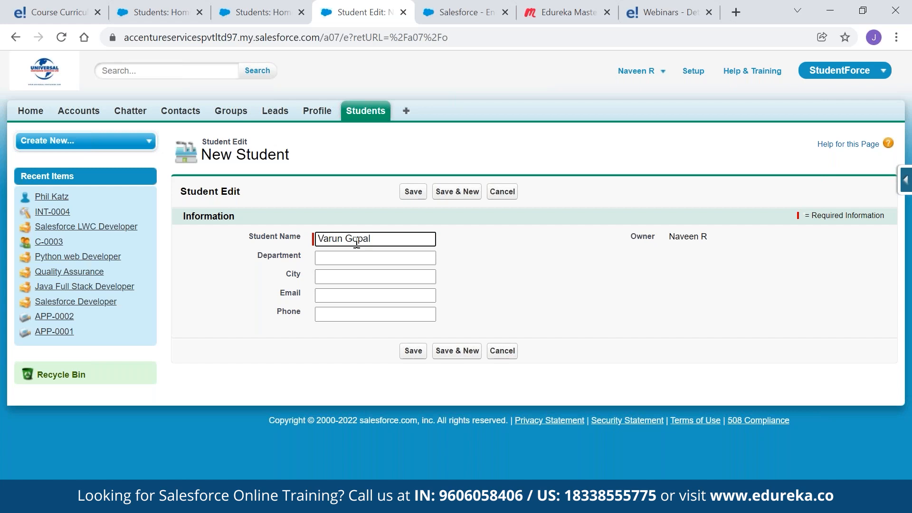
{"action": "key", "text": "Tab"}
{"action": "type", "text": "Medicine"}
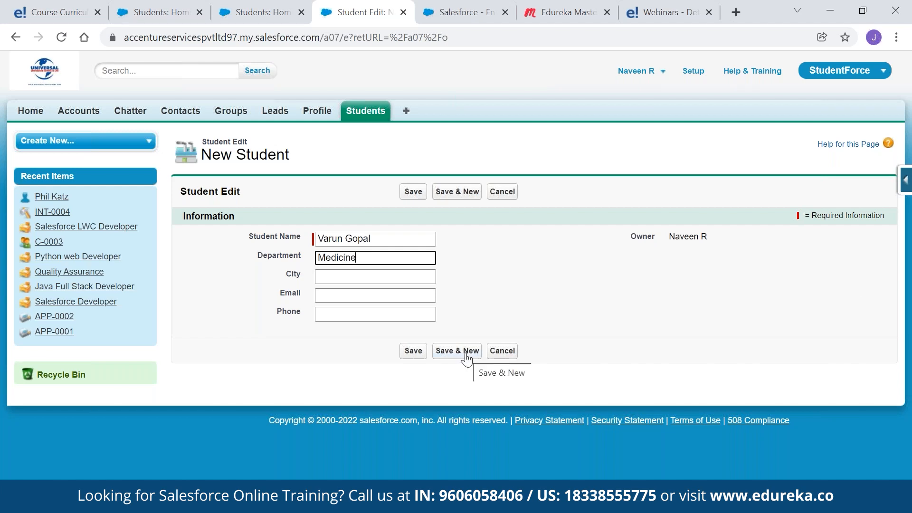
Fill City 'New York', the student's e-mail and phone number, and save the record
{"action": "left_click", "coordinate": [334, 271]}
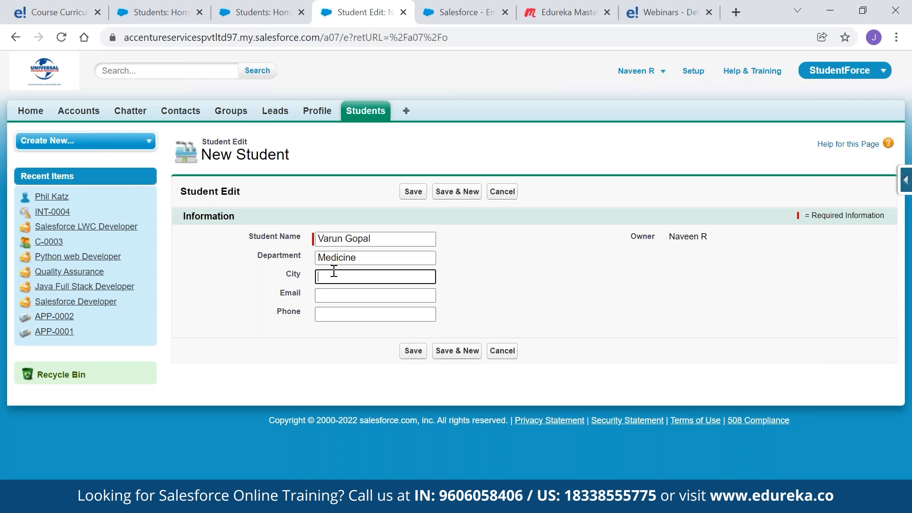
{"action": "type", "text": "New York"}
{"action": "left_click", "coordinate": [343, 298]}
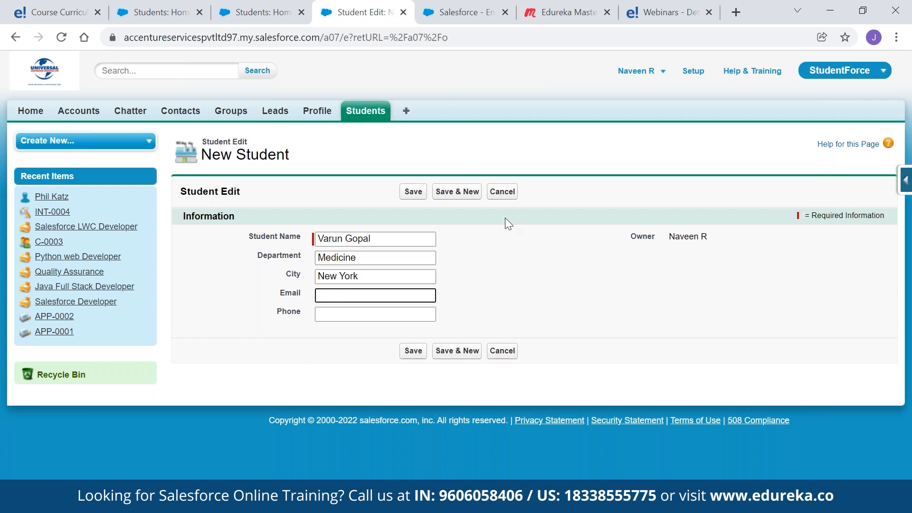
{"action": "left_click", "coordinate": [352, 315]}
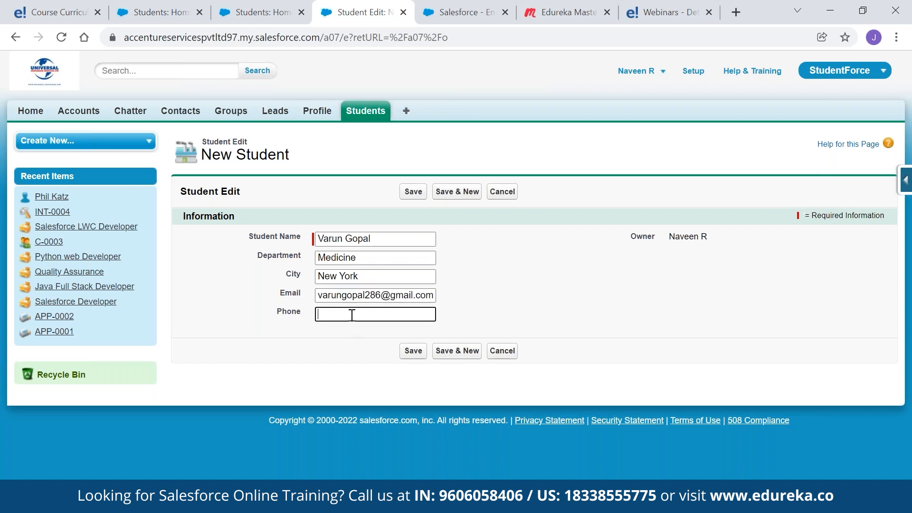
{"action": "left_click", "coordinate": [411, 352]}
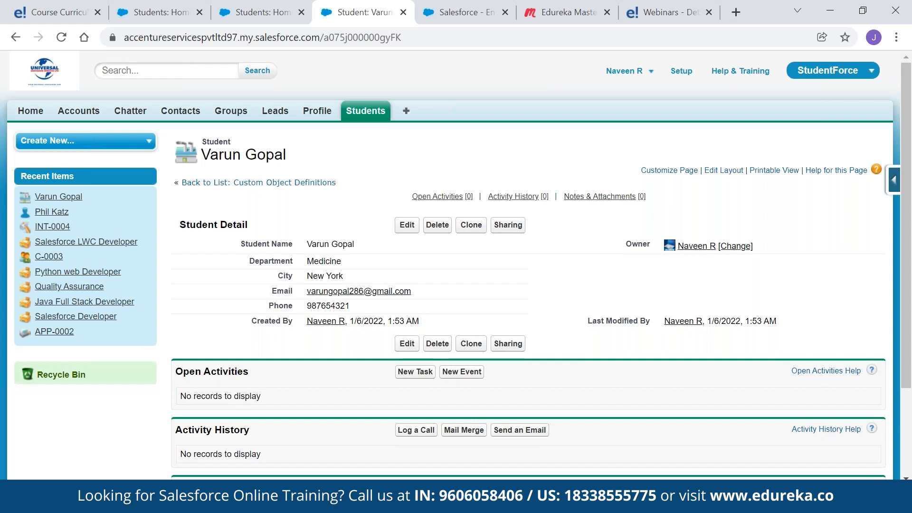
Select the record ID in the address bar, then open Student's View Fields from the quick-access panel
{"action": "left_click", "coordinate": [325, 37]}
{"action": "left_click_drag", "start_coordinate": [325, 37], "coordinate": [418, 37]}
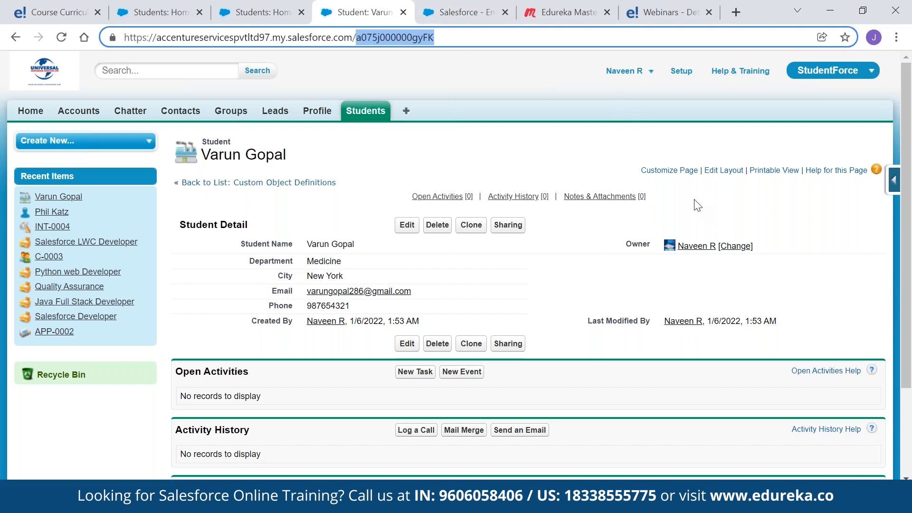
{"action": "key", "text": "alt+Tab"}
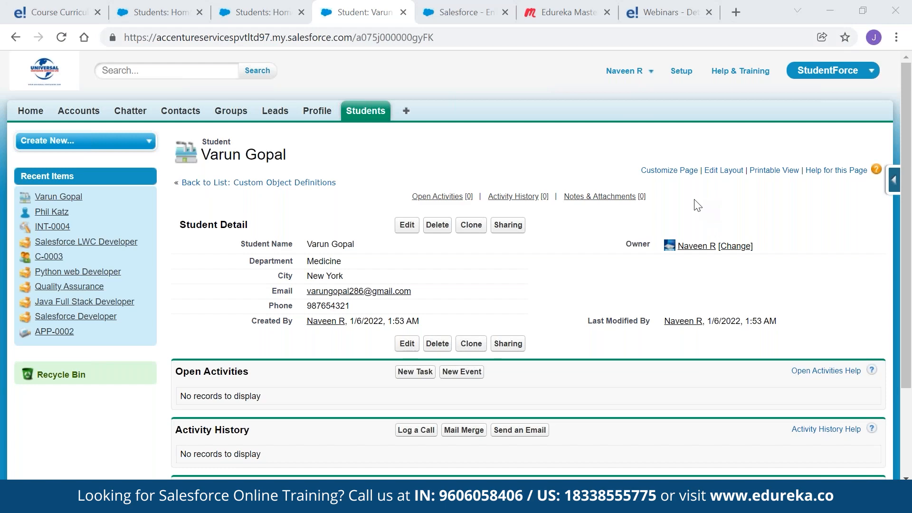
{"action": "left_click", "coordinate": [894, 183]}
{"action": "left_click", "coordinate": [770, 204]}
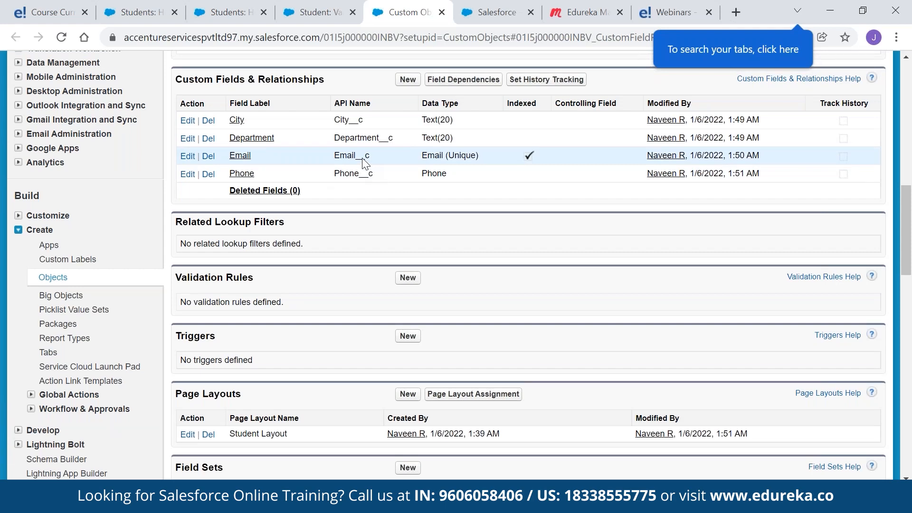
Start a new custom field under Custom Fields & Relationships and browse the data type options
{"action": "scroll", "coordinate": [363, 163], "scroll_direction": "up", "scroll_amount": 5}
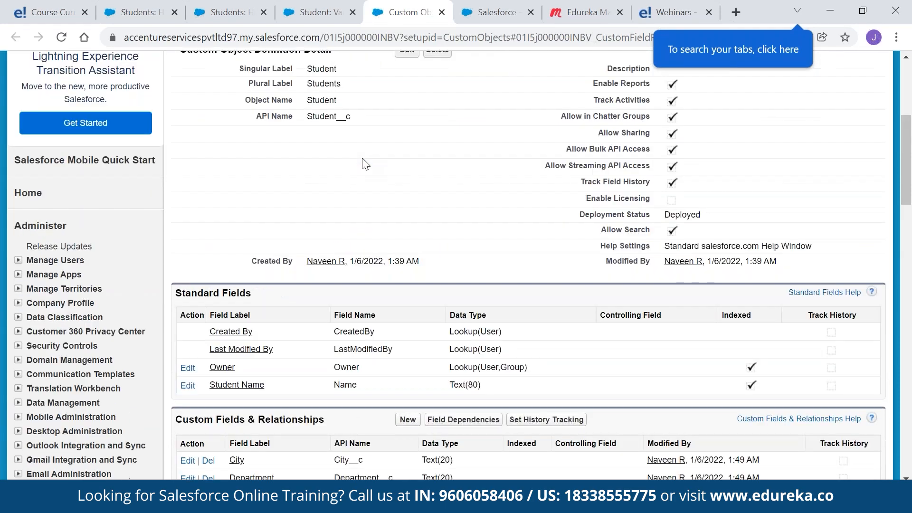
{"action": "left_click", "coordinate": [407, 289]}
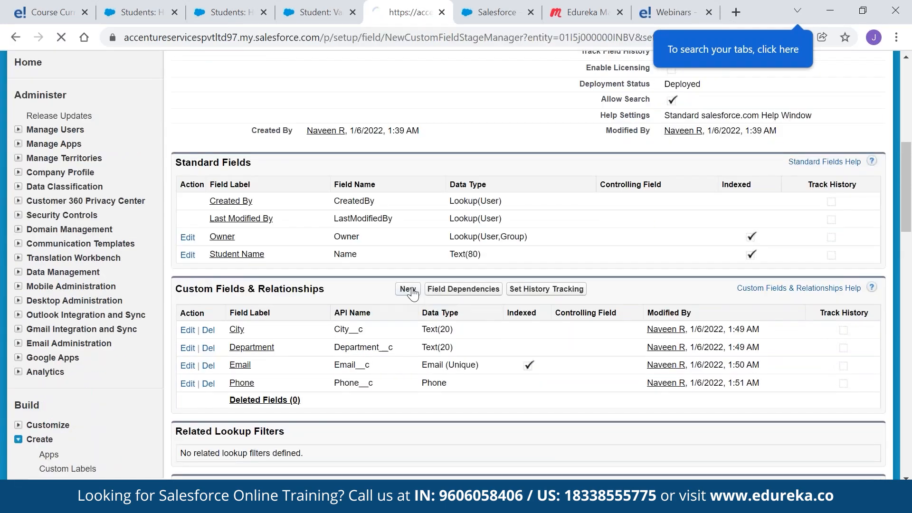
{"action": "scroll", "coordinate": [423, 261], "scroll_direction": "down", "scroll_amount": 7}
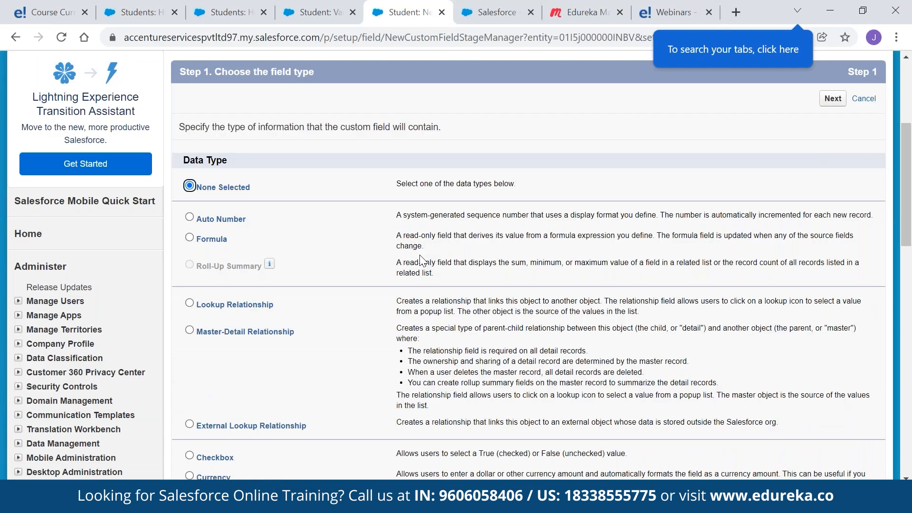
{"action": "scroll", "coordinate": [423, 261], "scroll_direction": "up", "scroll_amount": 2}
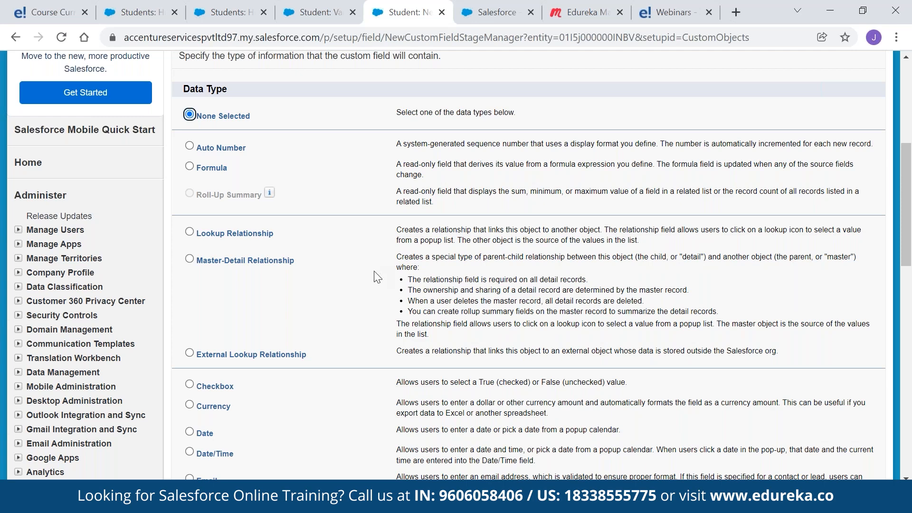
{"action": "scroll", "coordinate": [294, 278], "scroll_direction": "down", "scroll_amount": 5}
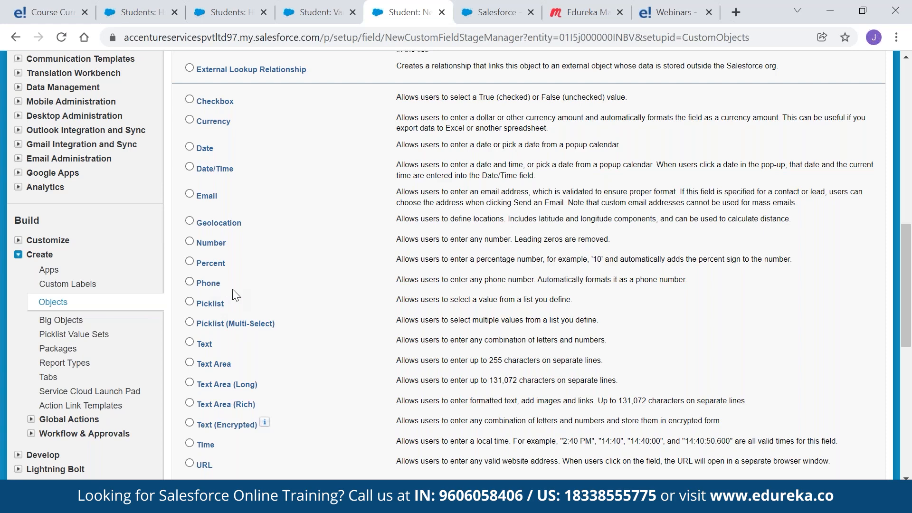
{"action": "scroll", "coordinate": [434, 223], "scroll_direction": "up", "scroll_amount": 7}
{"action": "scroll", "coordinate": [431, 233], "scroll_direction": "up", "scroll_amount": 4}
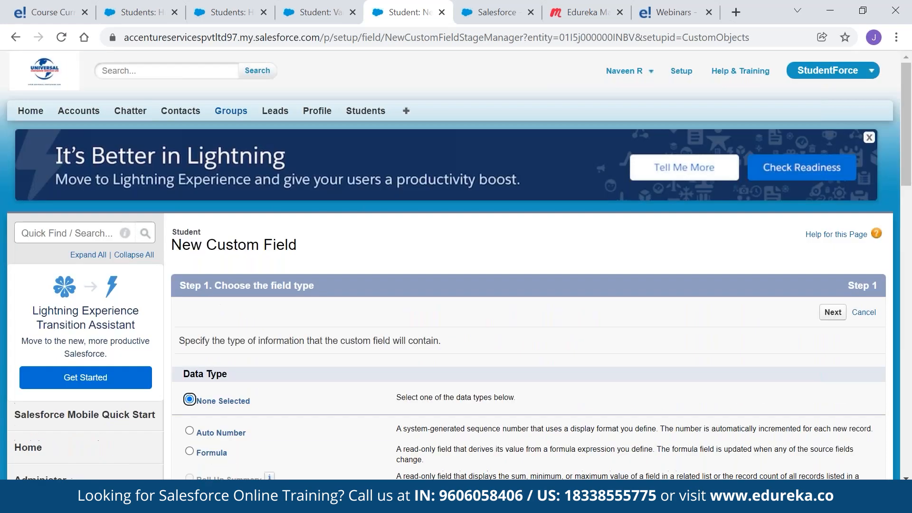
Switch to the Recruitment App and start a new Position record
{"action": "left_click", "coordinate": [836, 71]}
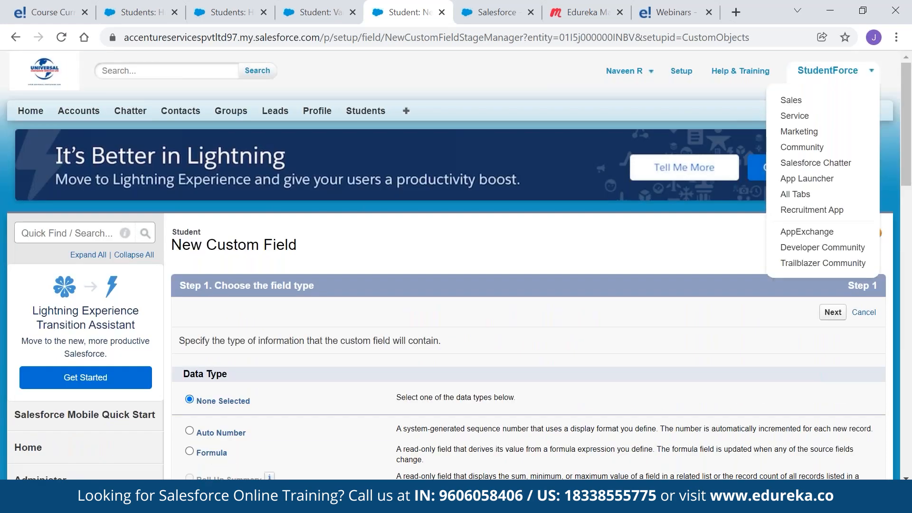
{"action": "left_click", "coordinate": [836, 210]}
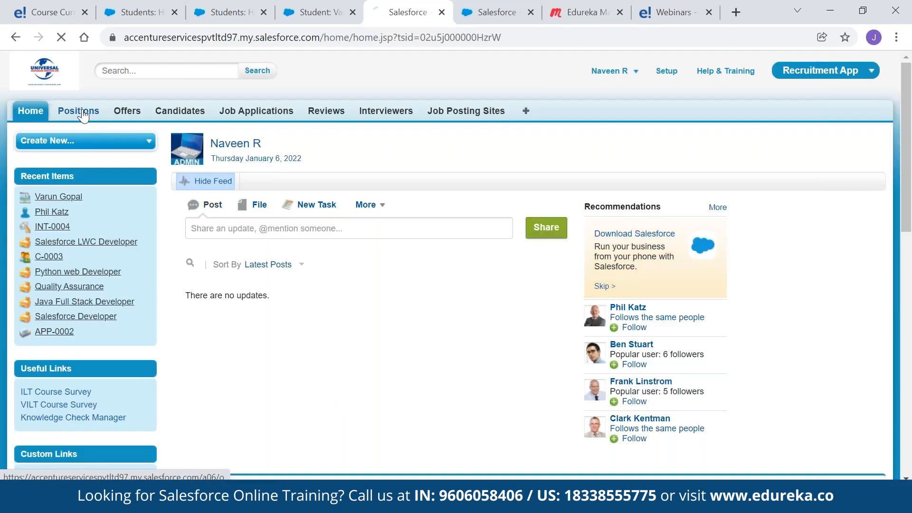
{"action": "left_click", "coordinate": [79, 111]}
{"action": "left_click", "coordinate": [405, 219]}
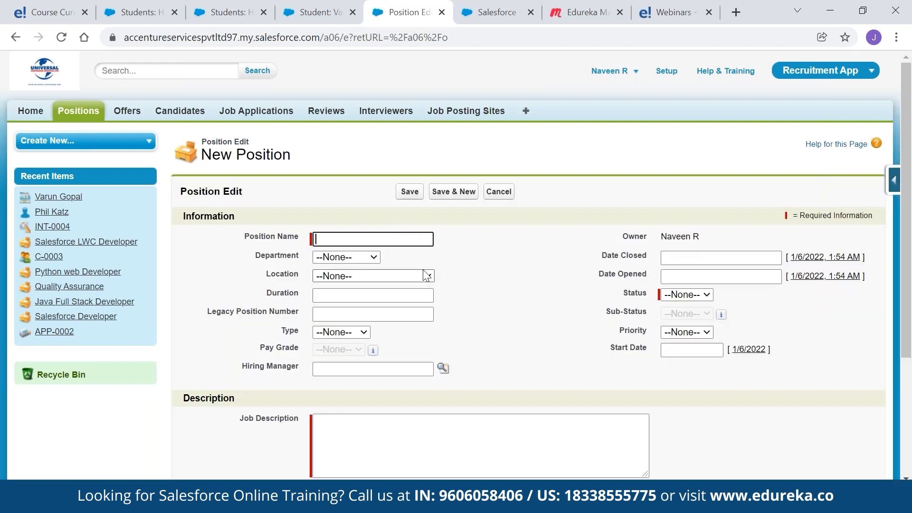
Open the Location picklist on the New Position form to view its choices
{"action": "left_click", "coordinate": [426, 275]}
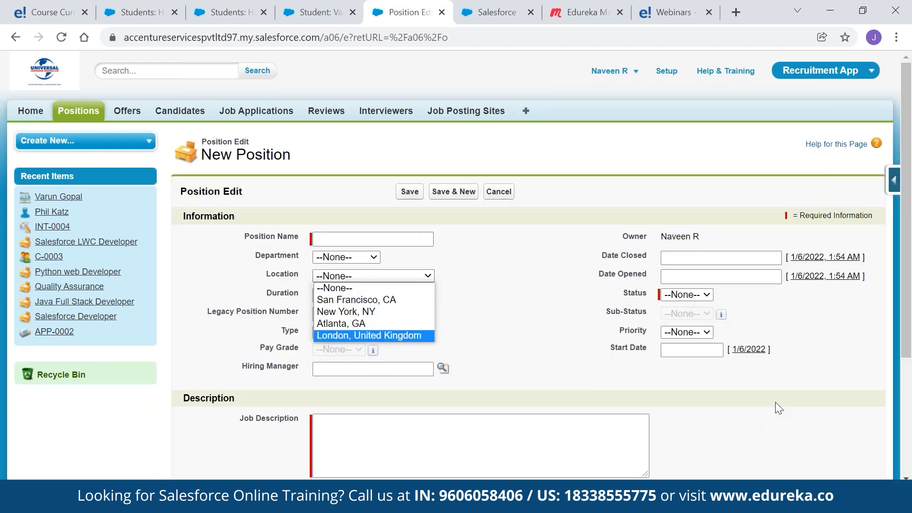
{"action": "left_click", "coordinate": [348, 255]}
{"action": "left_click", "coordinate": [369, 276]}
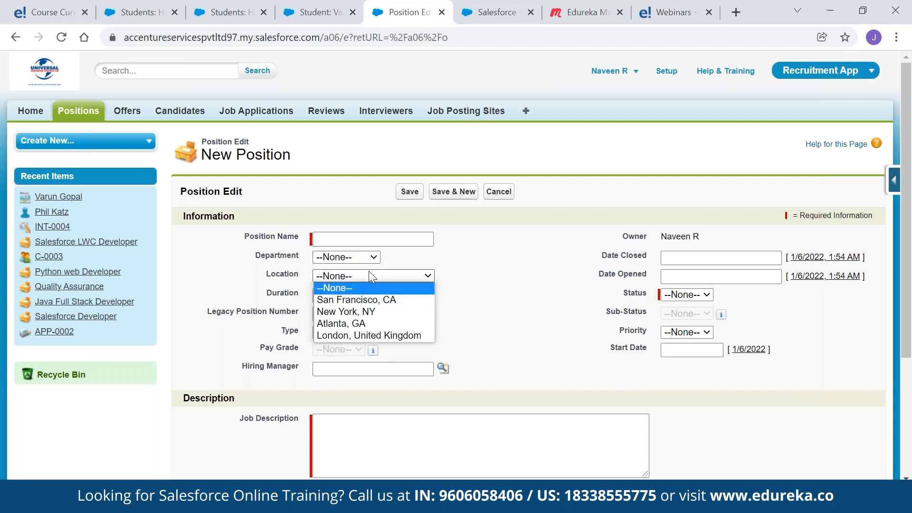